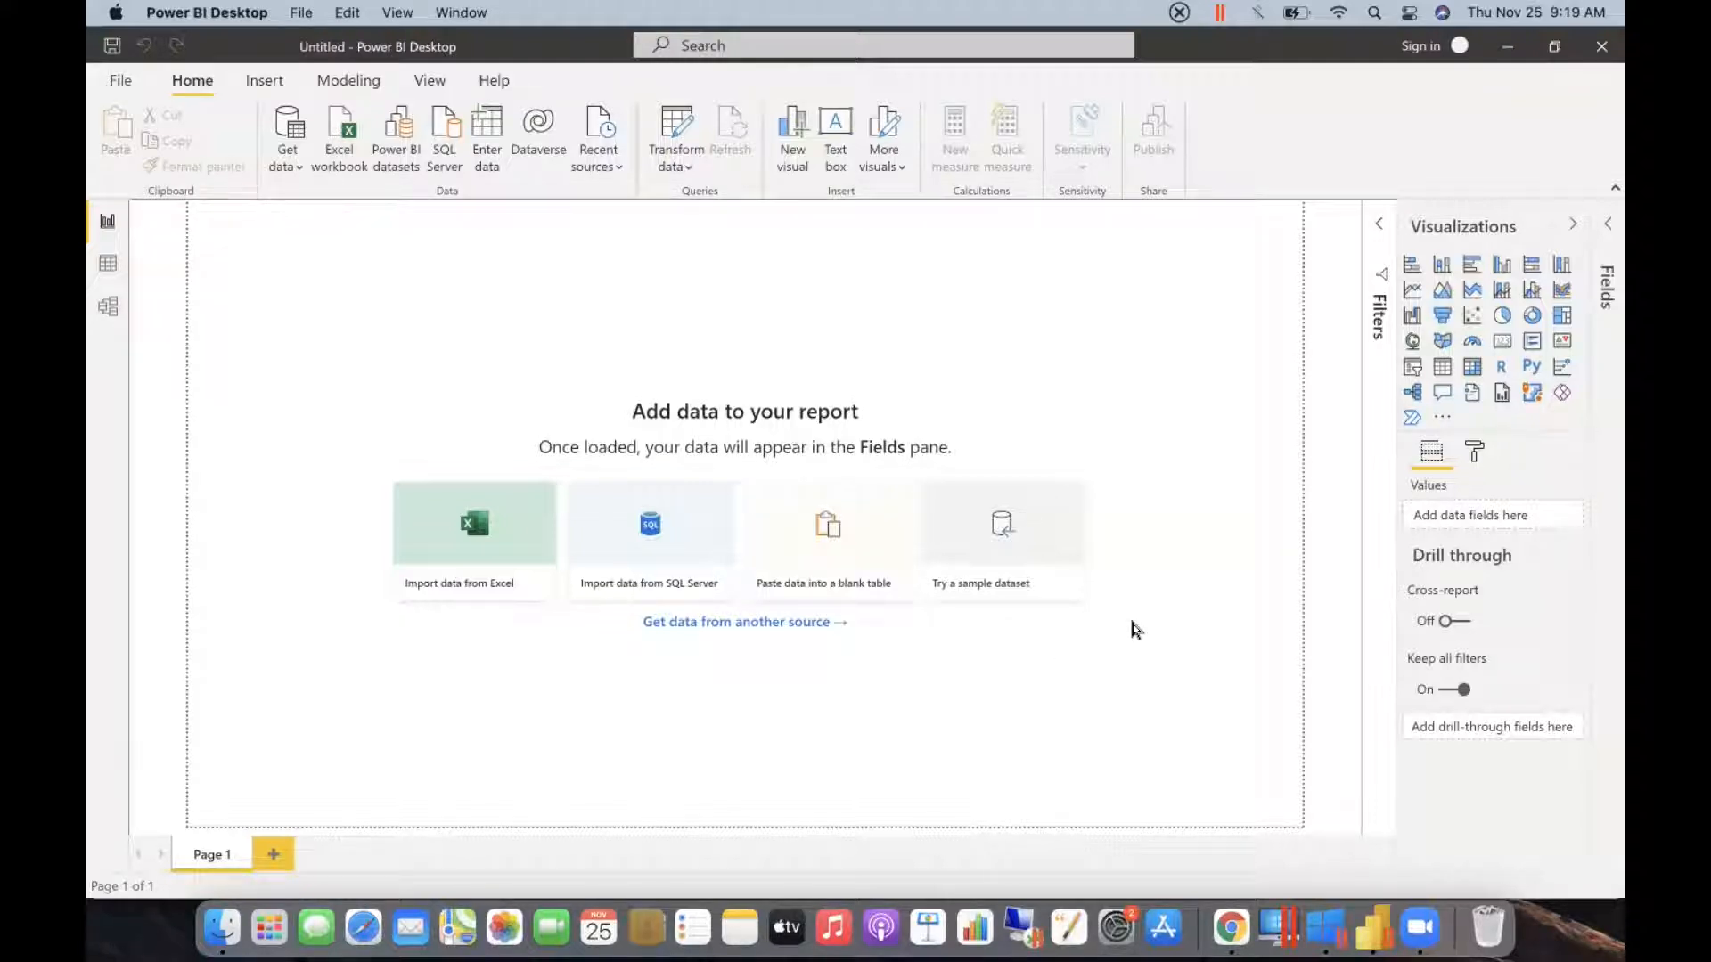
- Load the financials table from the built-in sample data through the Power Query Editor and apply it to the report
{"action": "left_click", "coordinate": [1024, 565]}
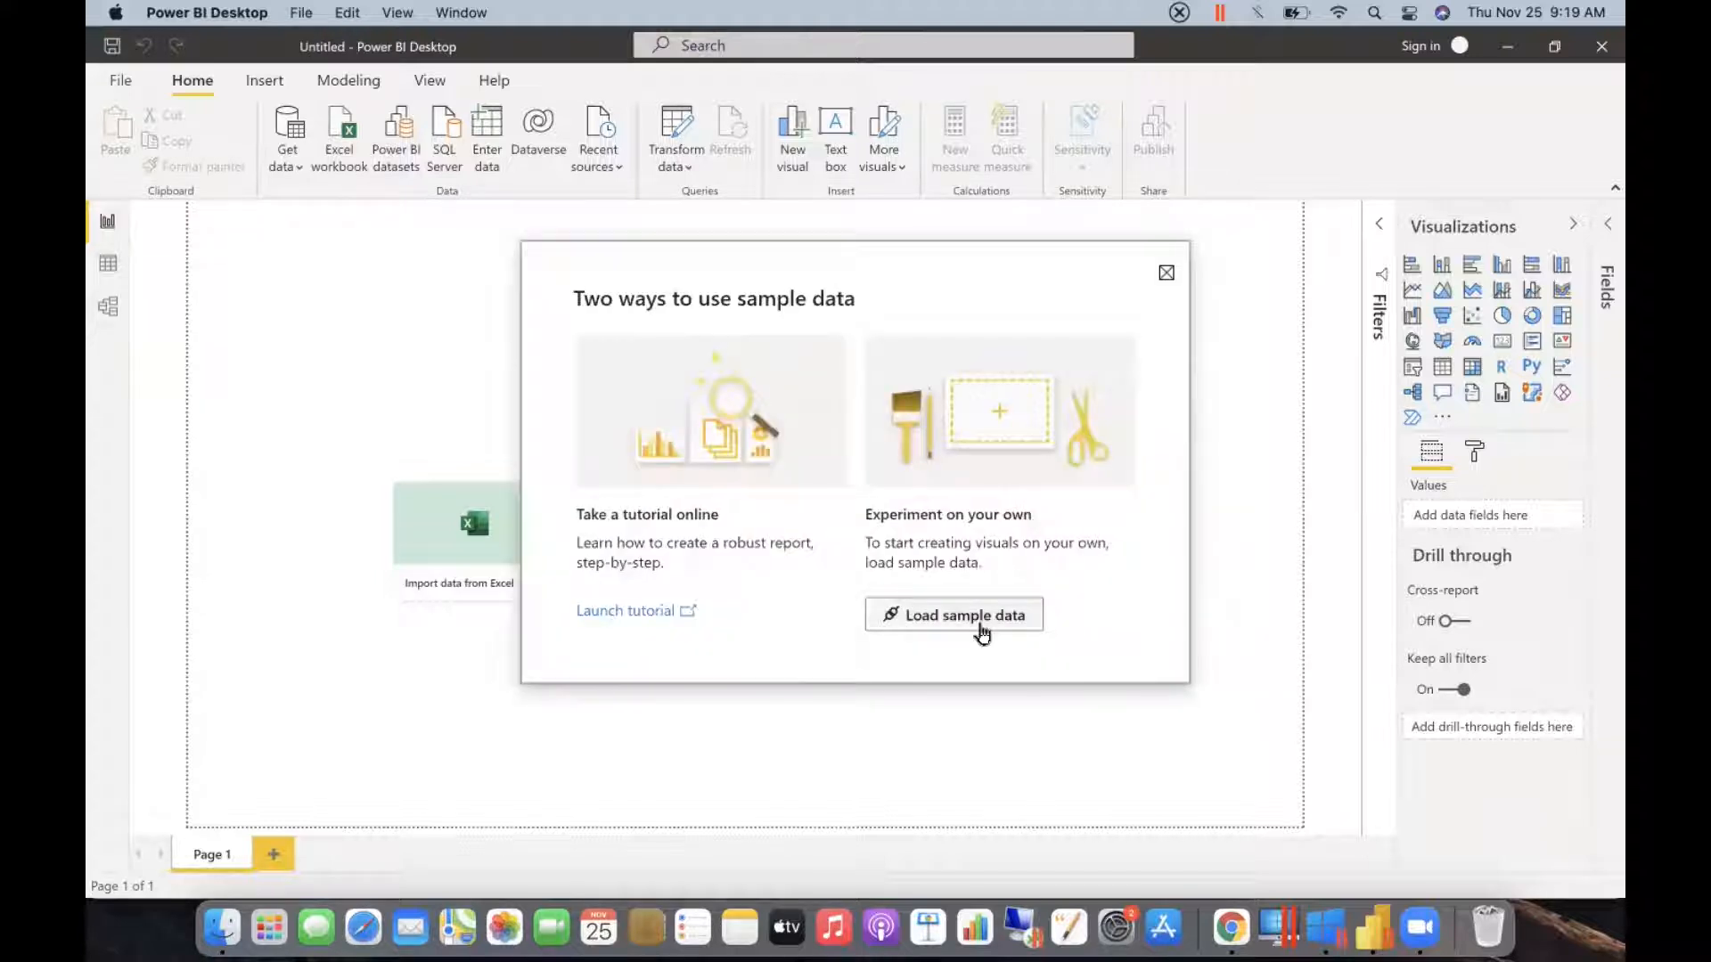
{"action": "left_click", "coordinate": [979, 626]}
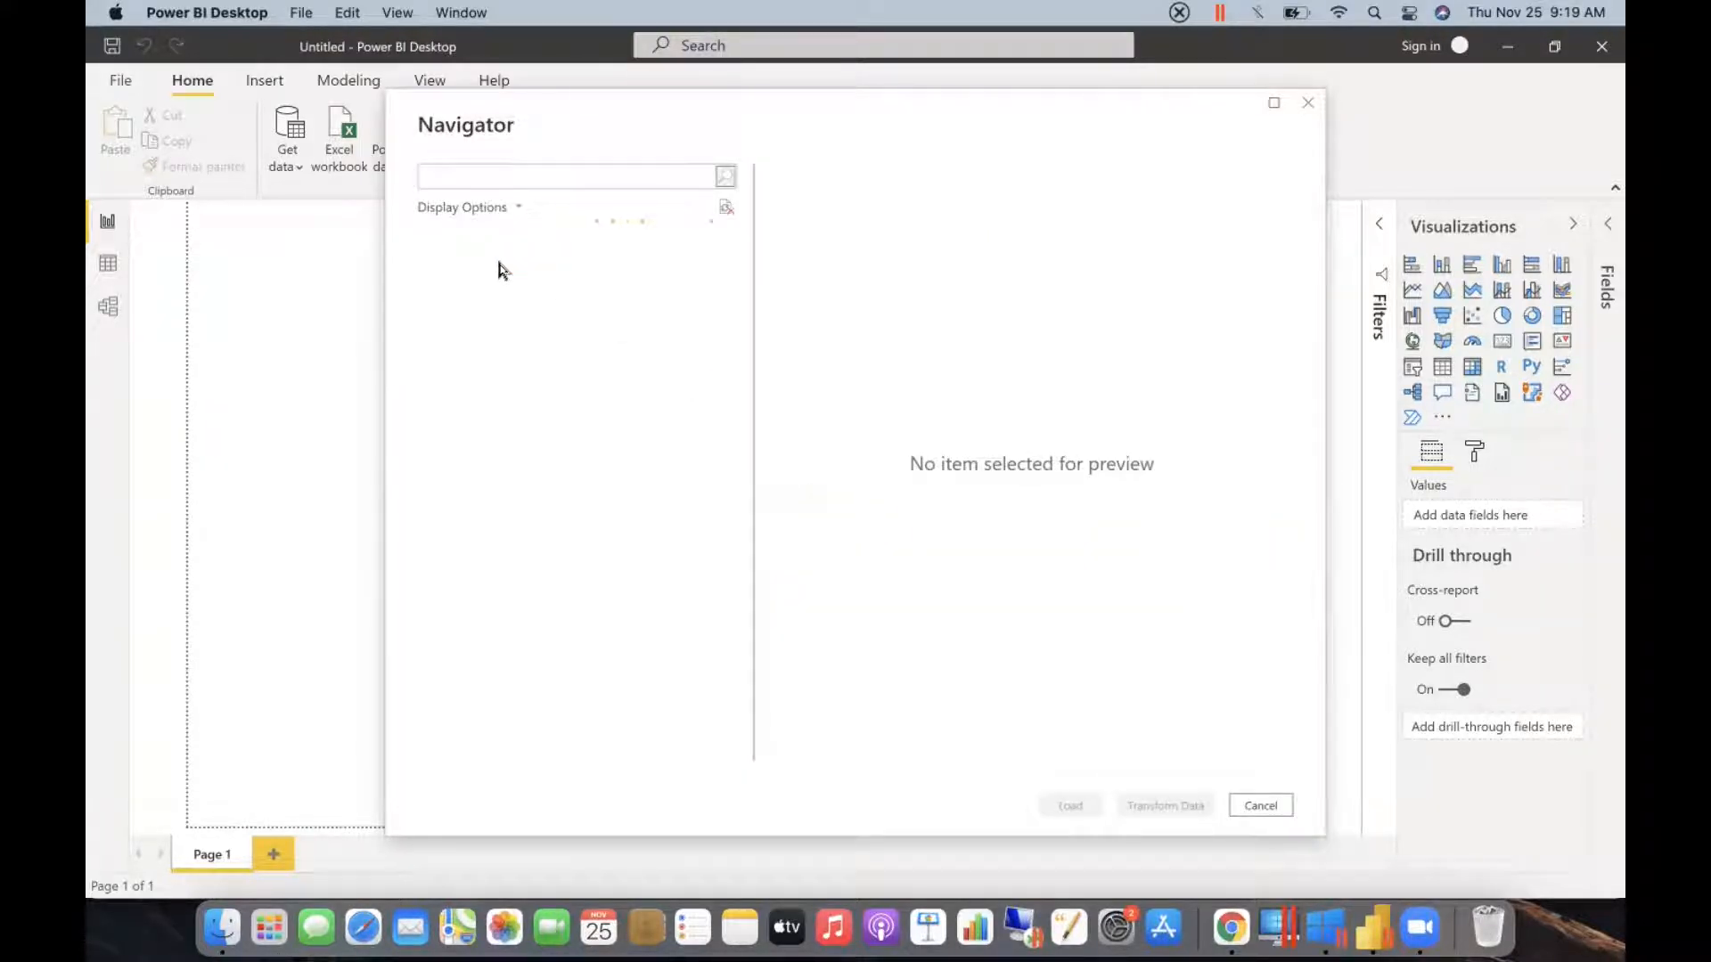
{"action": "left_click", "coordinate": [443, 265]}
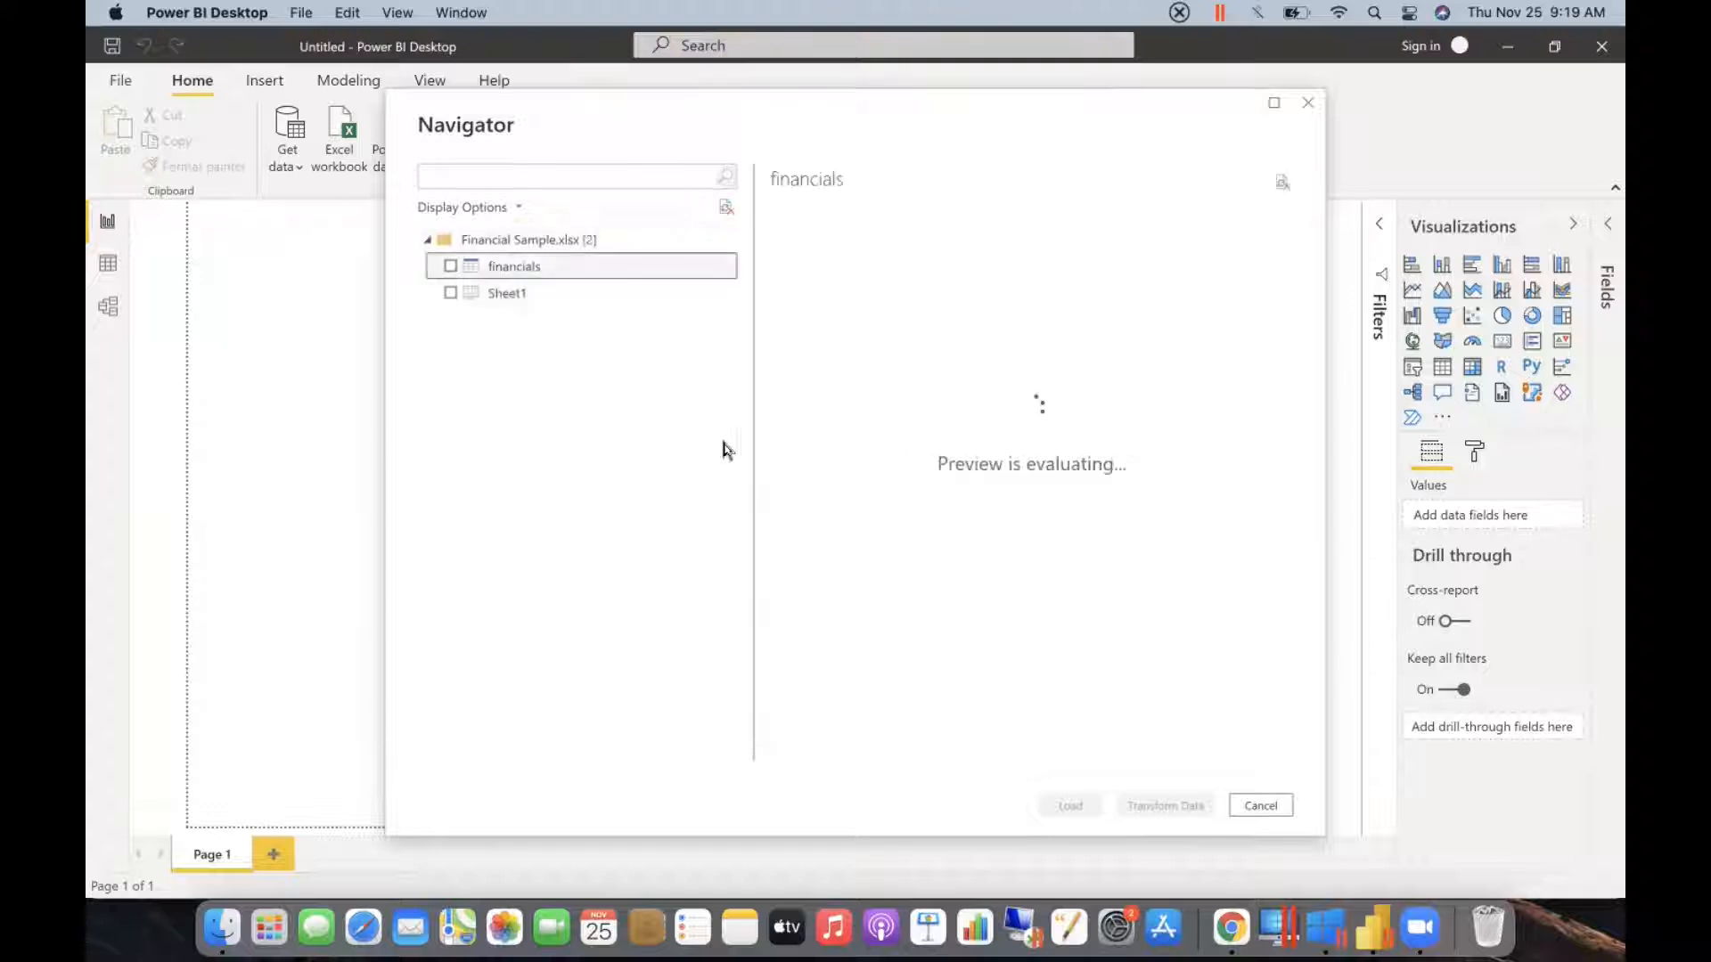
{"action": "left_click", "coordinate": [451, 267]}
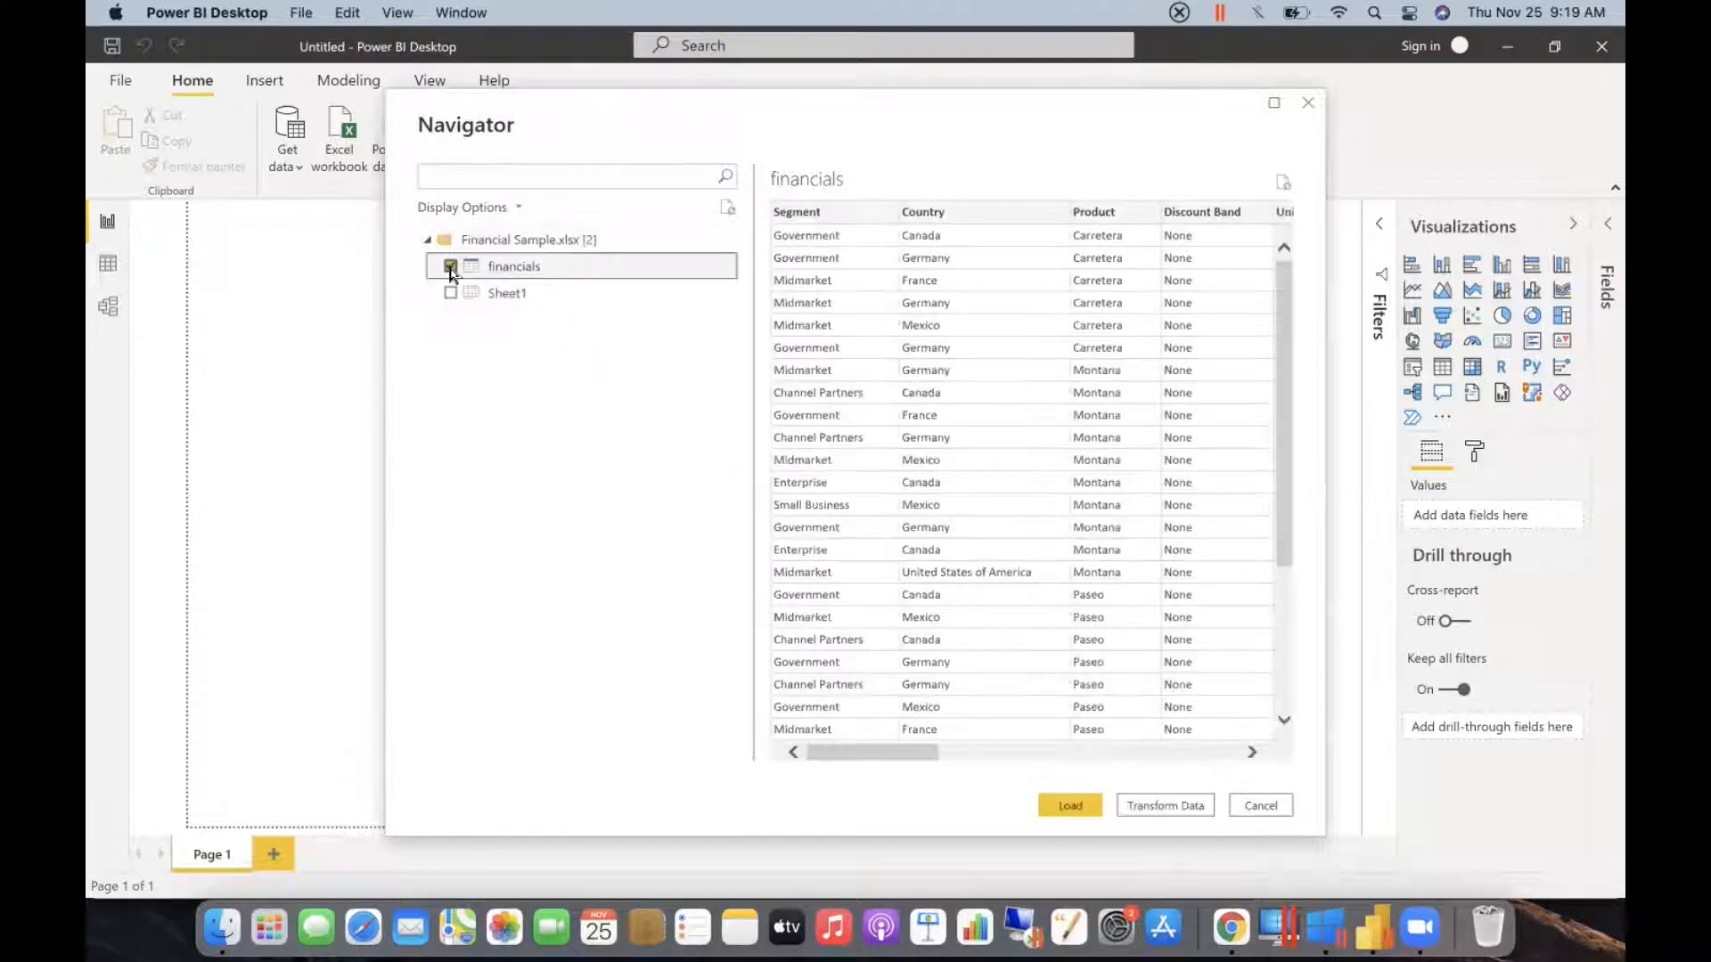
{"action": "left_click", "coordinate": [1176, 811]}
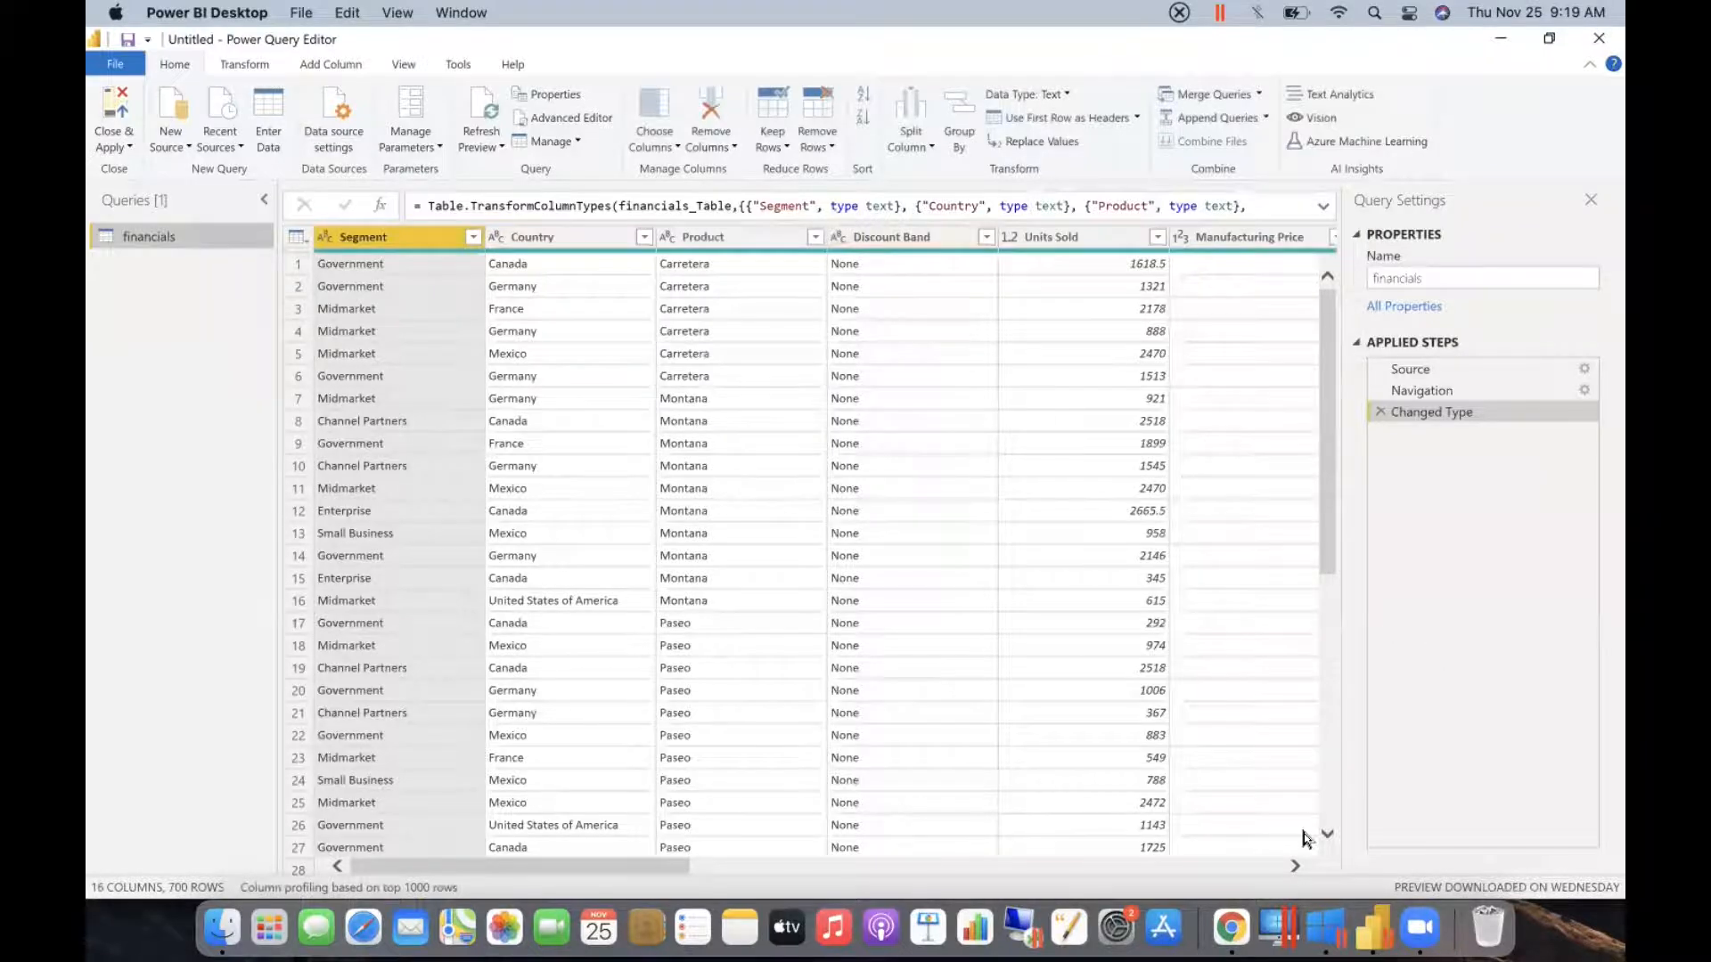
{"action": "scroll", "coordinate": [897, 862], "scroll_direction": "right", "scroll_amount": 10}
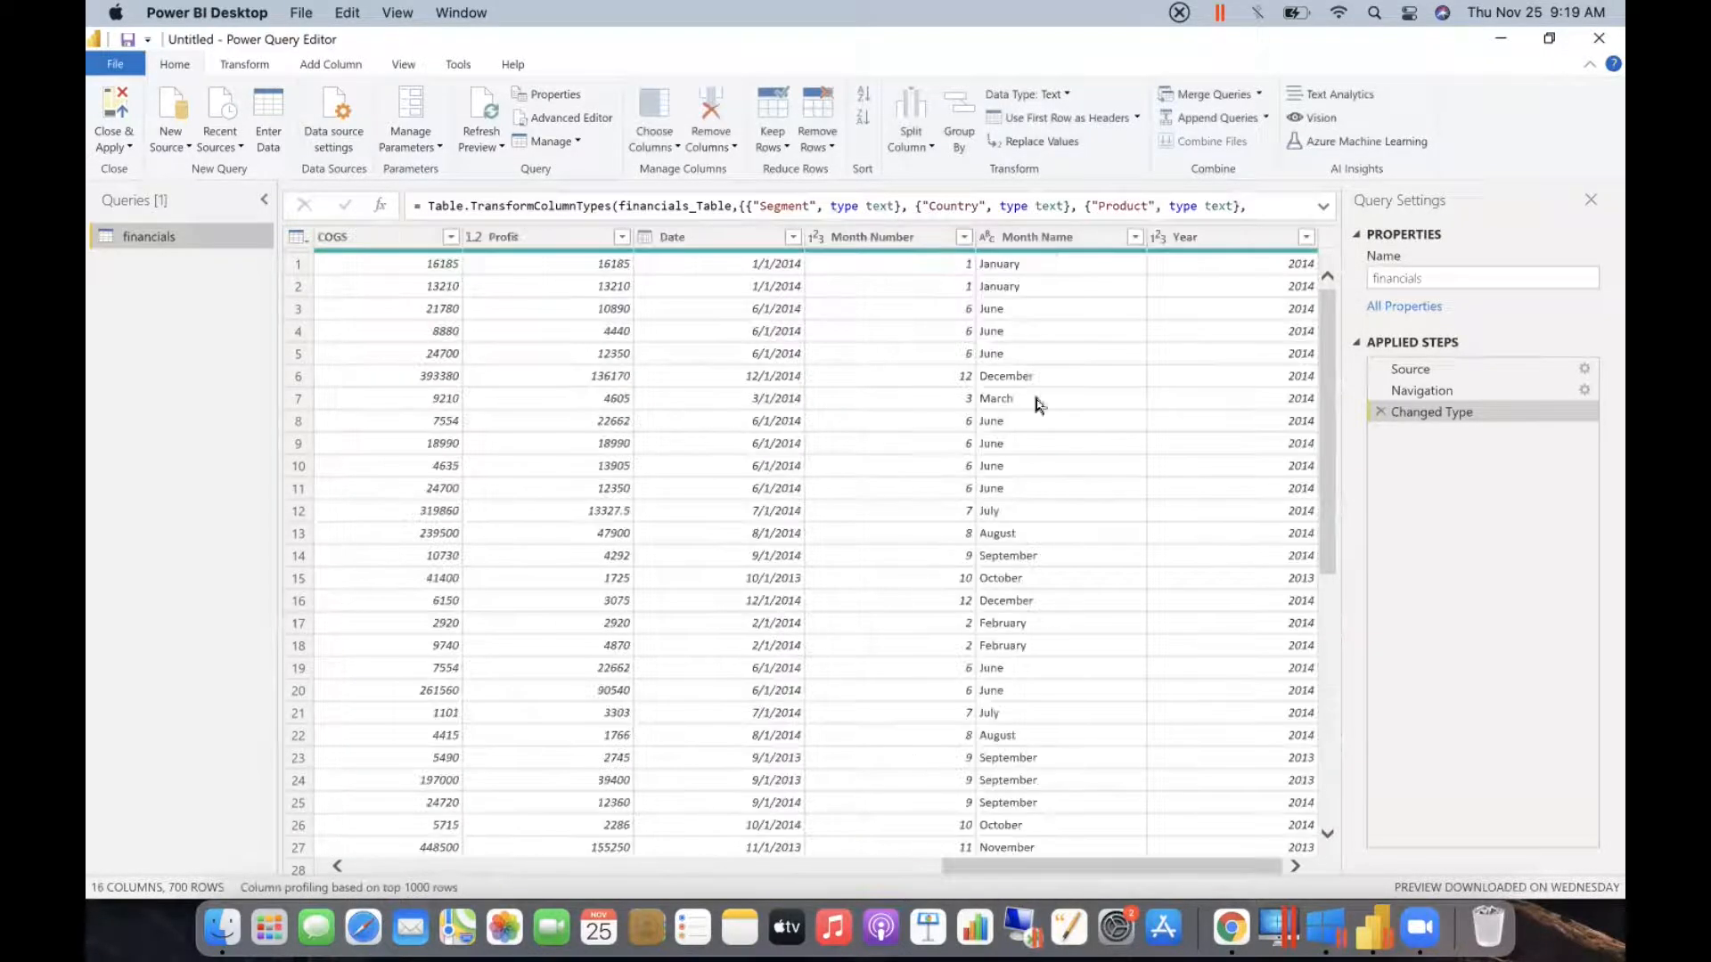
{"action": "left_click", "coordinate": [115, 105]}
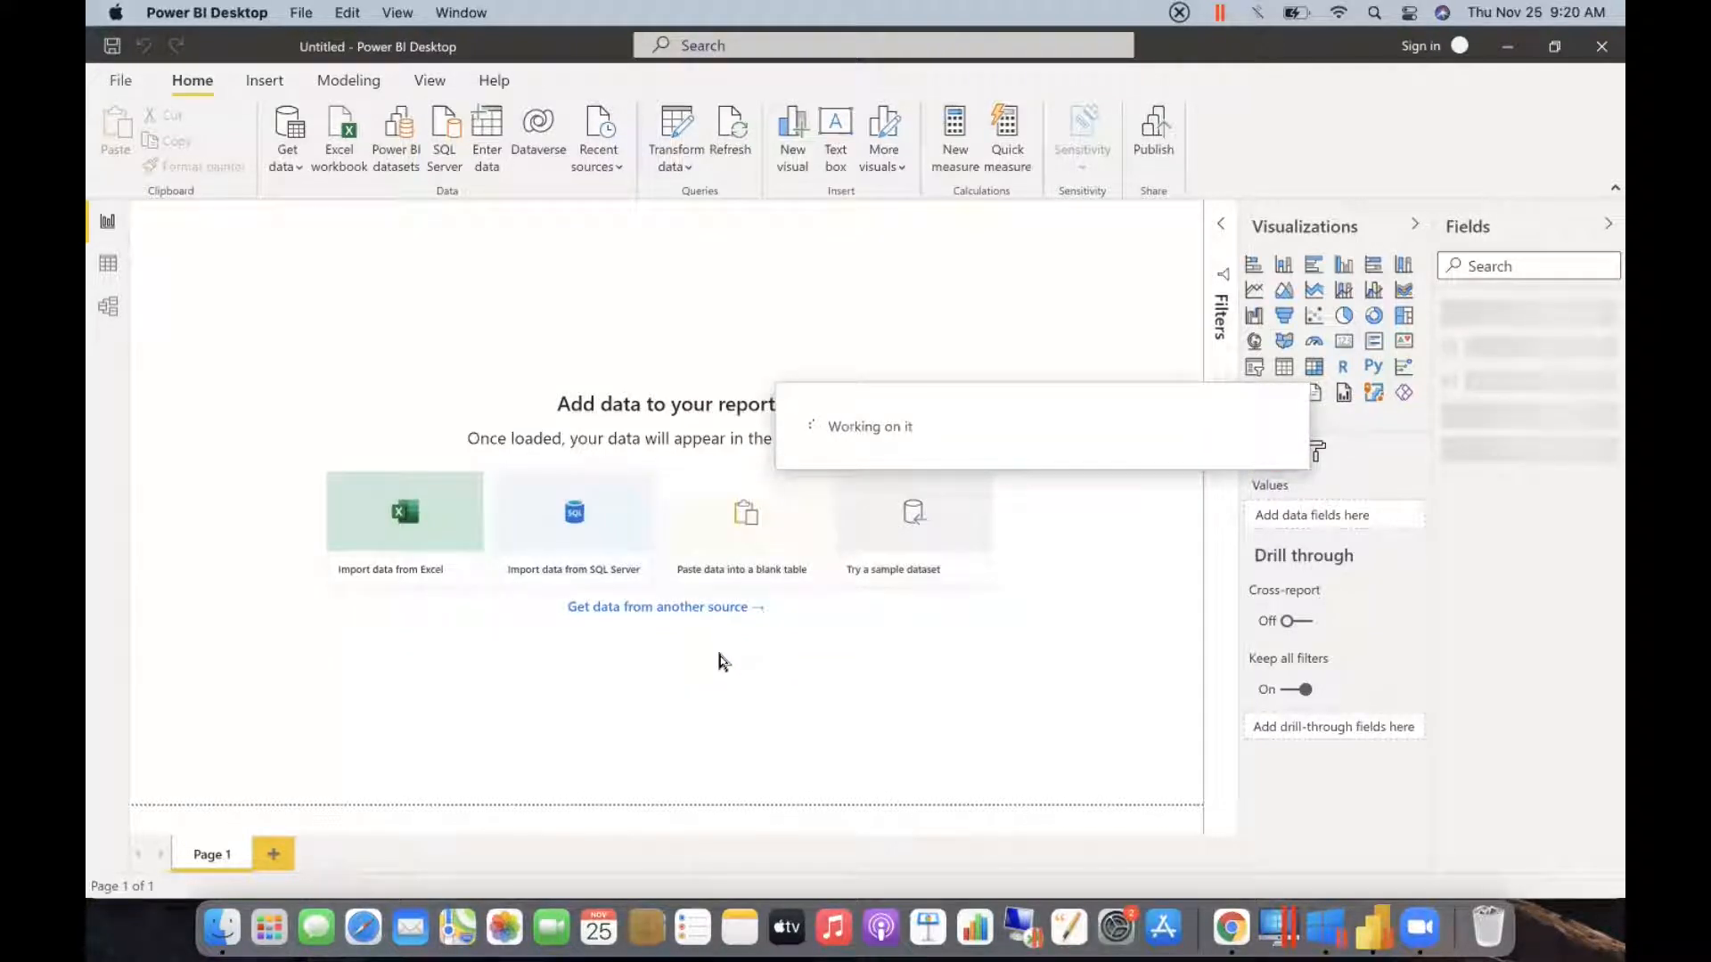
- Show the financials table in Data view with its fields expanded, and add a new calculated column to it
{"action": "left_click", "coordinate": [106, 260]}
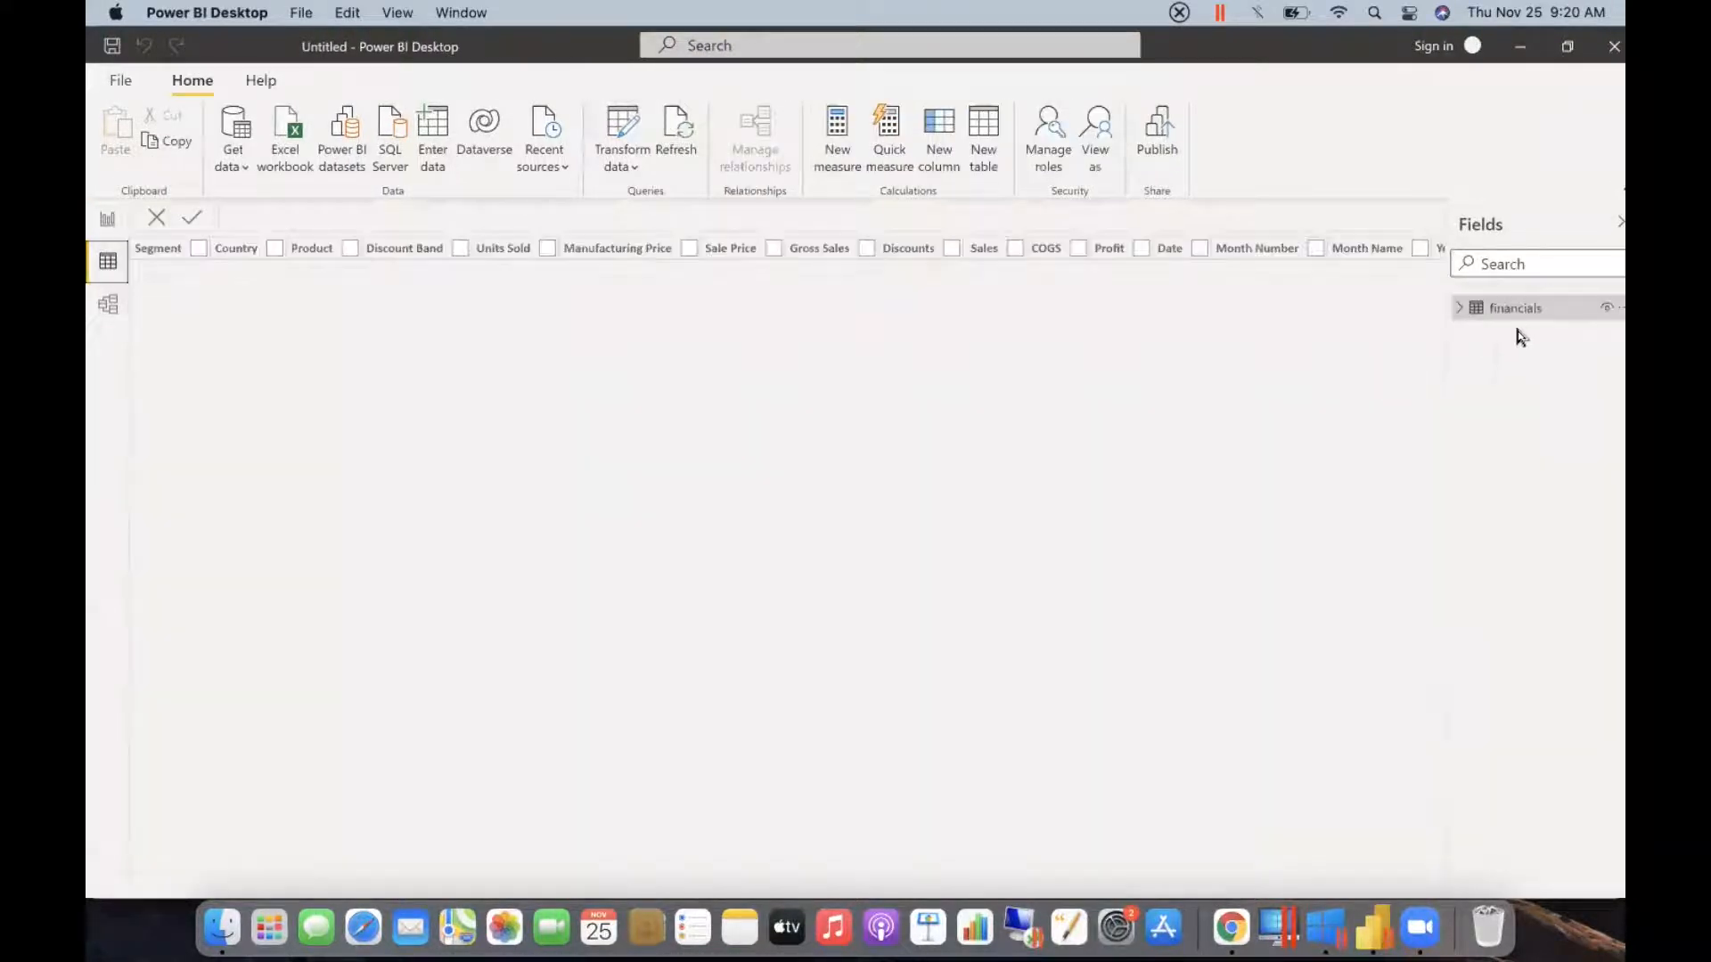
{"action": "left_click", "coordinate": [1450, 310]}
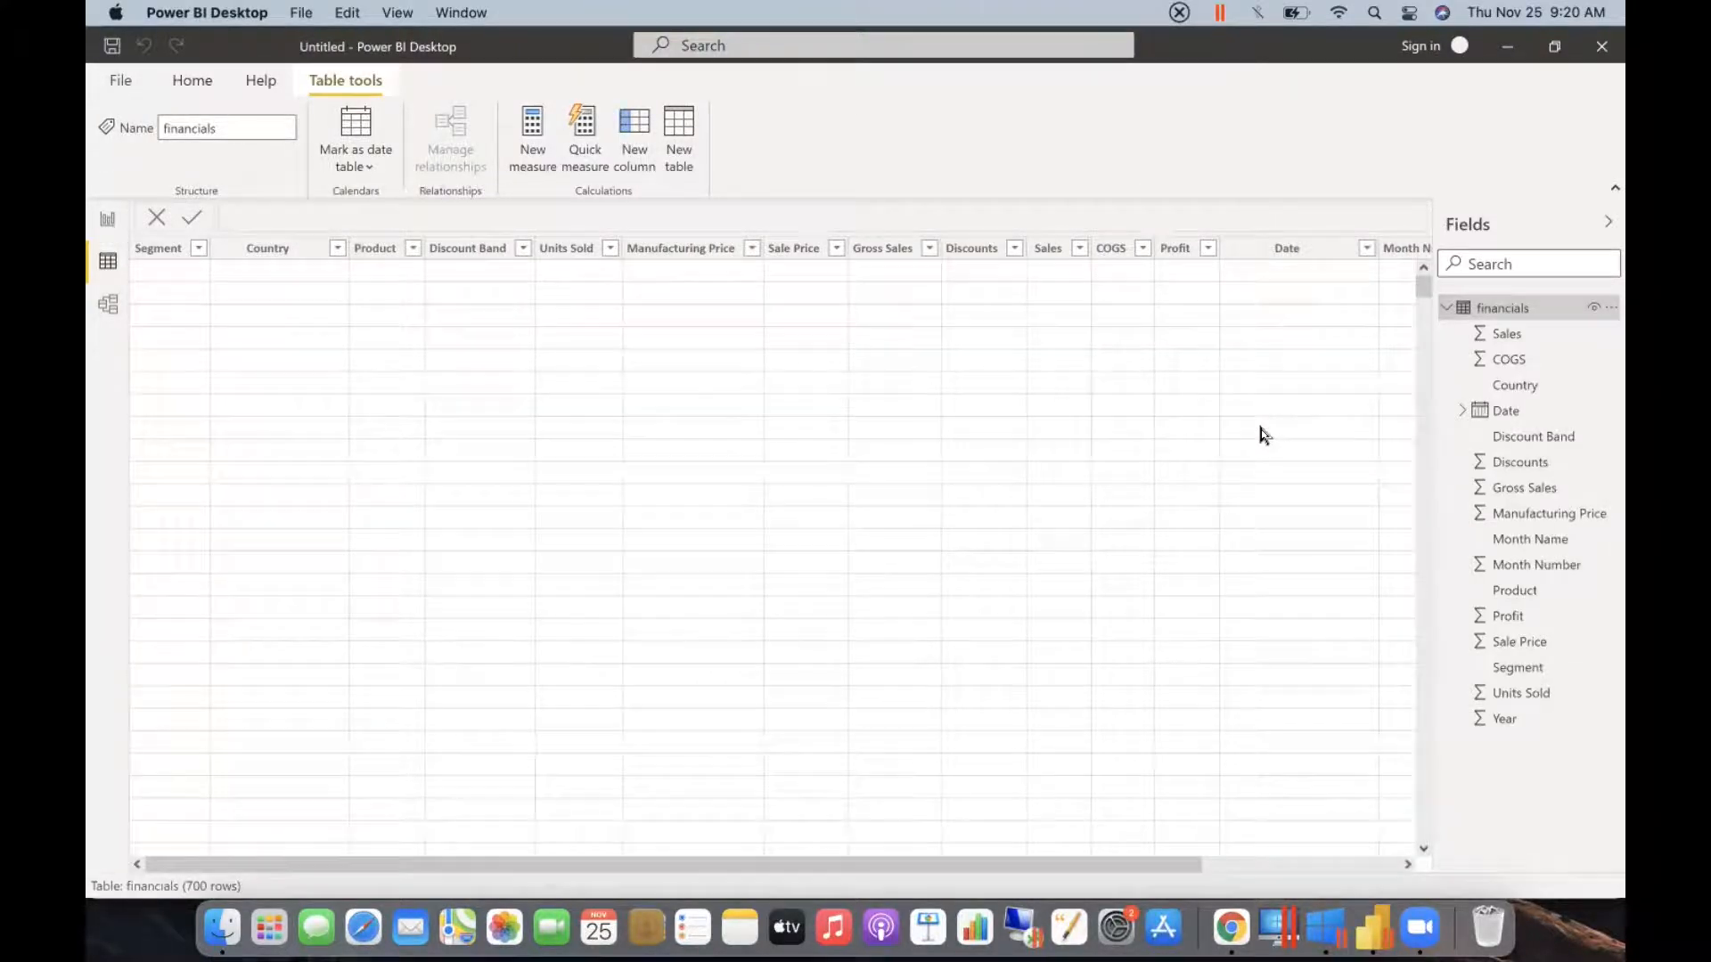
{"action": "scroll", "coordinate": [1266, 490], "scroll_direction": "right", "scroll_amount": 5}
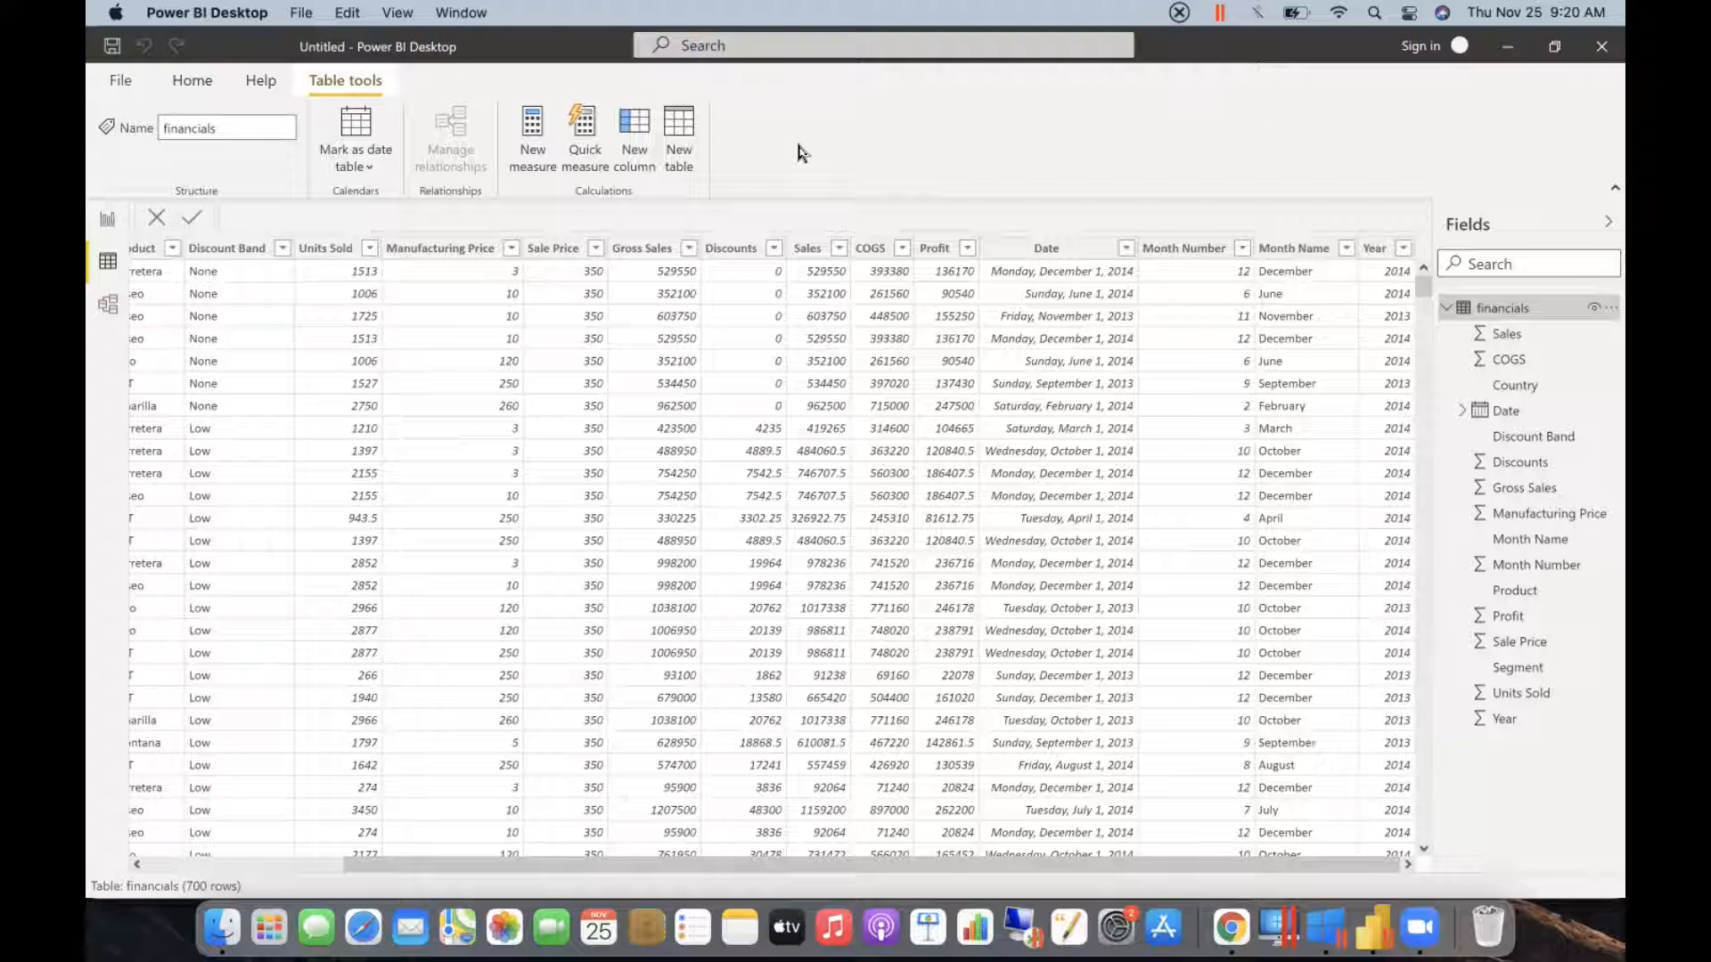
{"action": "left_click", "coordinate": [637, 141]}
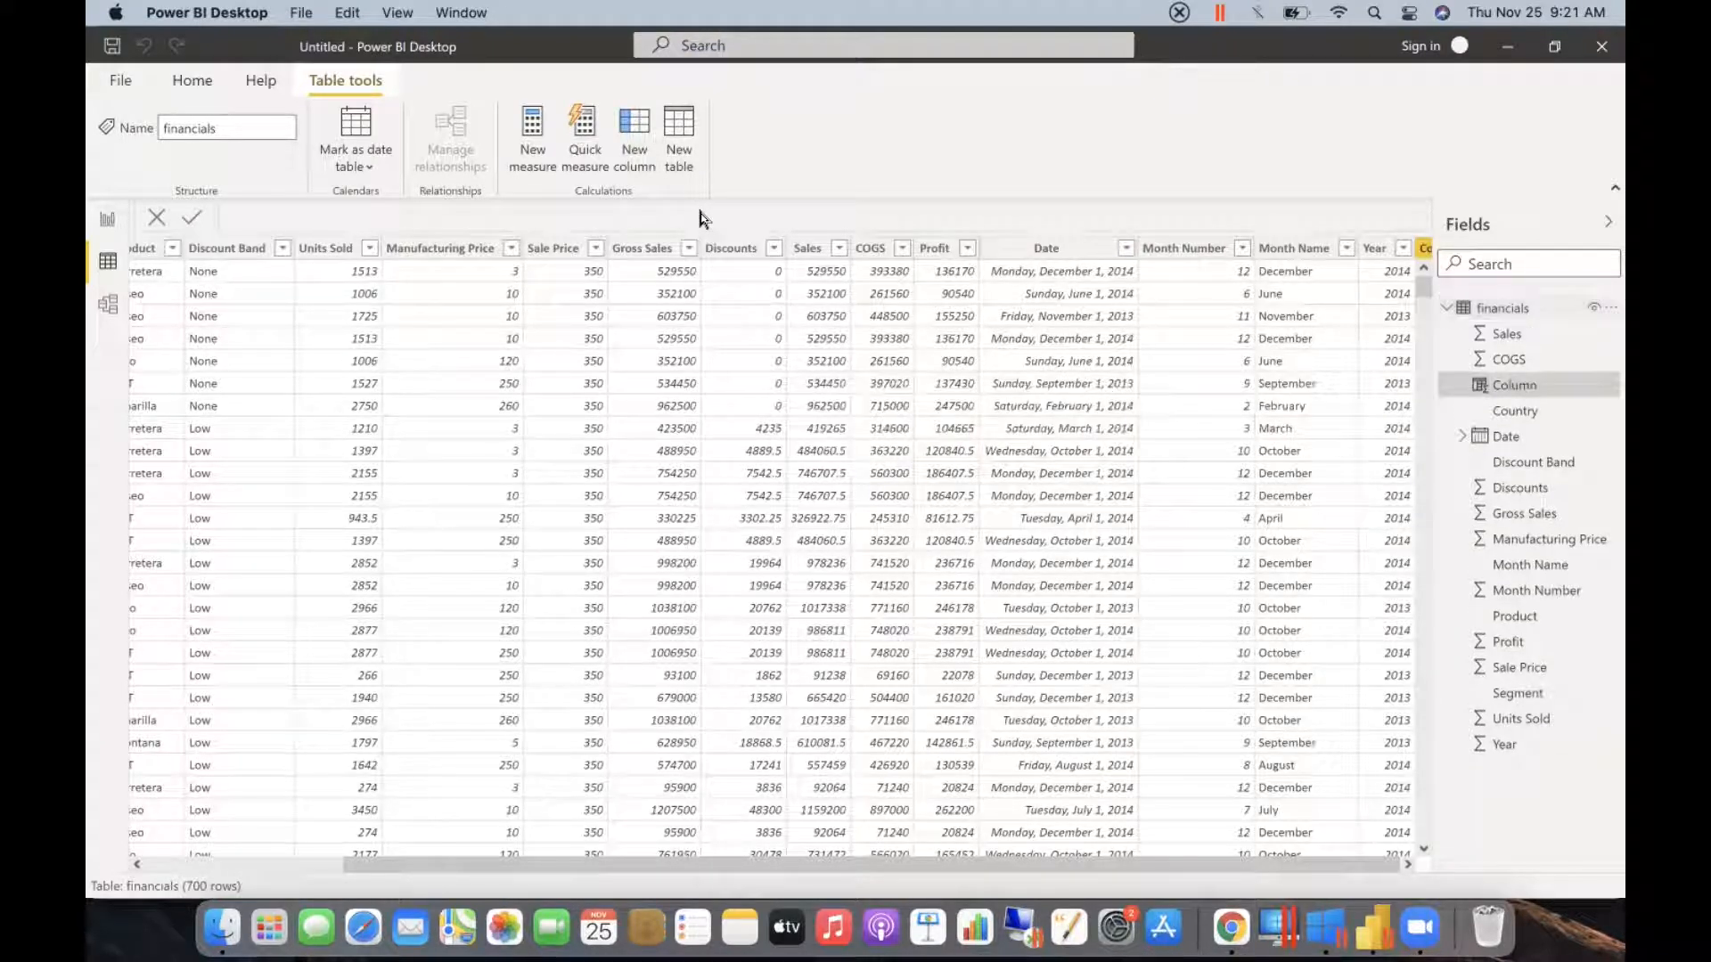
- Examine the full-screen ribbon and bump chart example on the Workout Wednesday page in Chrome, and return to Power BI Desktop
{"action": "left_click", "coordinate": [1230, 927]}
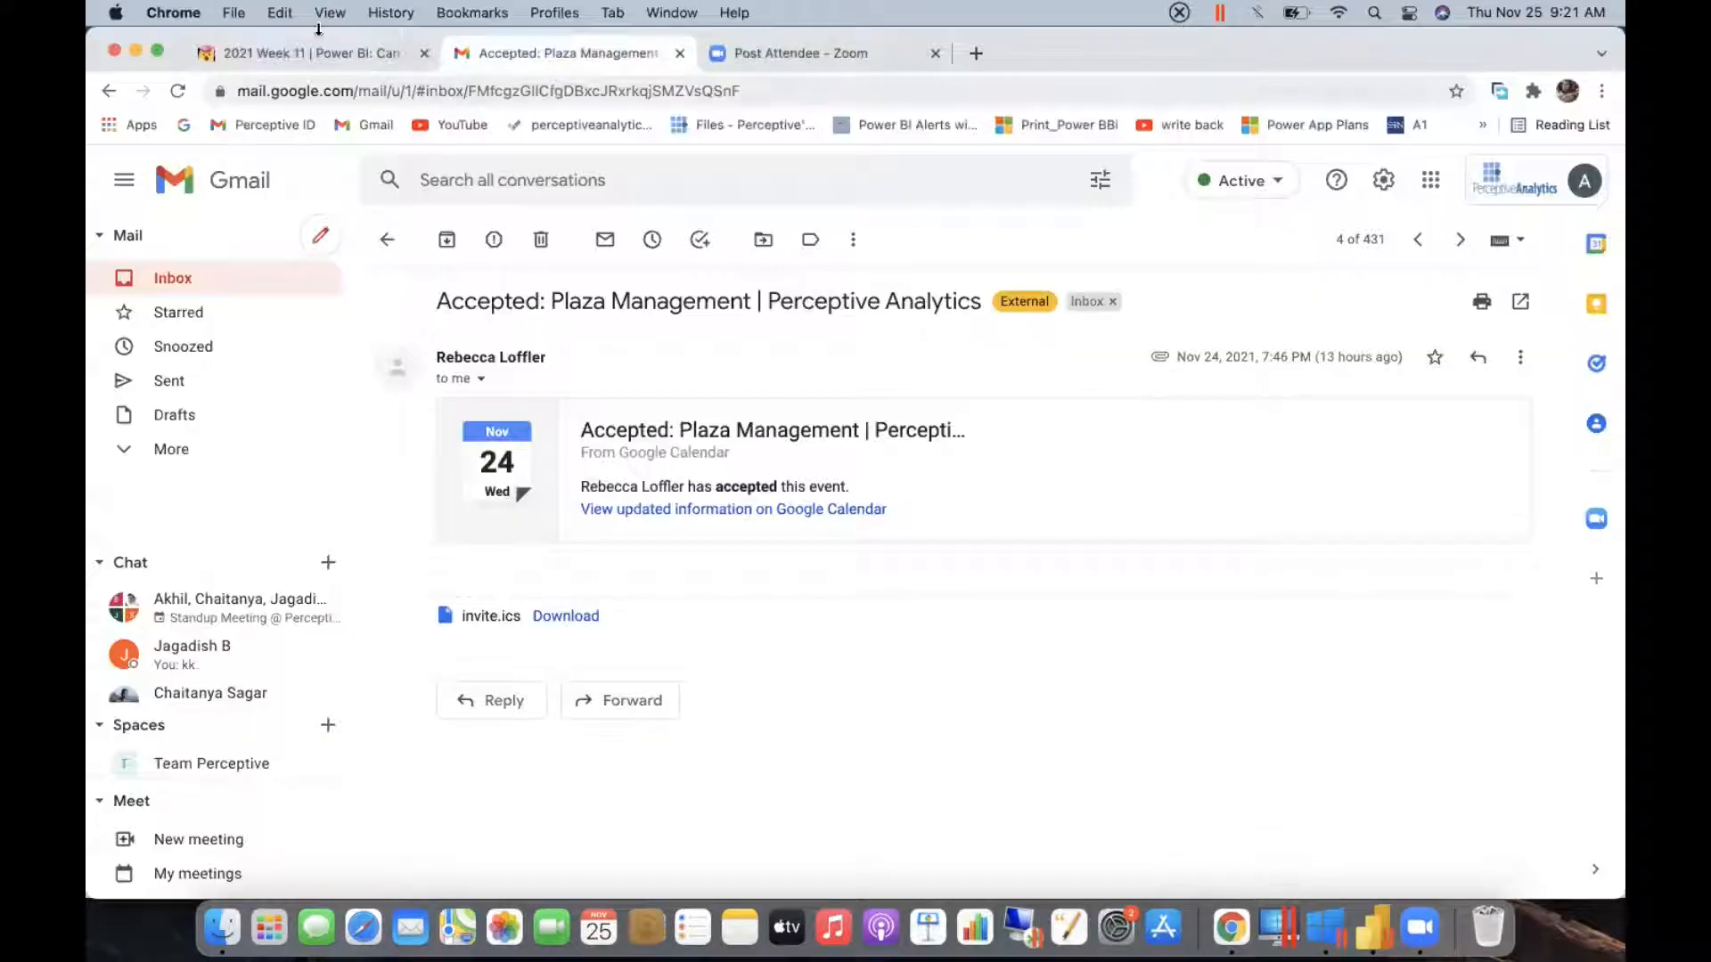
{"action": "left_click", "coordinate": [308, 52]}
{"action": "scroll", "coordinate": [459, 220], "scroll_direction": "down", "scroll_amount": 1}
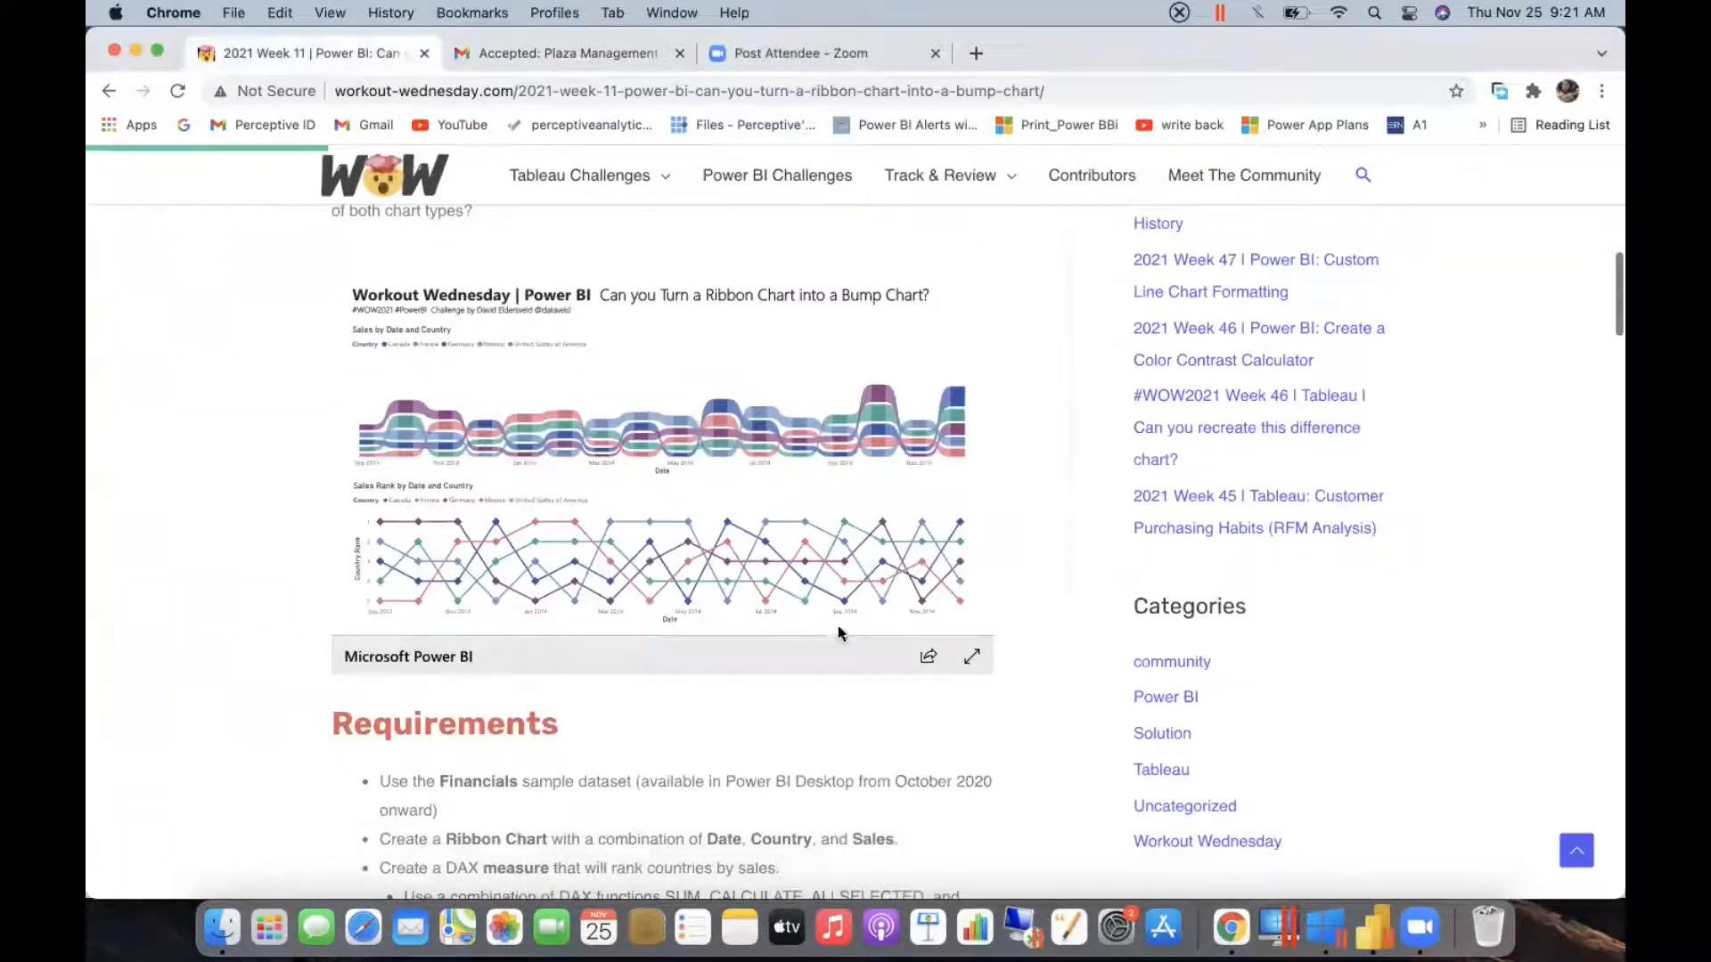
{"action": "left_click", "coordinate": [974, 660]}
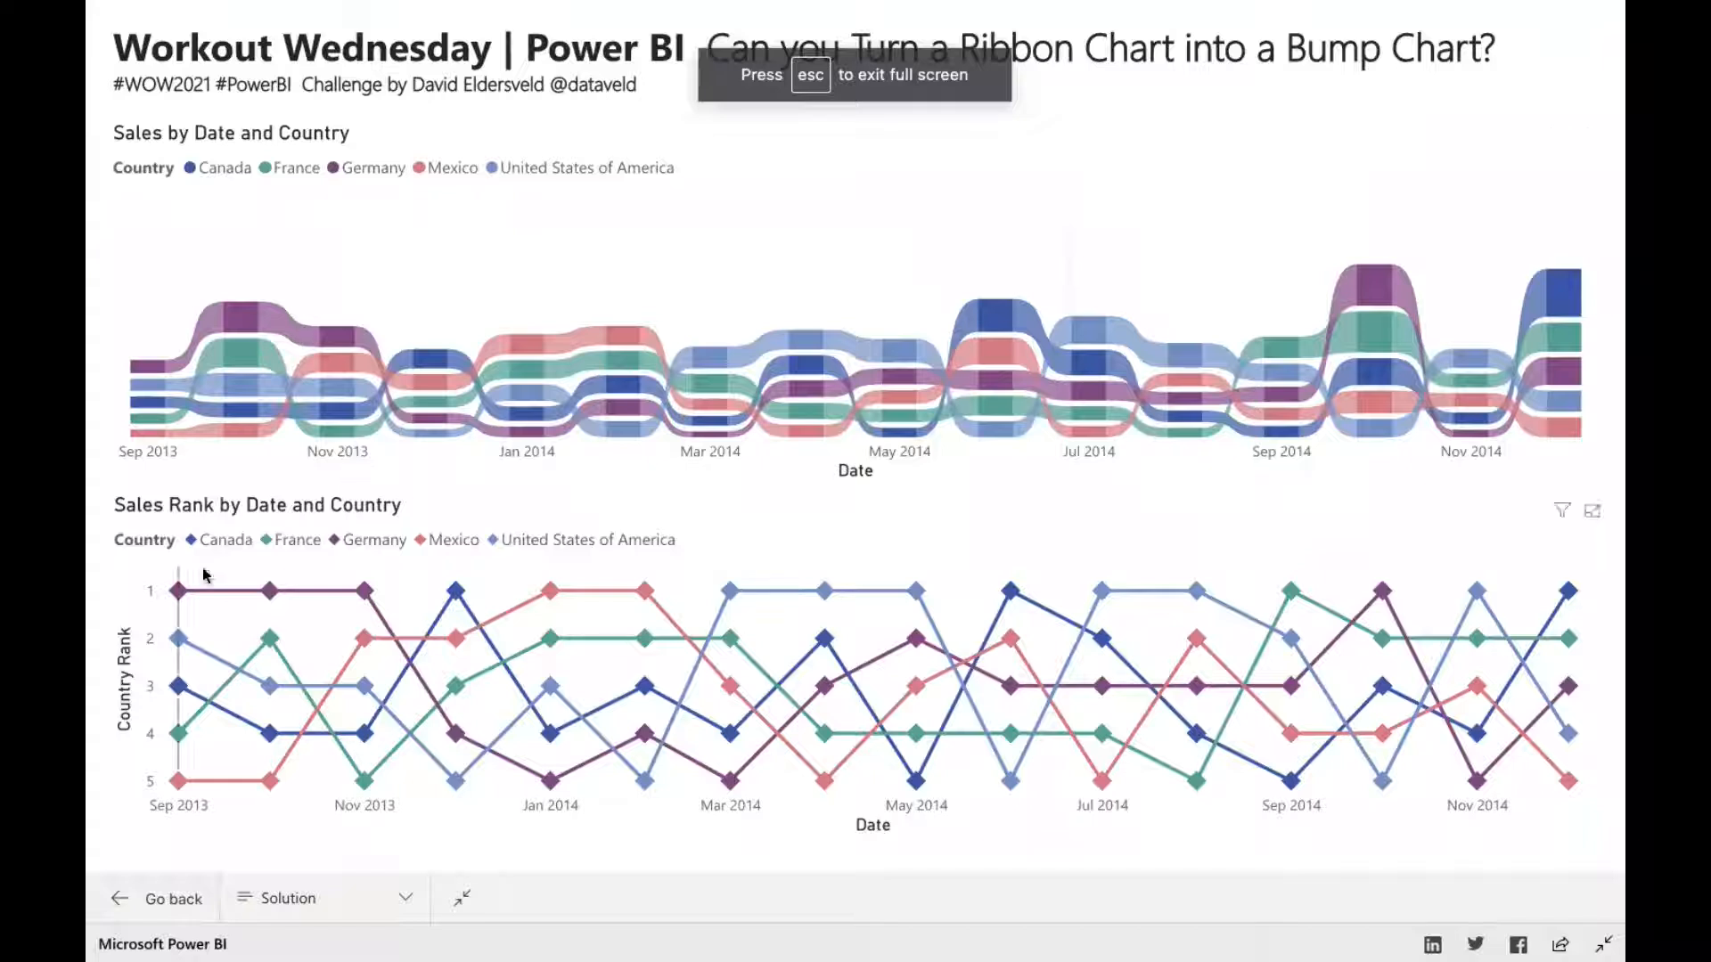
{"action": "mouse_move", "coordinate": [163, 405]}
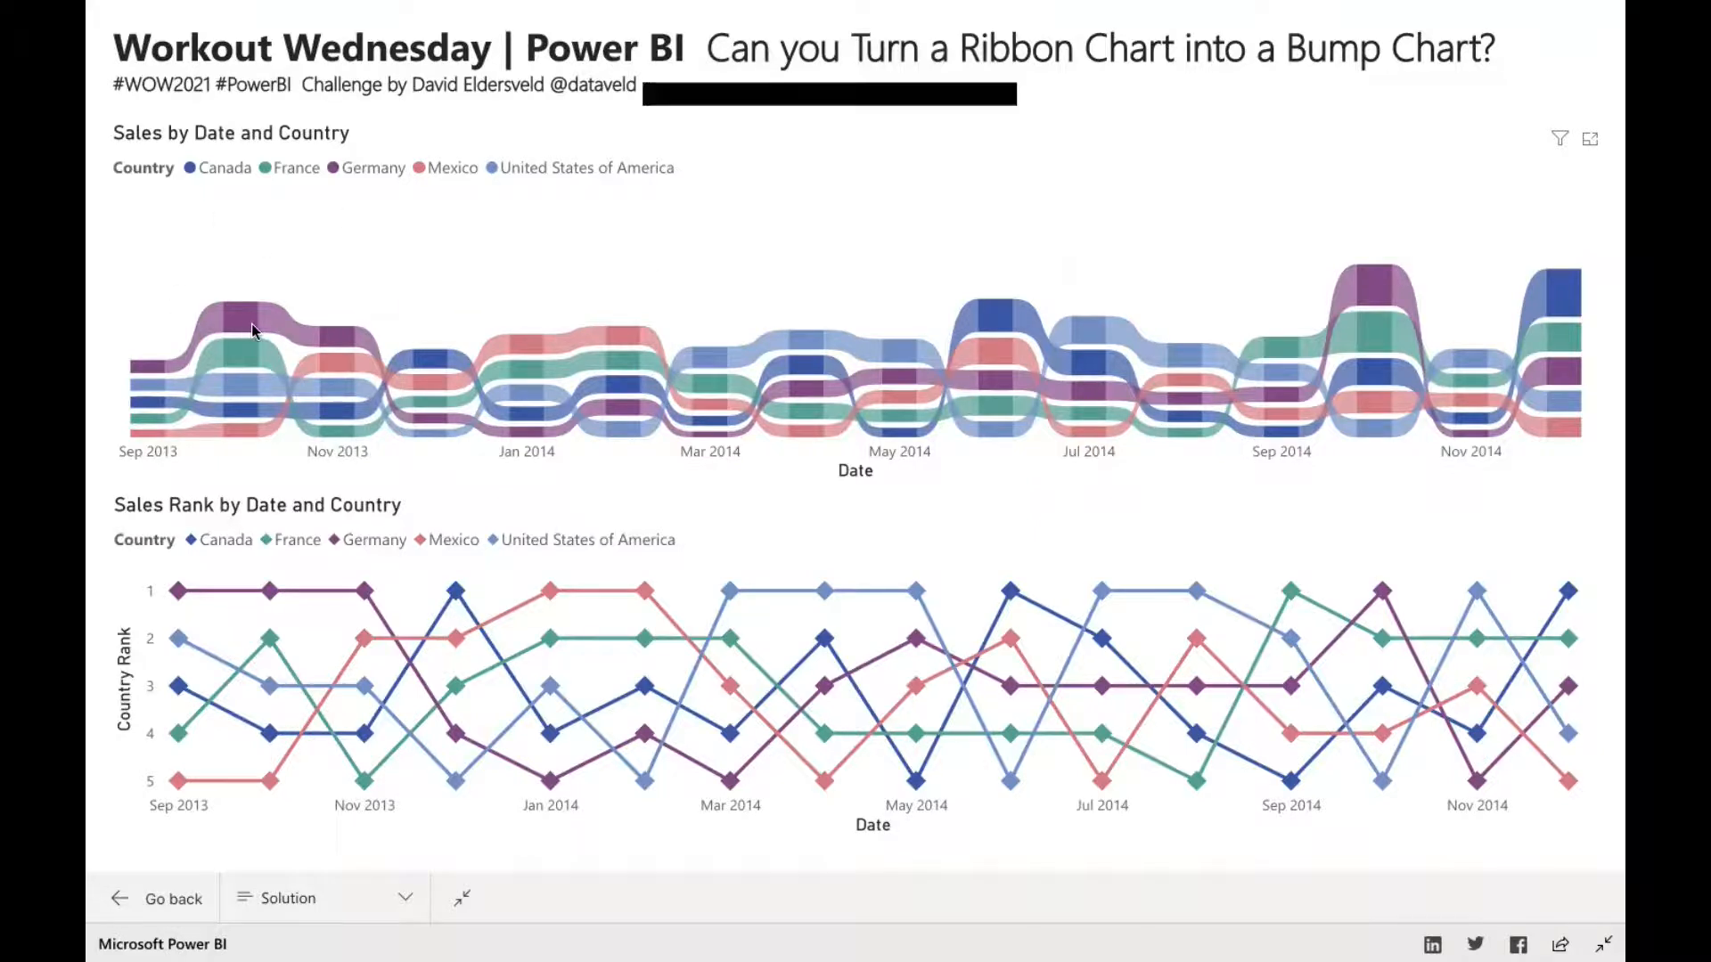
{"action": "key", "text": "Escape"}
{"action": "left_click", "coordinate": [1377, 935]}
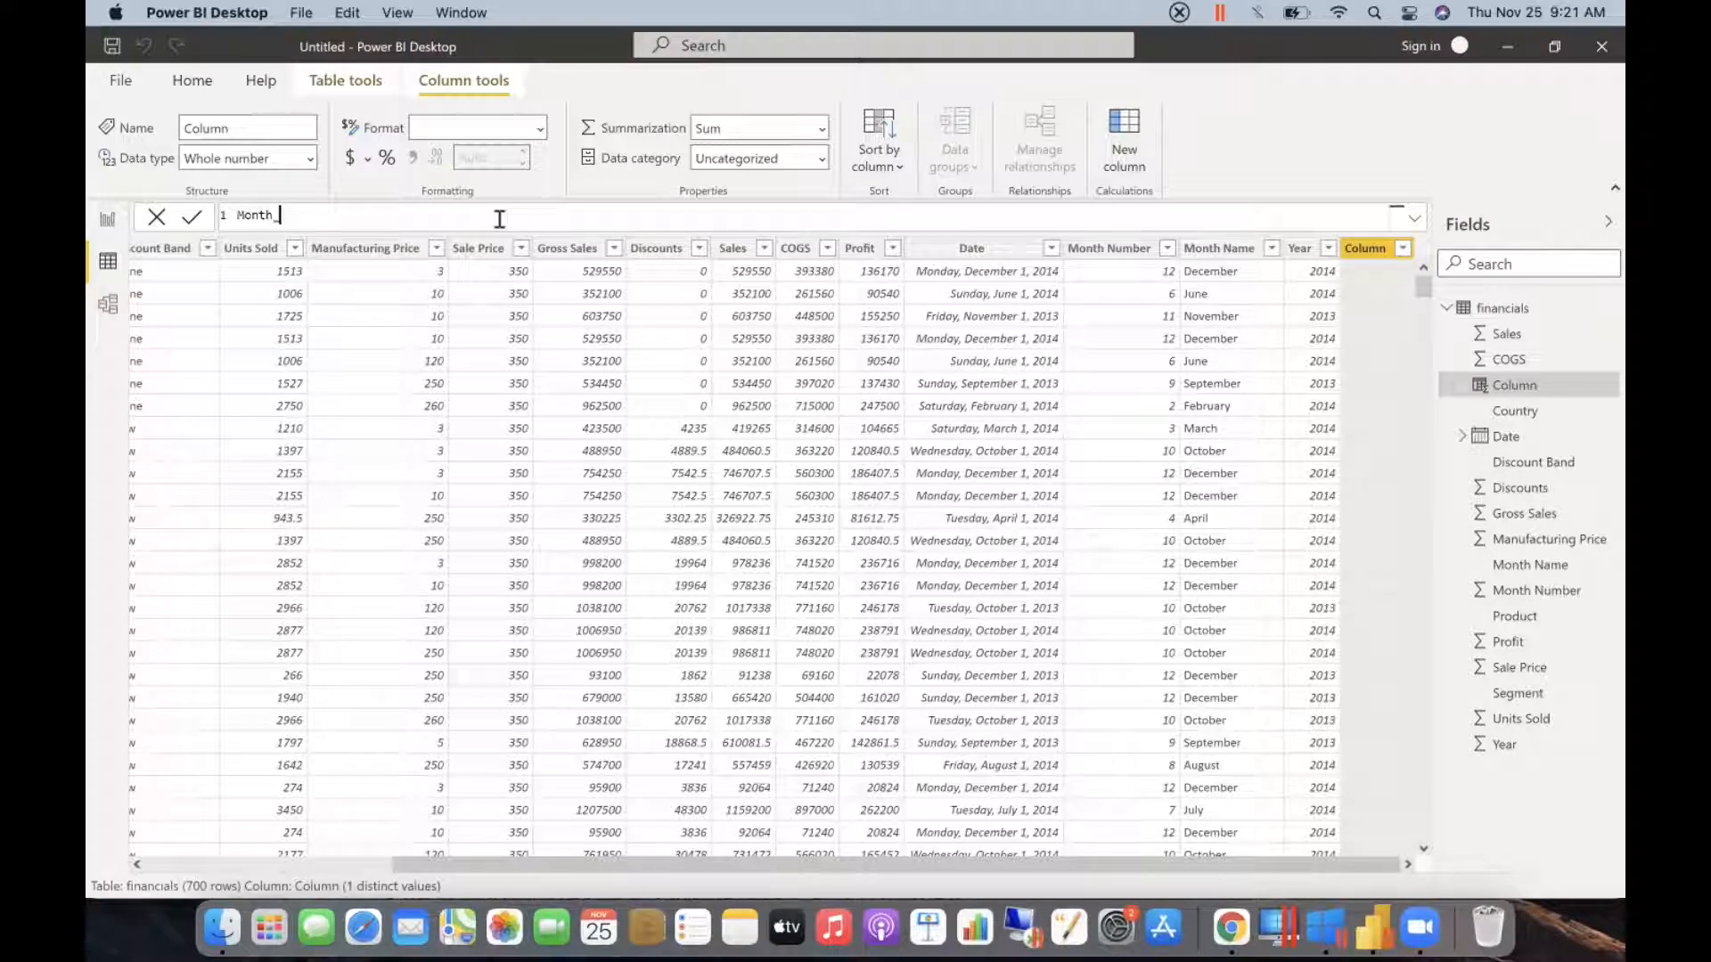
- Define the new column as Month_year = FORMAT(financials[Date],"MMM YYYY")
{"action": "type", "text": "Fo"}
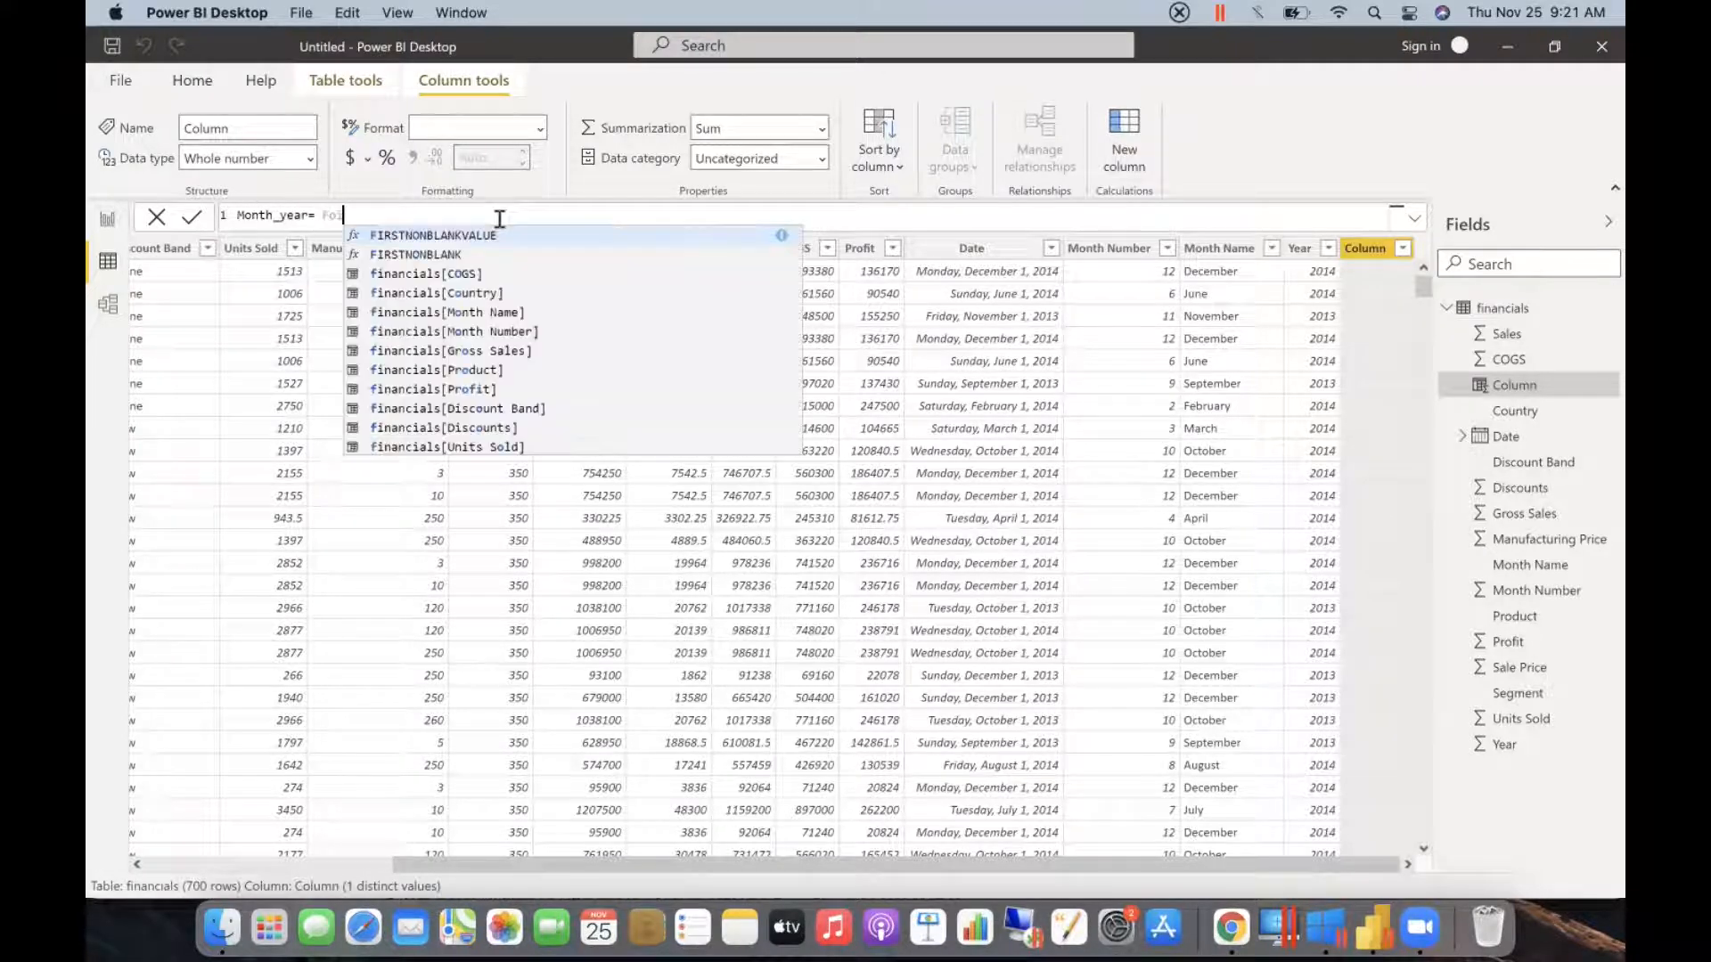
{"action": "key", "text": "BackSpace"}
{"action": "key", "text": "BackSpace"}
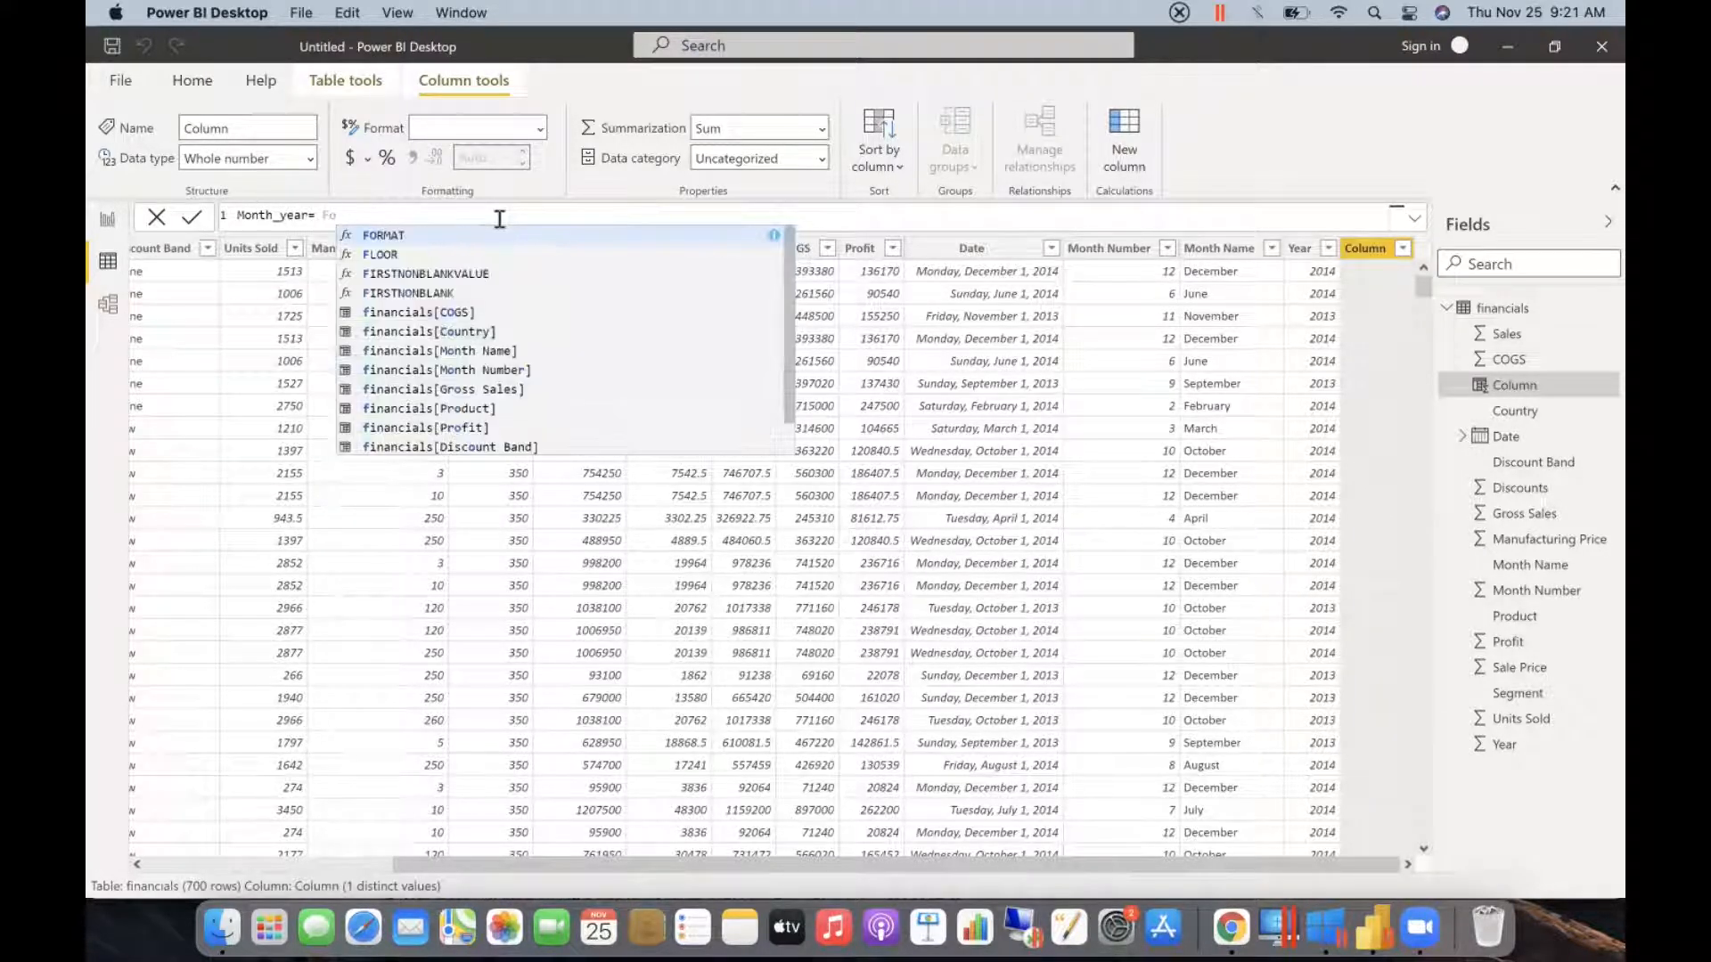
{"action": "type", "text": "rm"}
{"action": "type", "text": "mat"}
{"action": "key", "text": "Tab"}
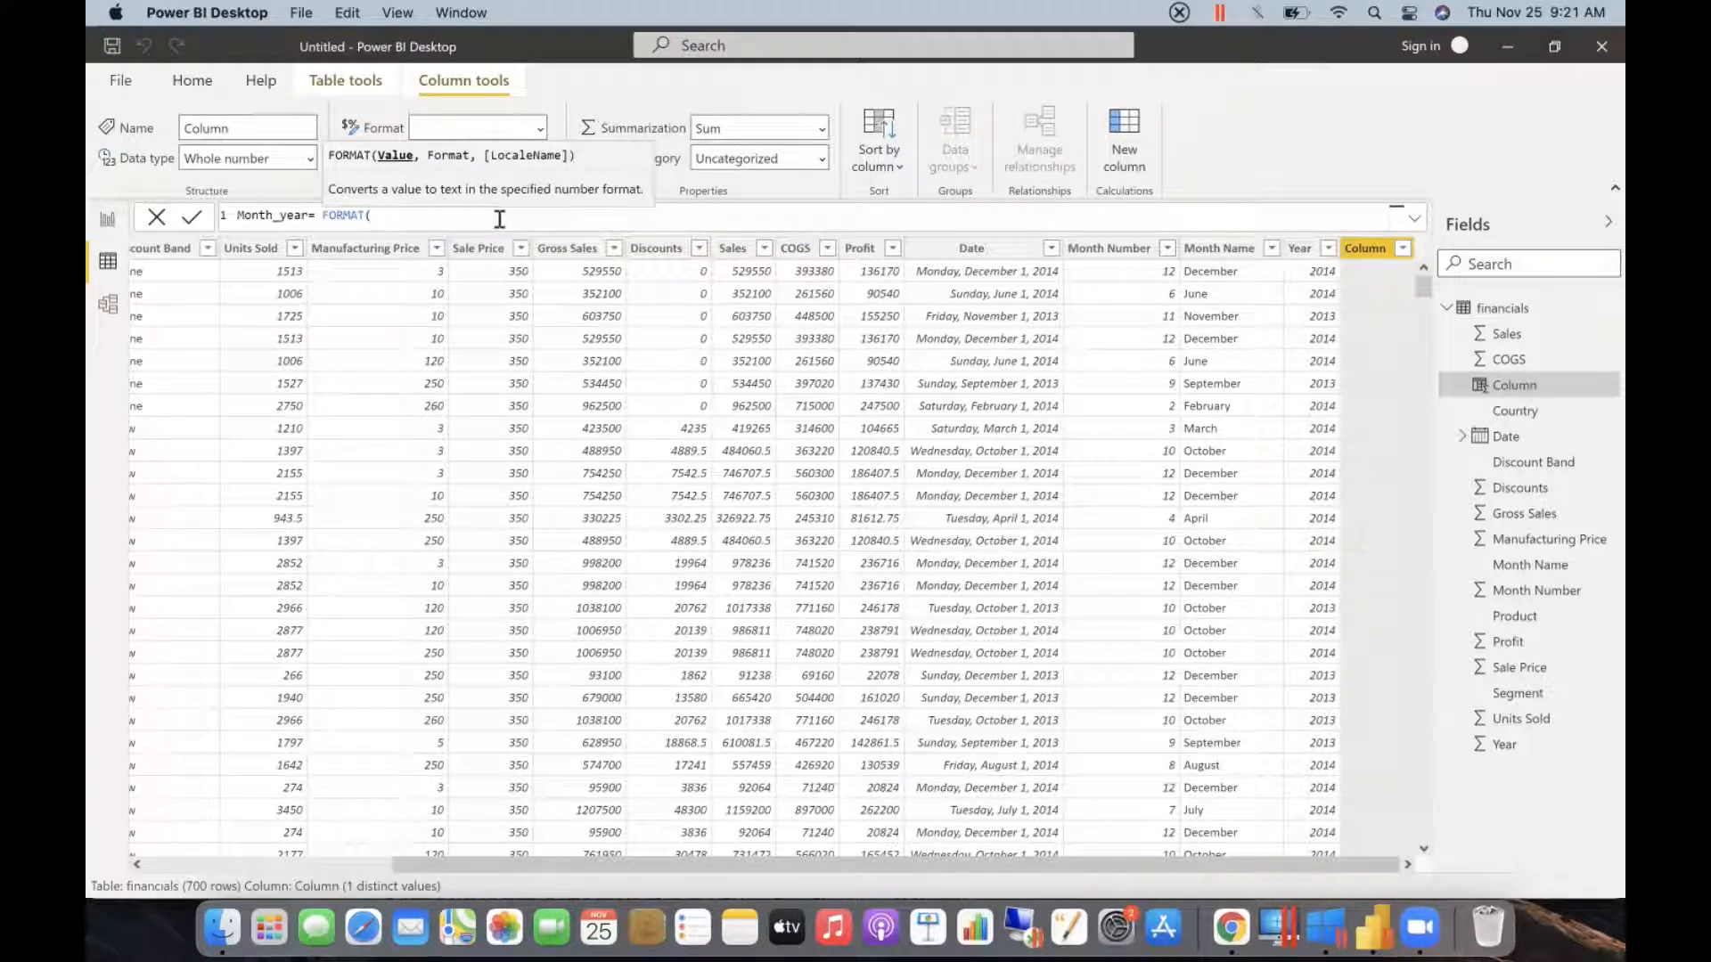
{"action": "type", "text": "date"}
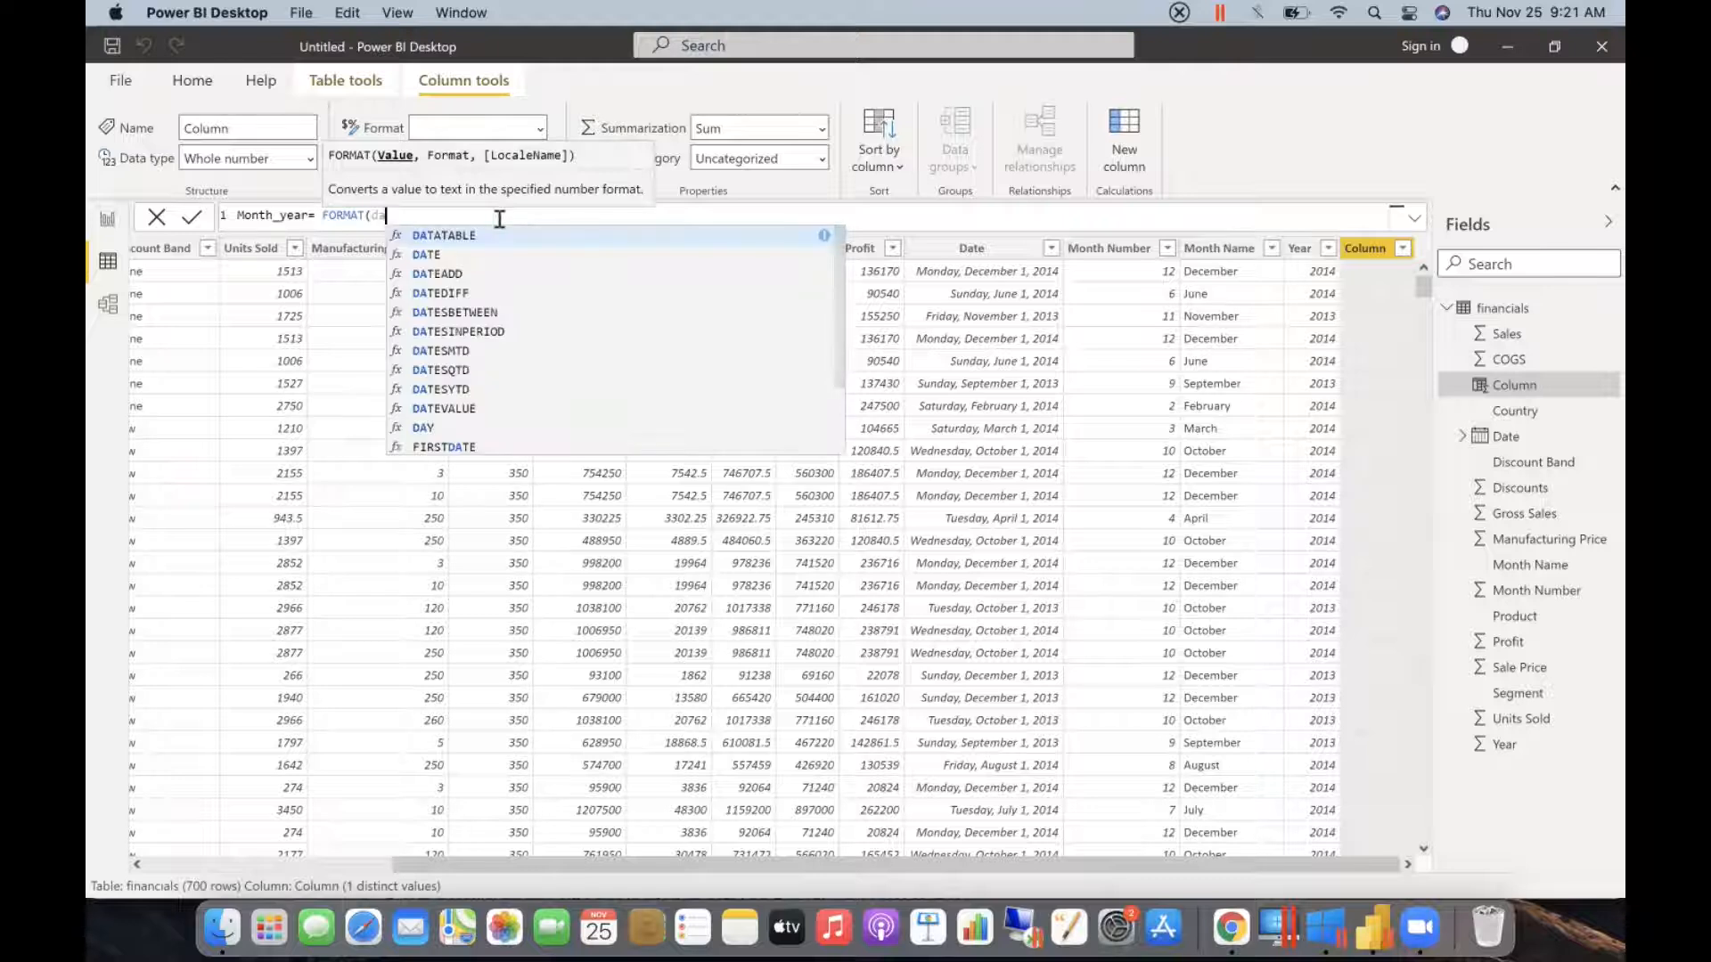
{"action": "scroll", "coordinate": [535, 361], "scroll_direction": "down", "scroll_amount": 2}
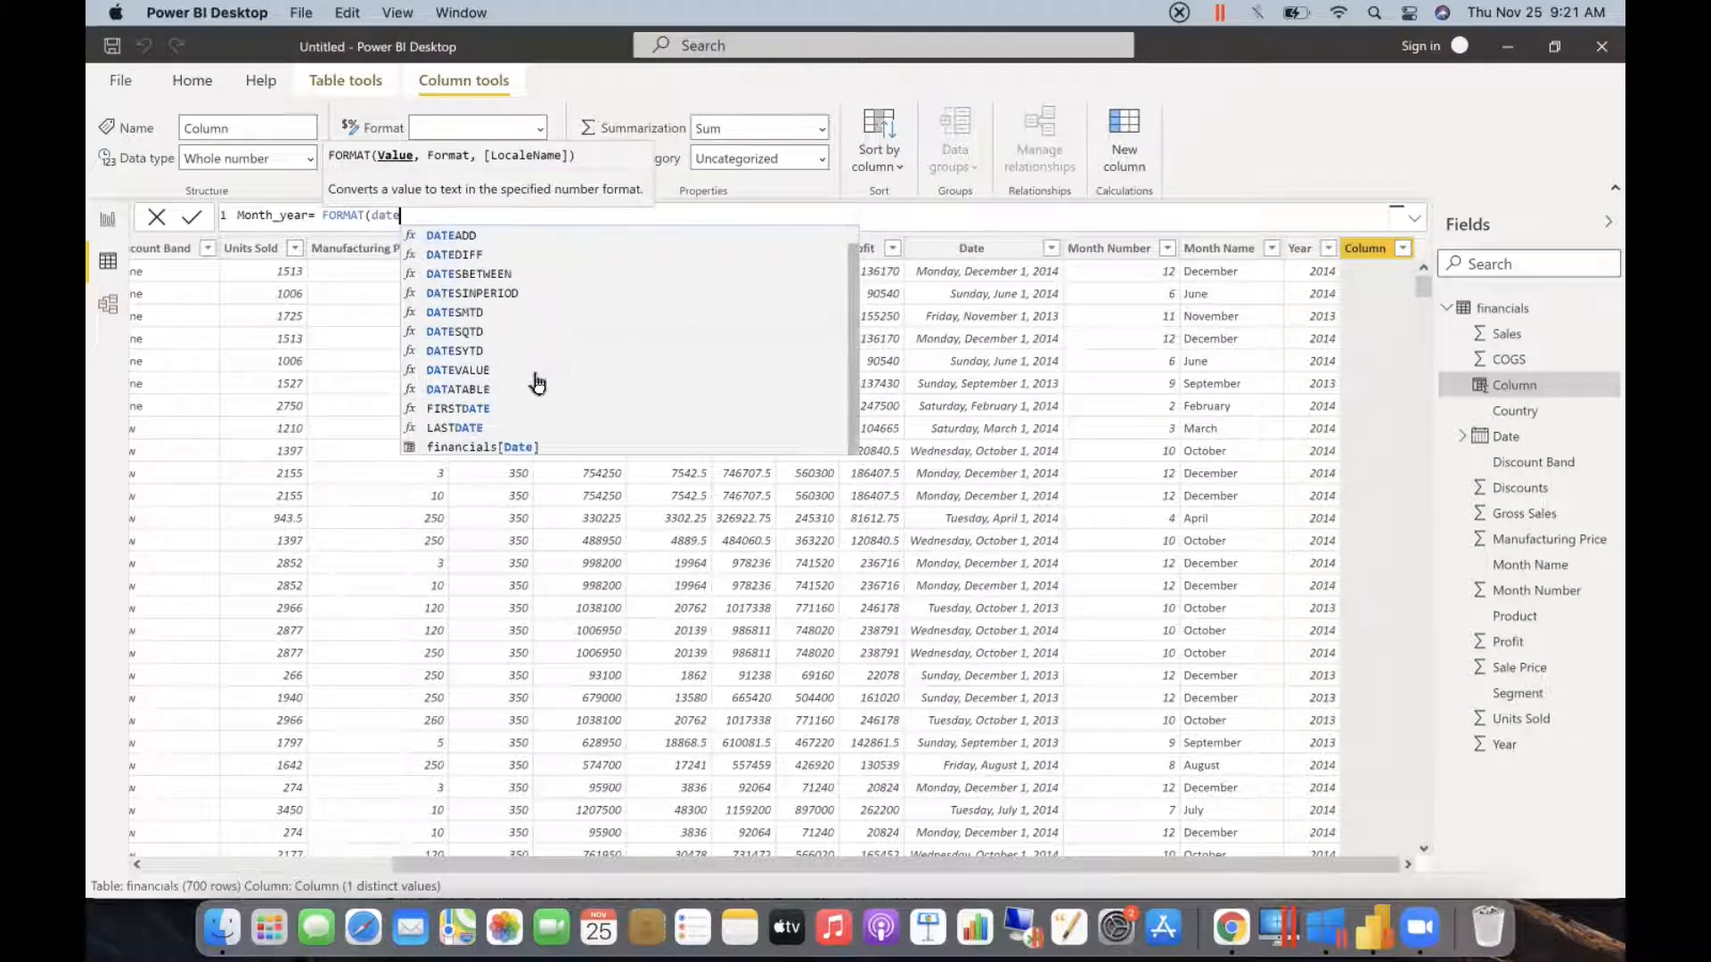
{"action": "left_click", "coordinate": [540, 446]}
{"action": "key", "text": "Escape"}
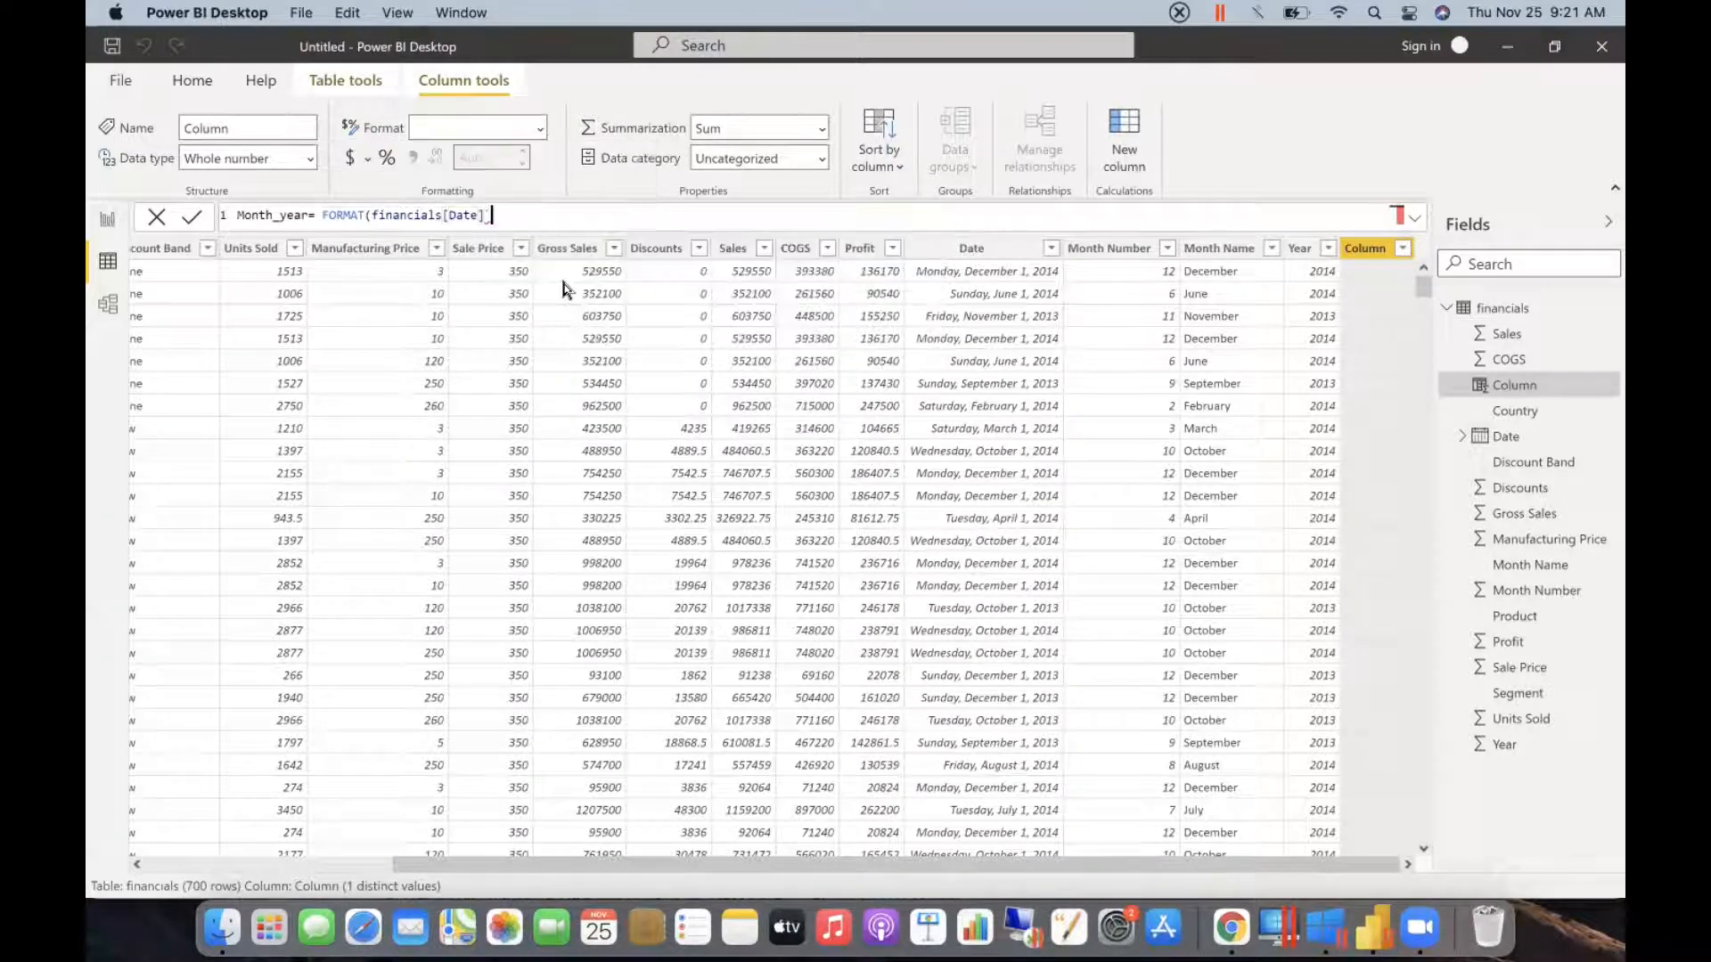
{"action": "type", "text": ",\"MMM YYYY"}
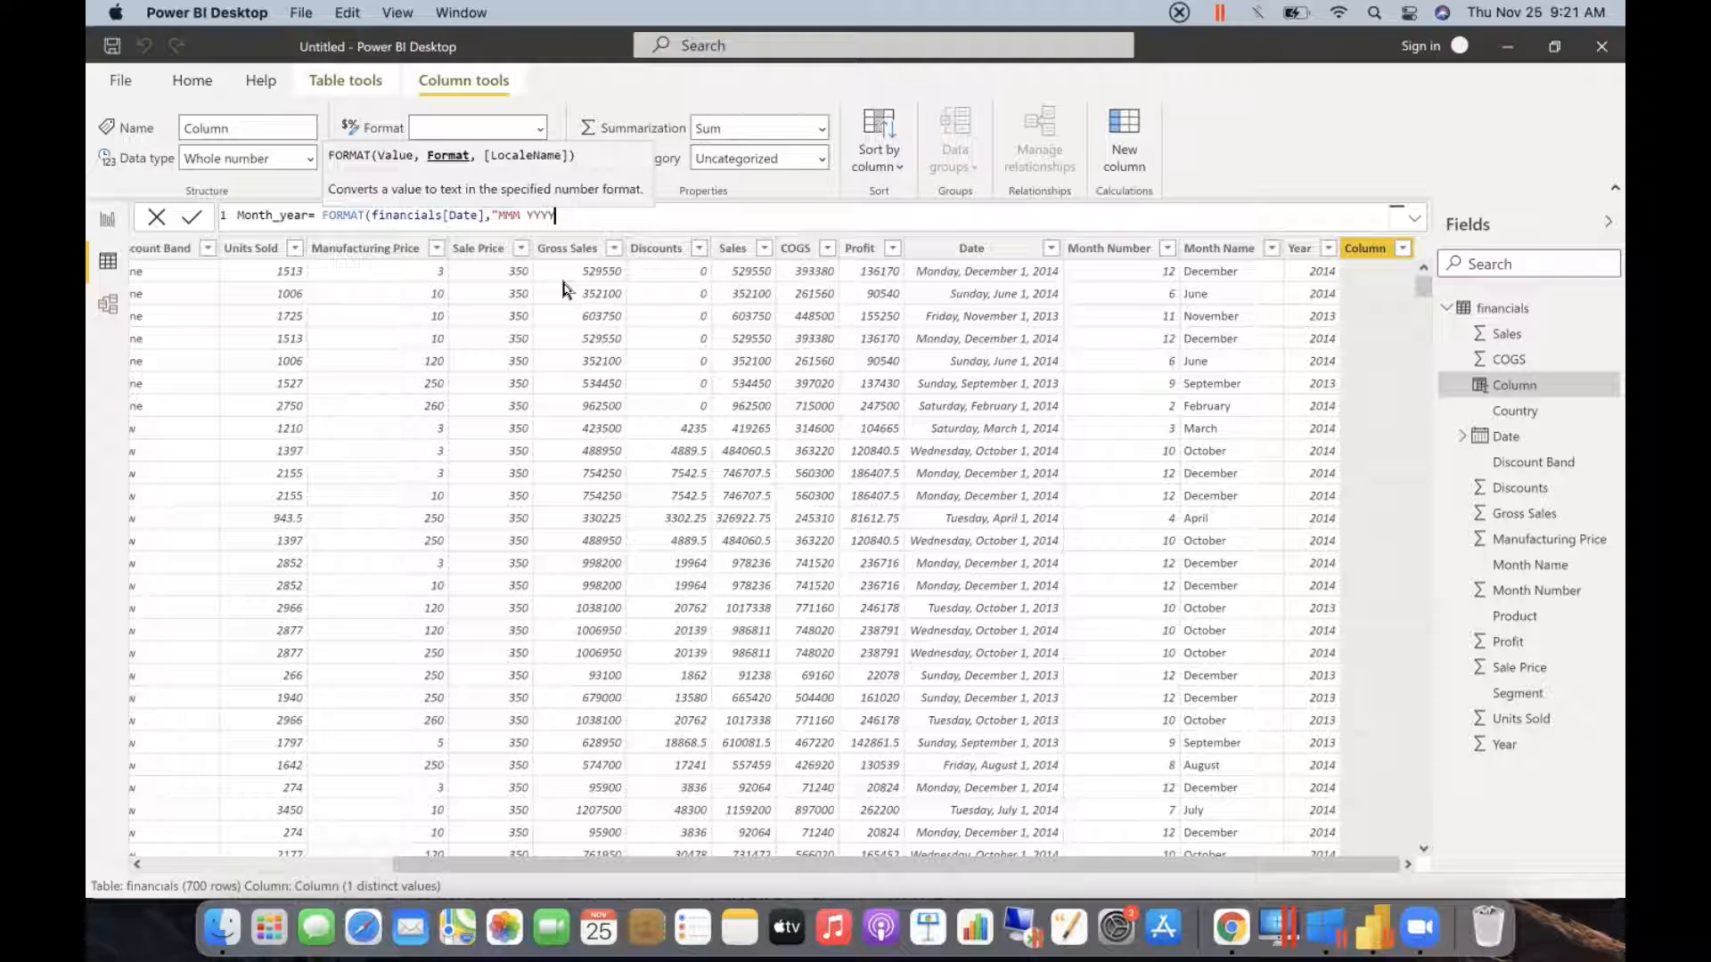
{"action": "type", "text": ")"}
{"action": "key", "text": "Return"}
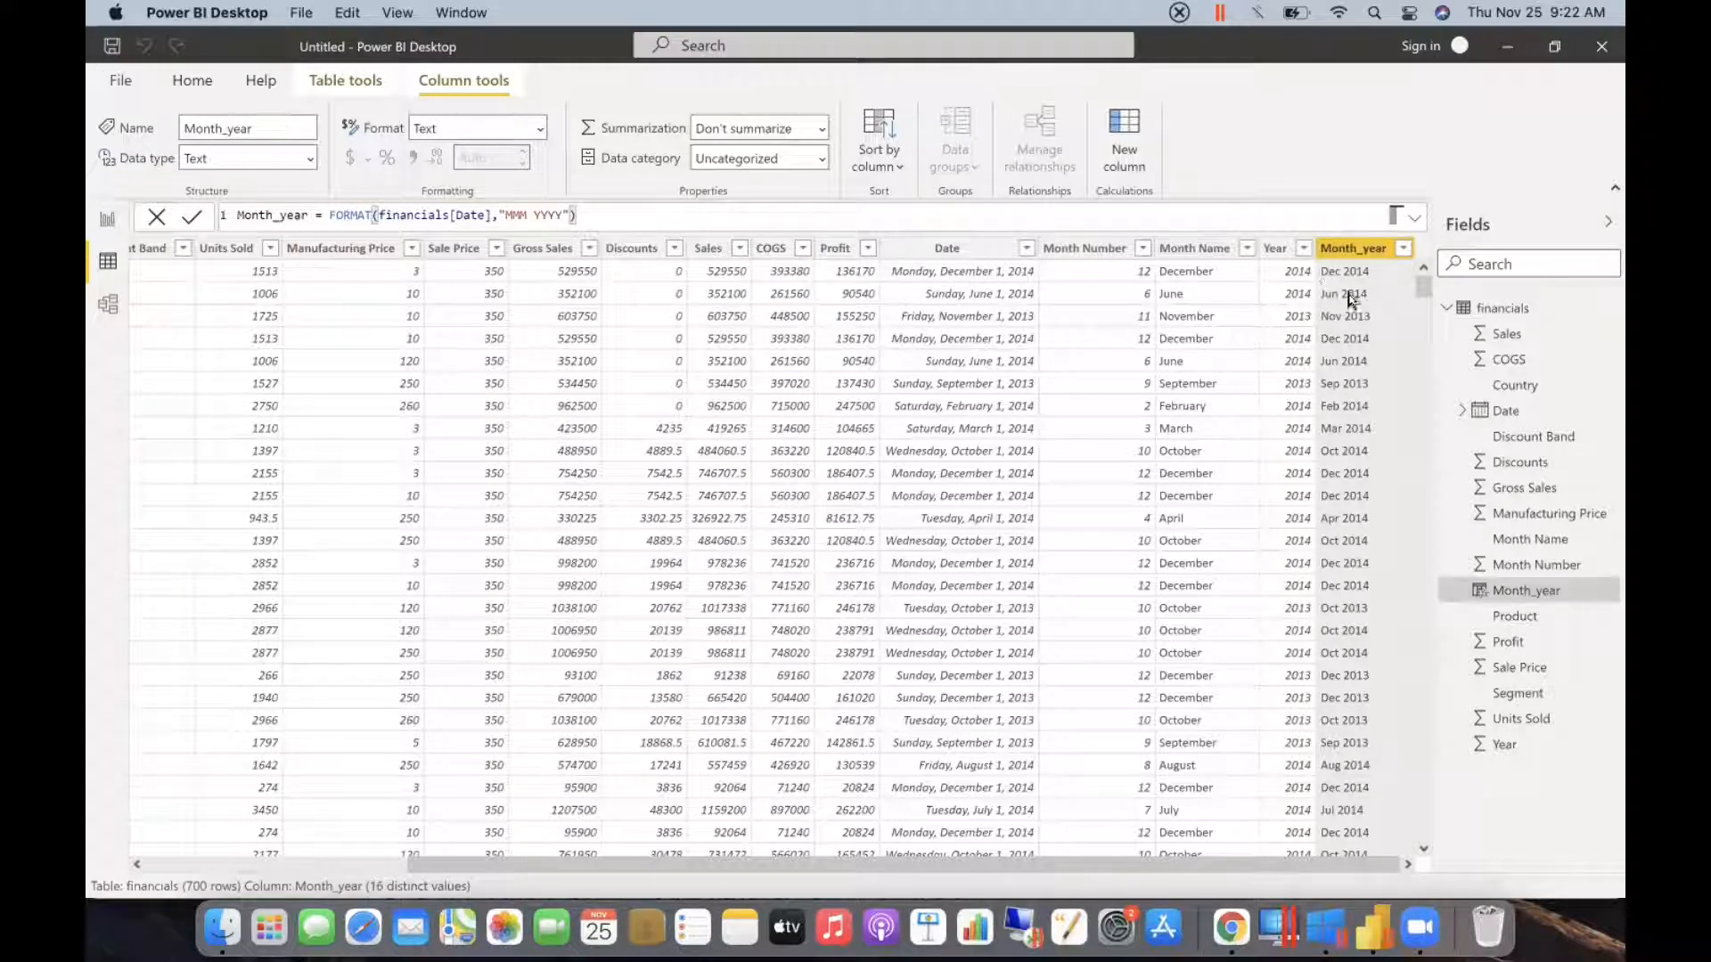
- Set the Month_year text column to sort by the Date column
{"action": "left_click", "coordinate": [233, 157]}
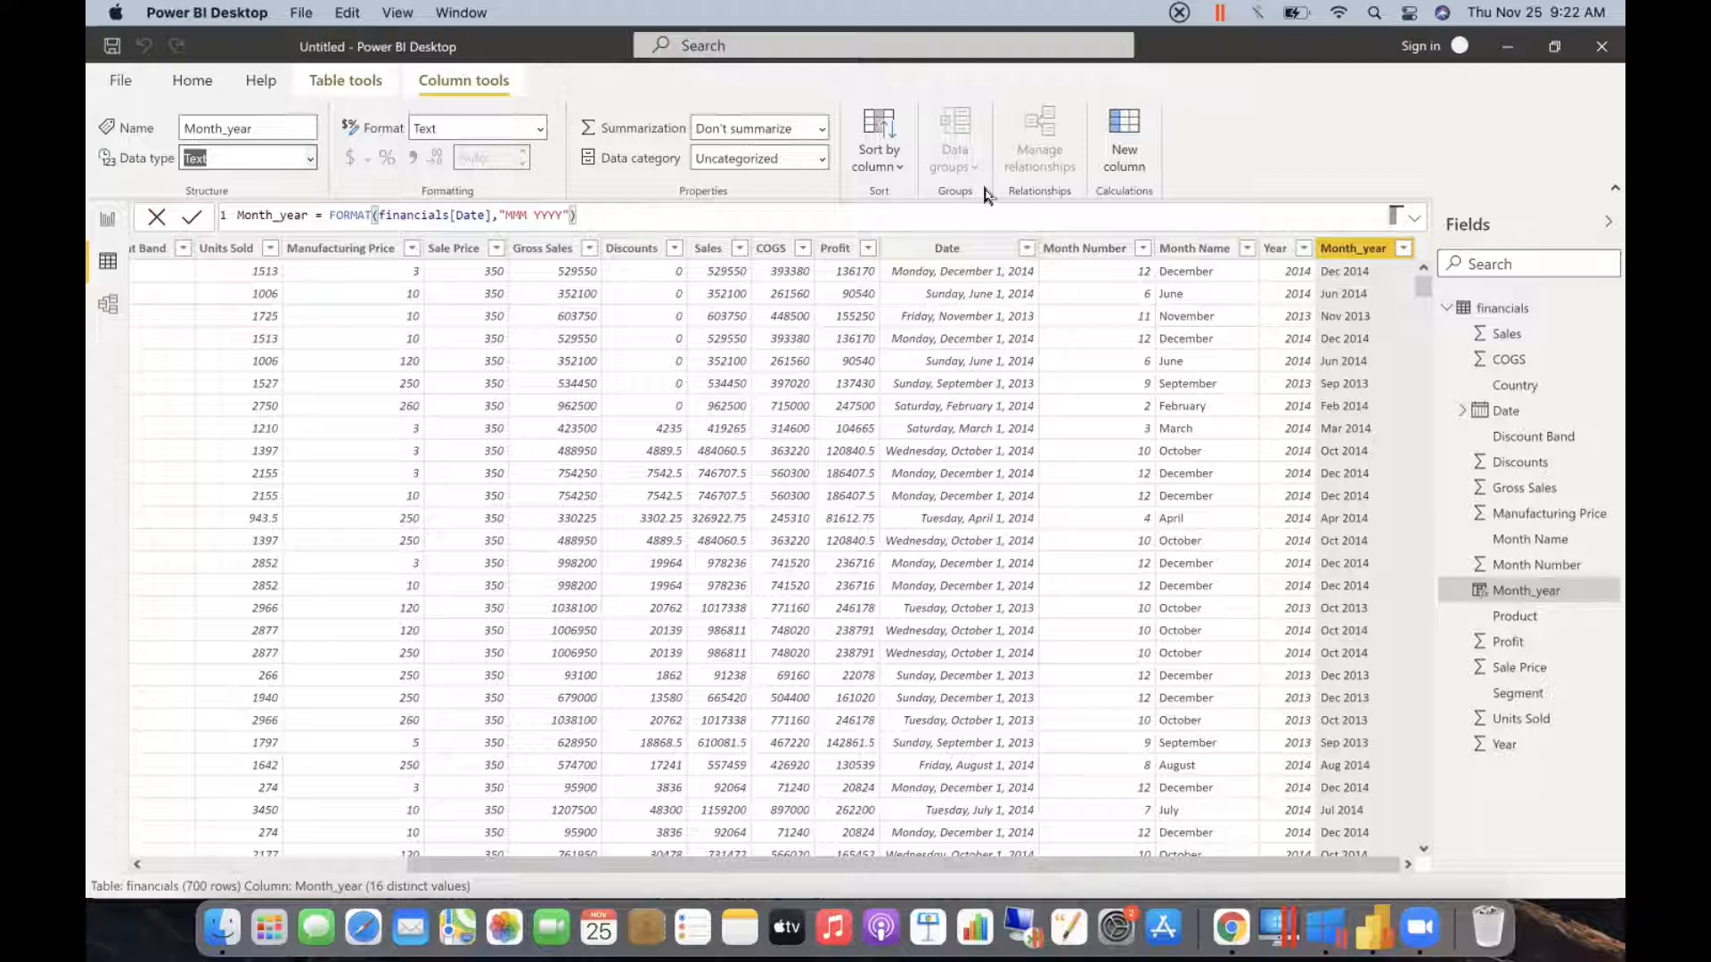
{"action": "left_click", "coordinate": [881, 160]}
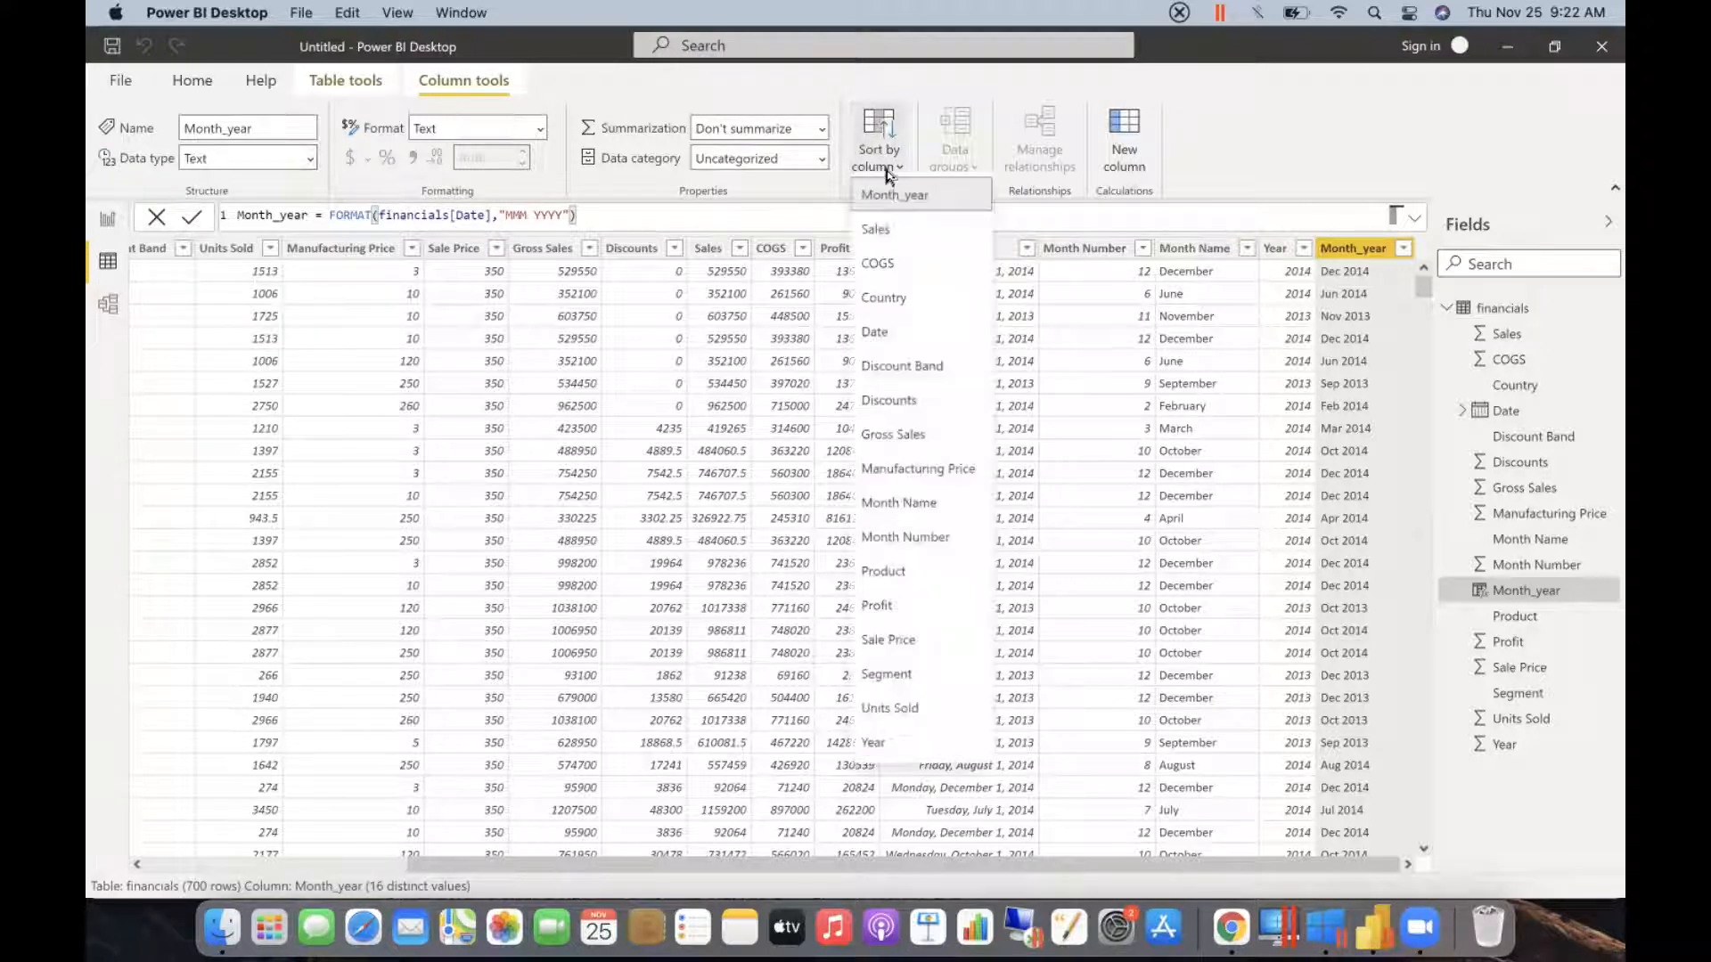
{"action": "left_click", "coordinate": [908, 340]}
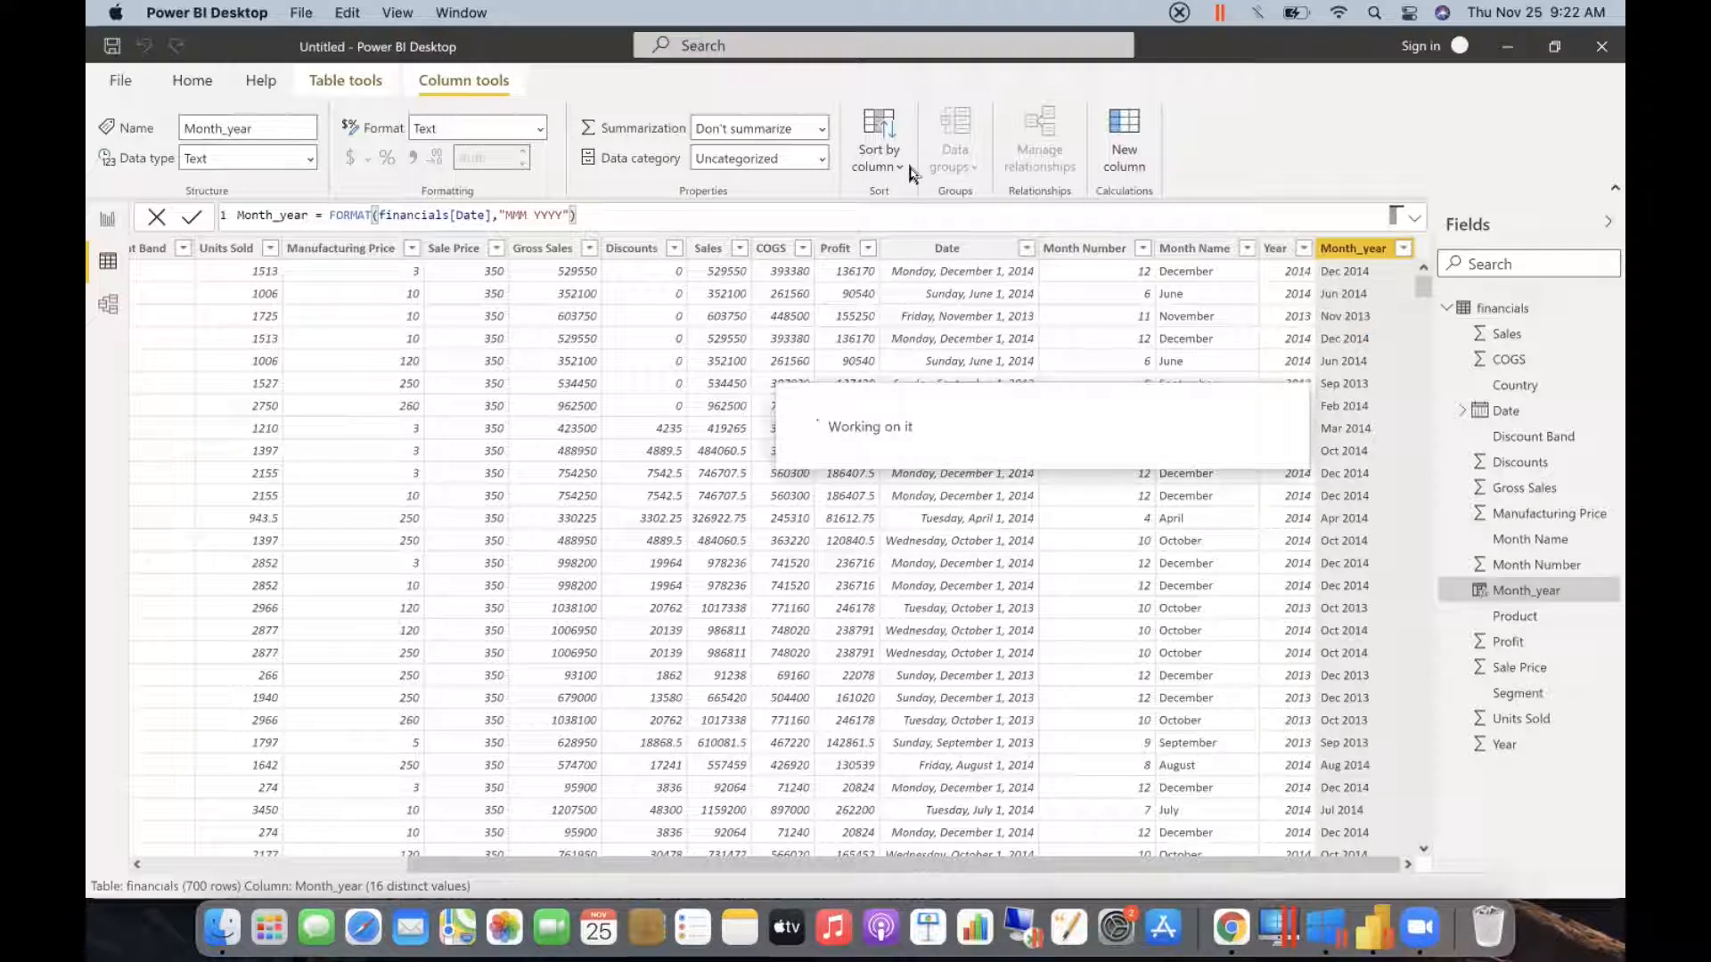
- Add a ribbon chart to the report page and stretch it across the upper part of the canvas
{"action": "left_click", "coordinate": [106, 221]}
{"action": "left_click", "coordinate": [1233, 329]}
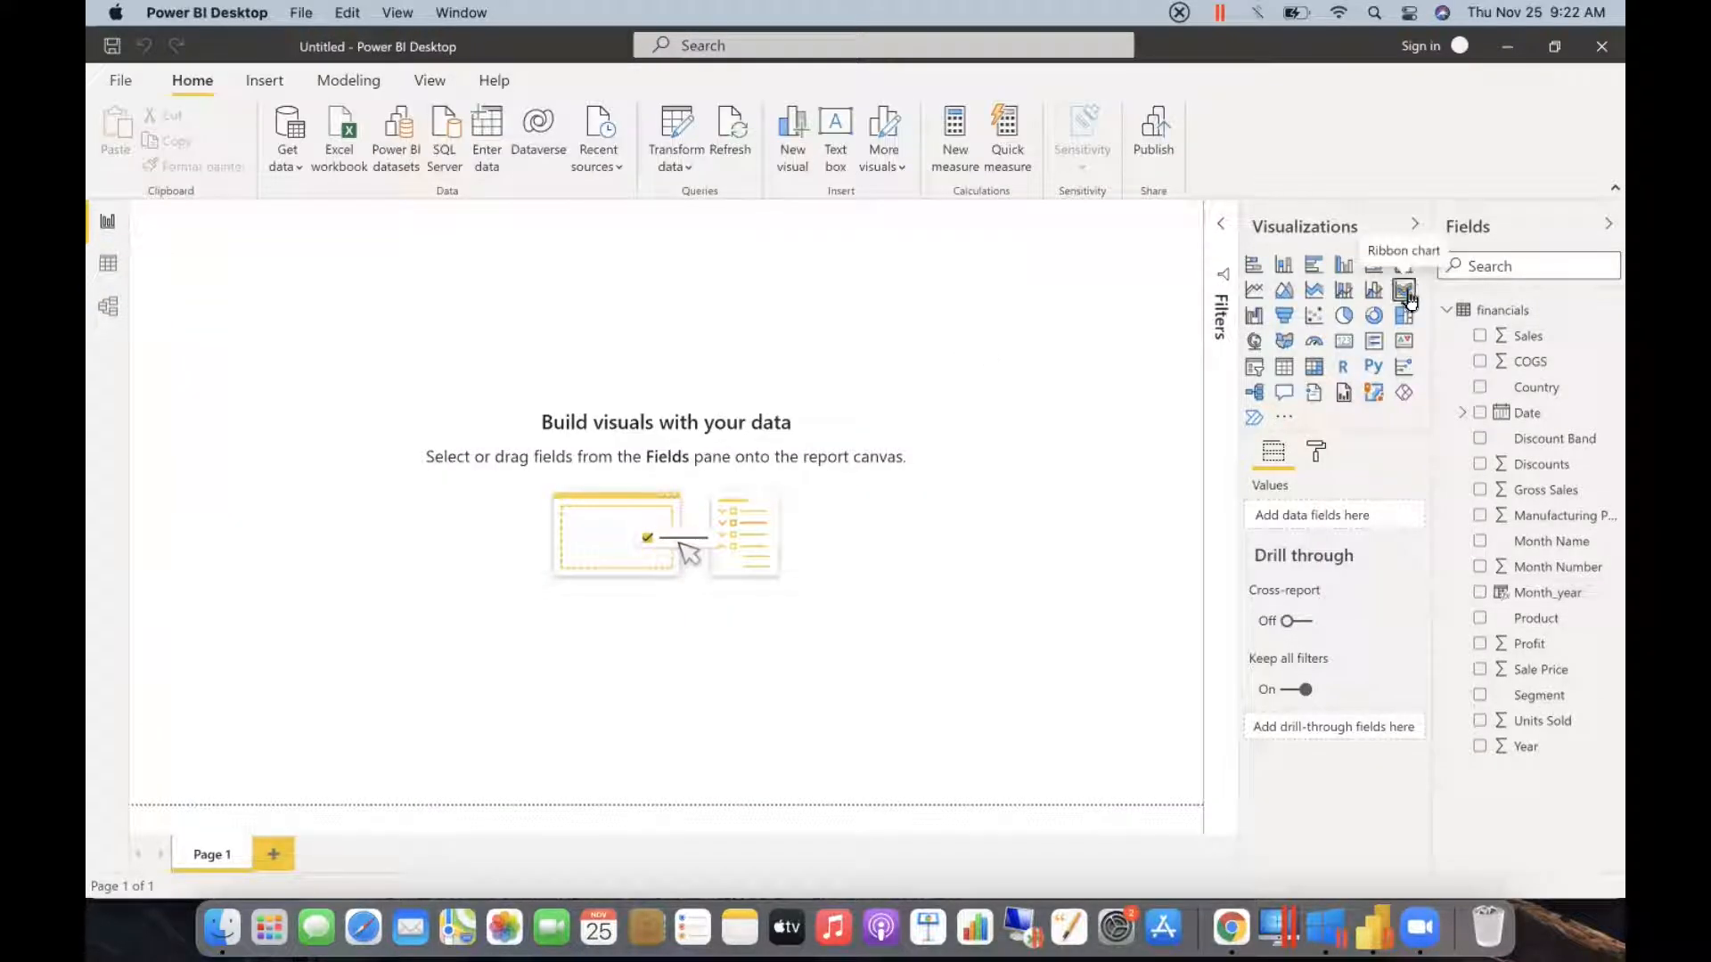
{"action": "left_click", "coordinate": [1404, 290]}
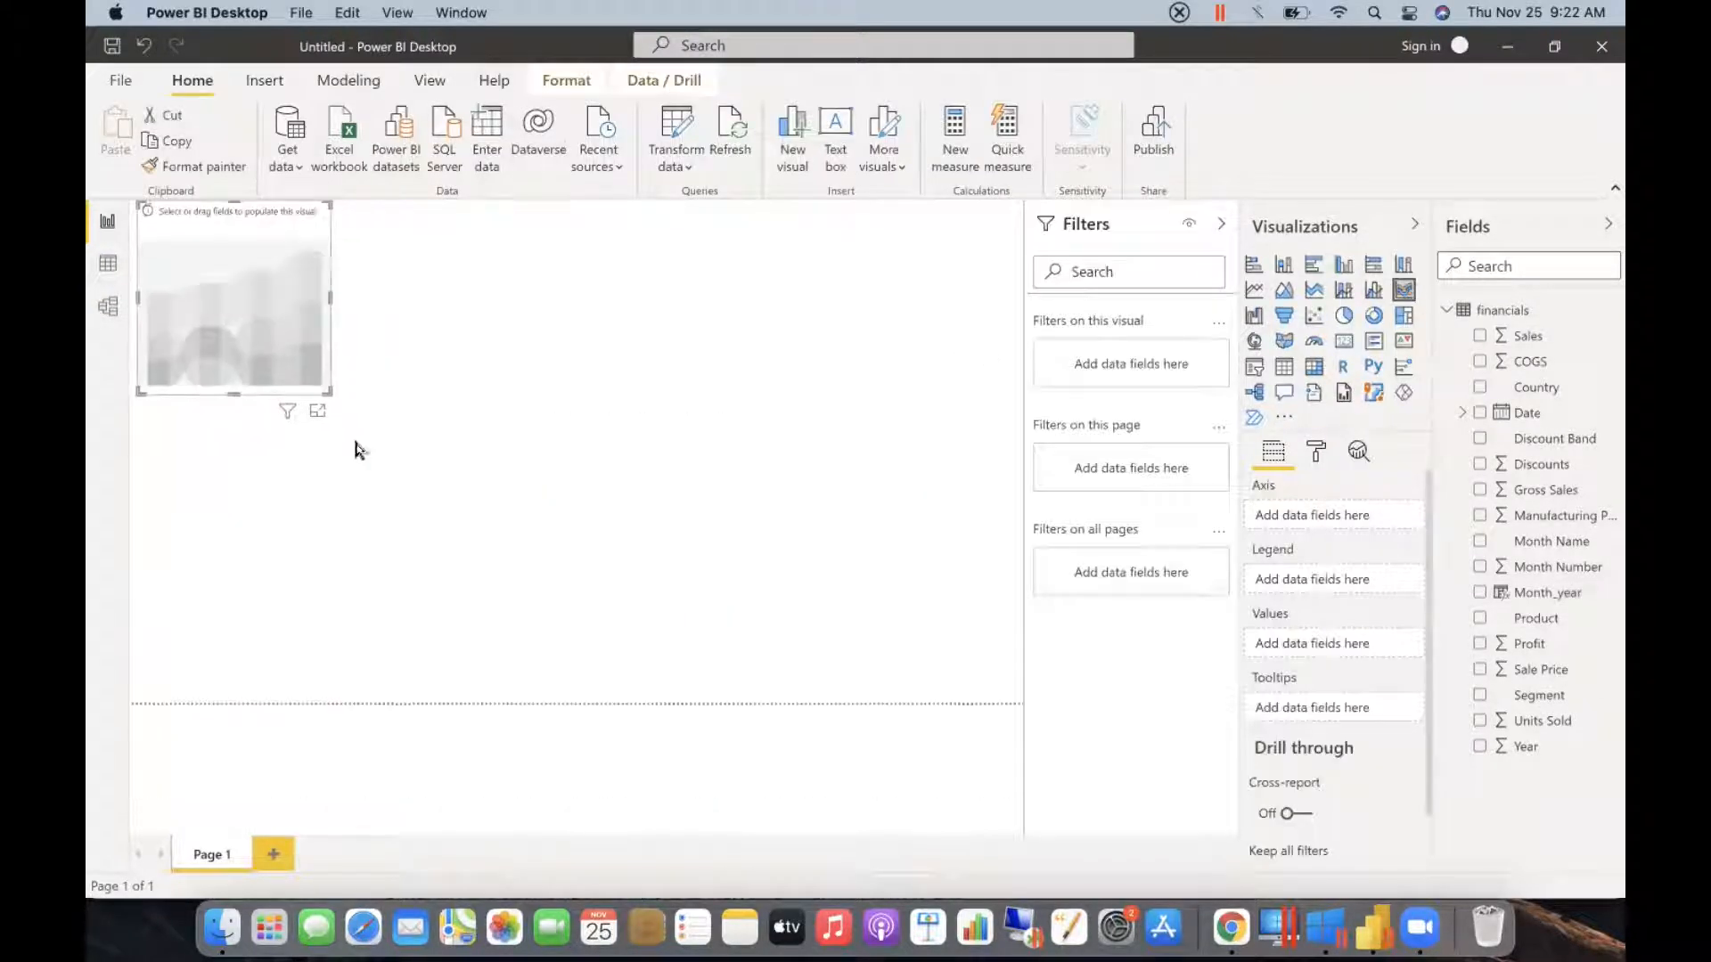
{"action": "left_click_drag", "start_coordinate": [302, 393], "coordinate": [905, 374]}
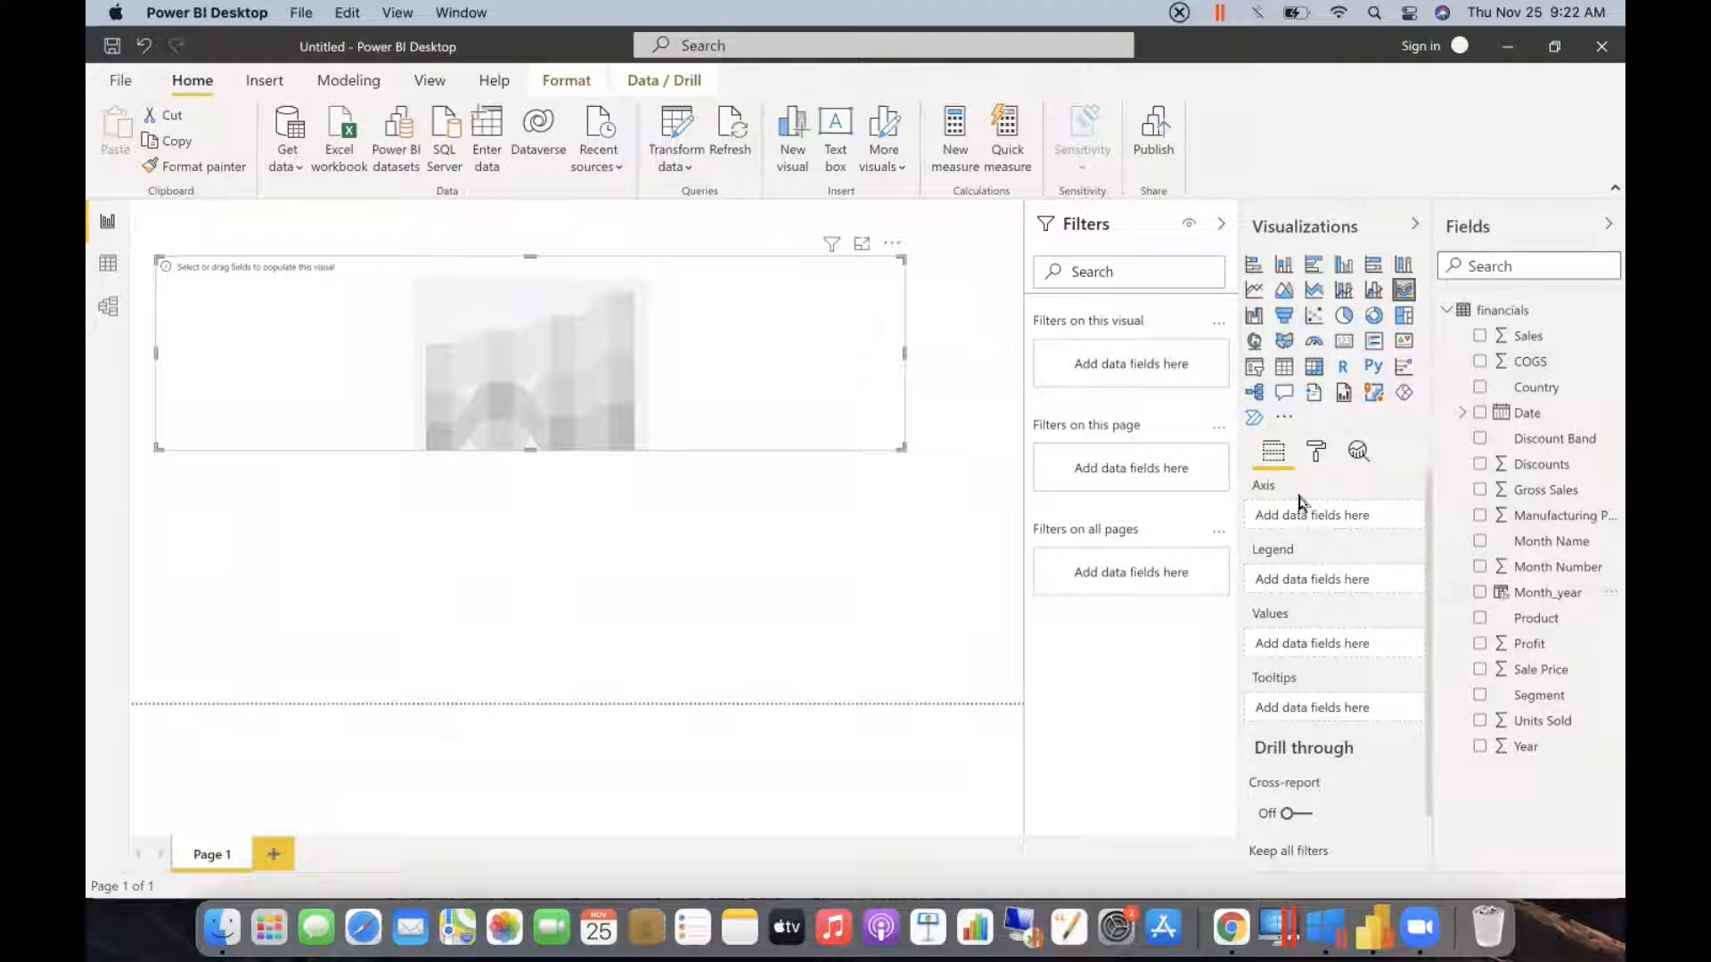
- Assign Month_year to the ribbon chart's axis, Sales to its values and Country to its legend
{"action": "left_click_drag", "start_coordinate": [1530, 604], "coordinate": [1300, 515]}
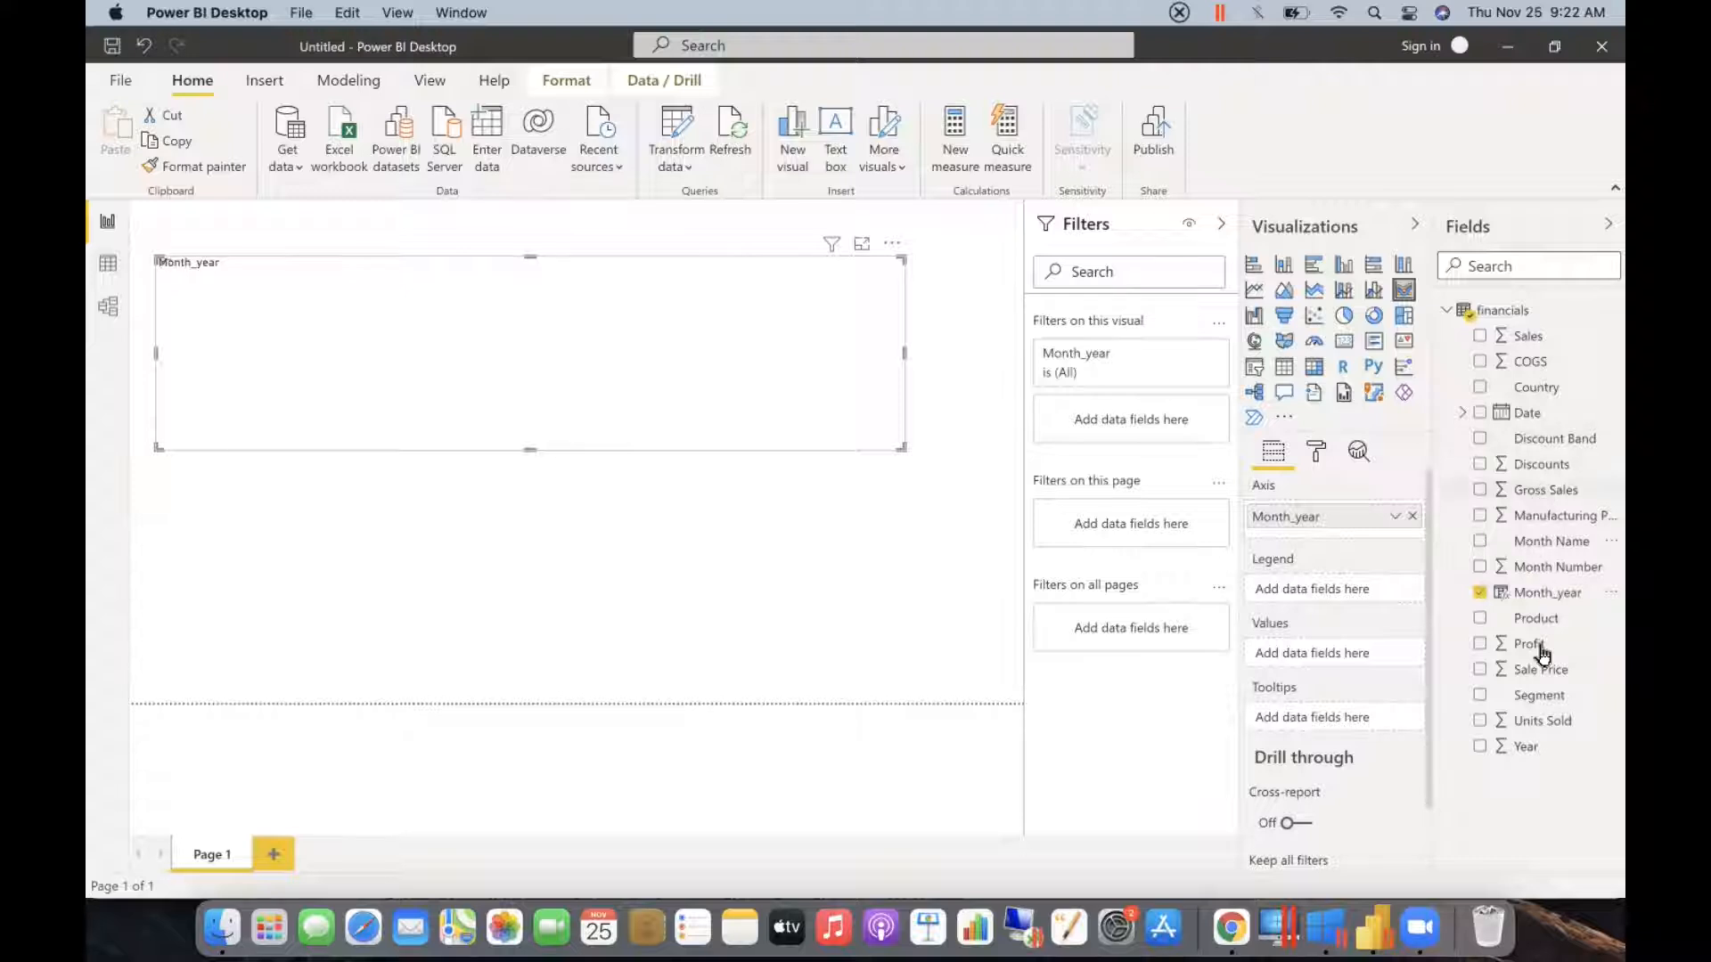
{"action": "left_click_drag", "start_coordinate": [1515, 339], "coordinate": [1297, 654]}
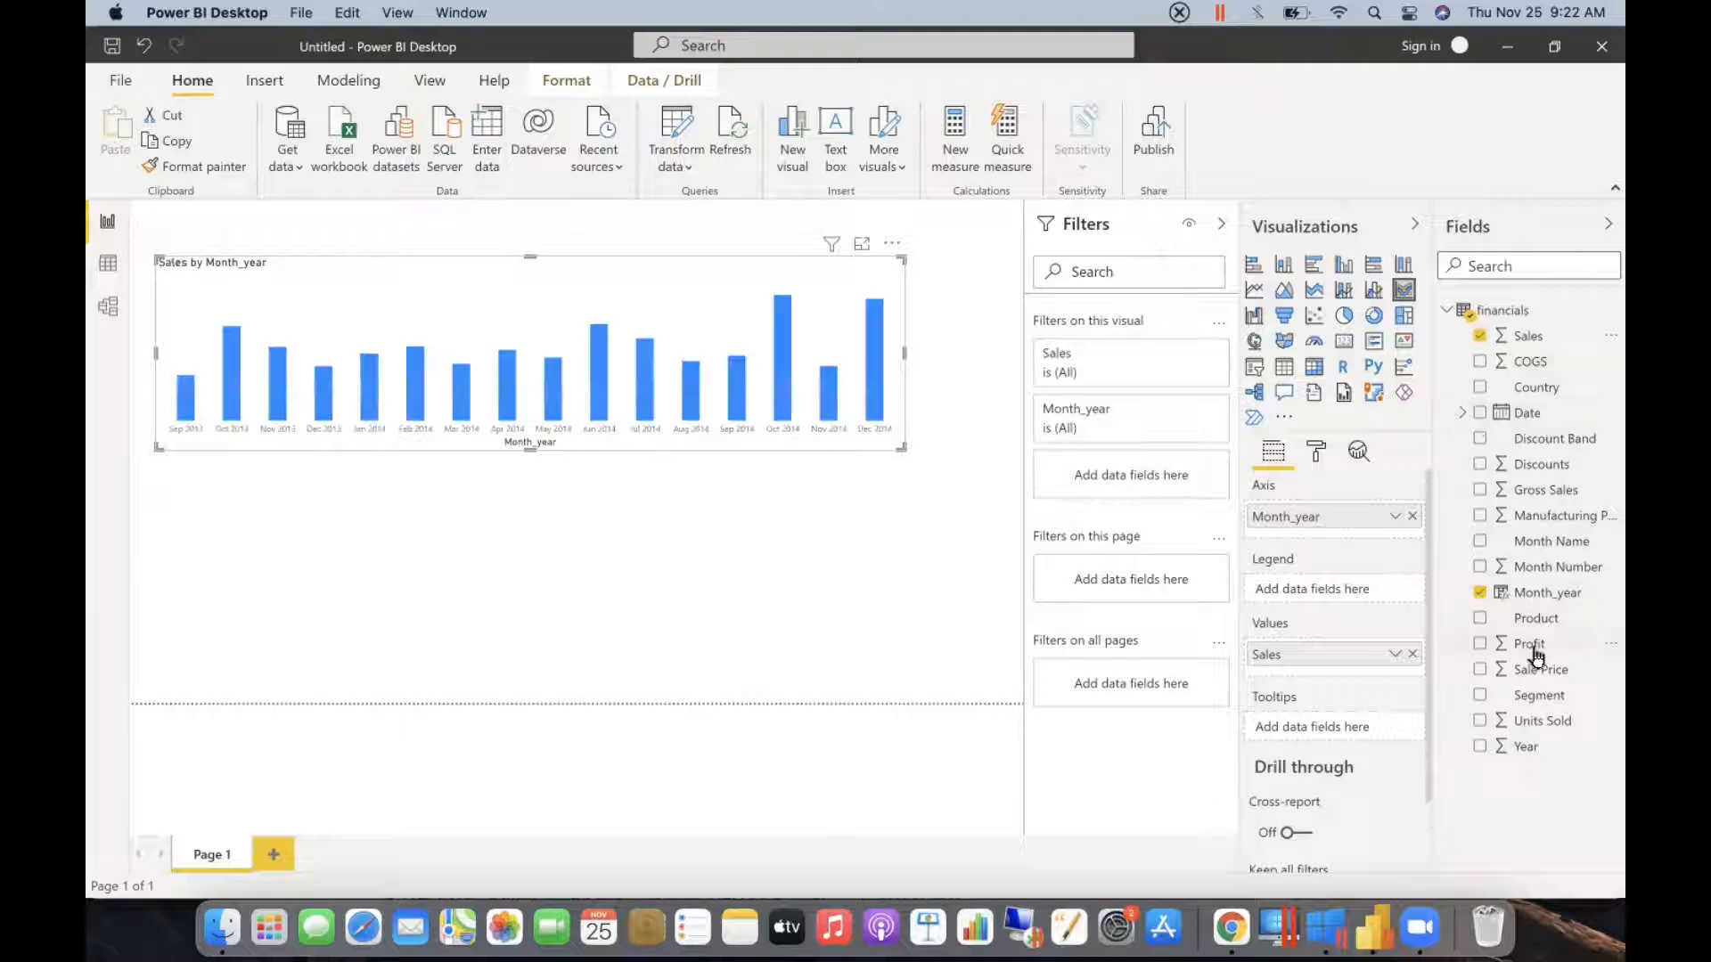
{"action": "left_click_drag", "start_coordinate": [1534, 387], "coordinate": [1299, 590]}
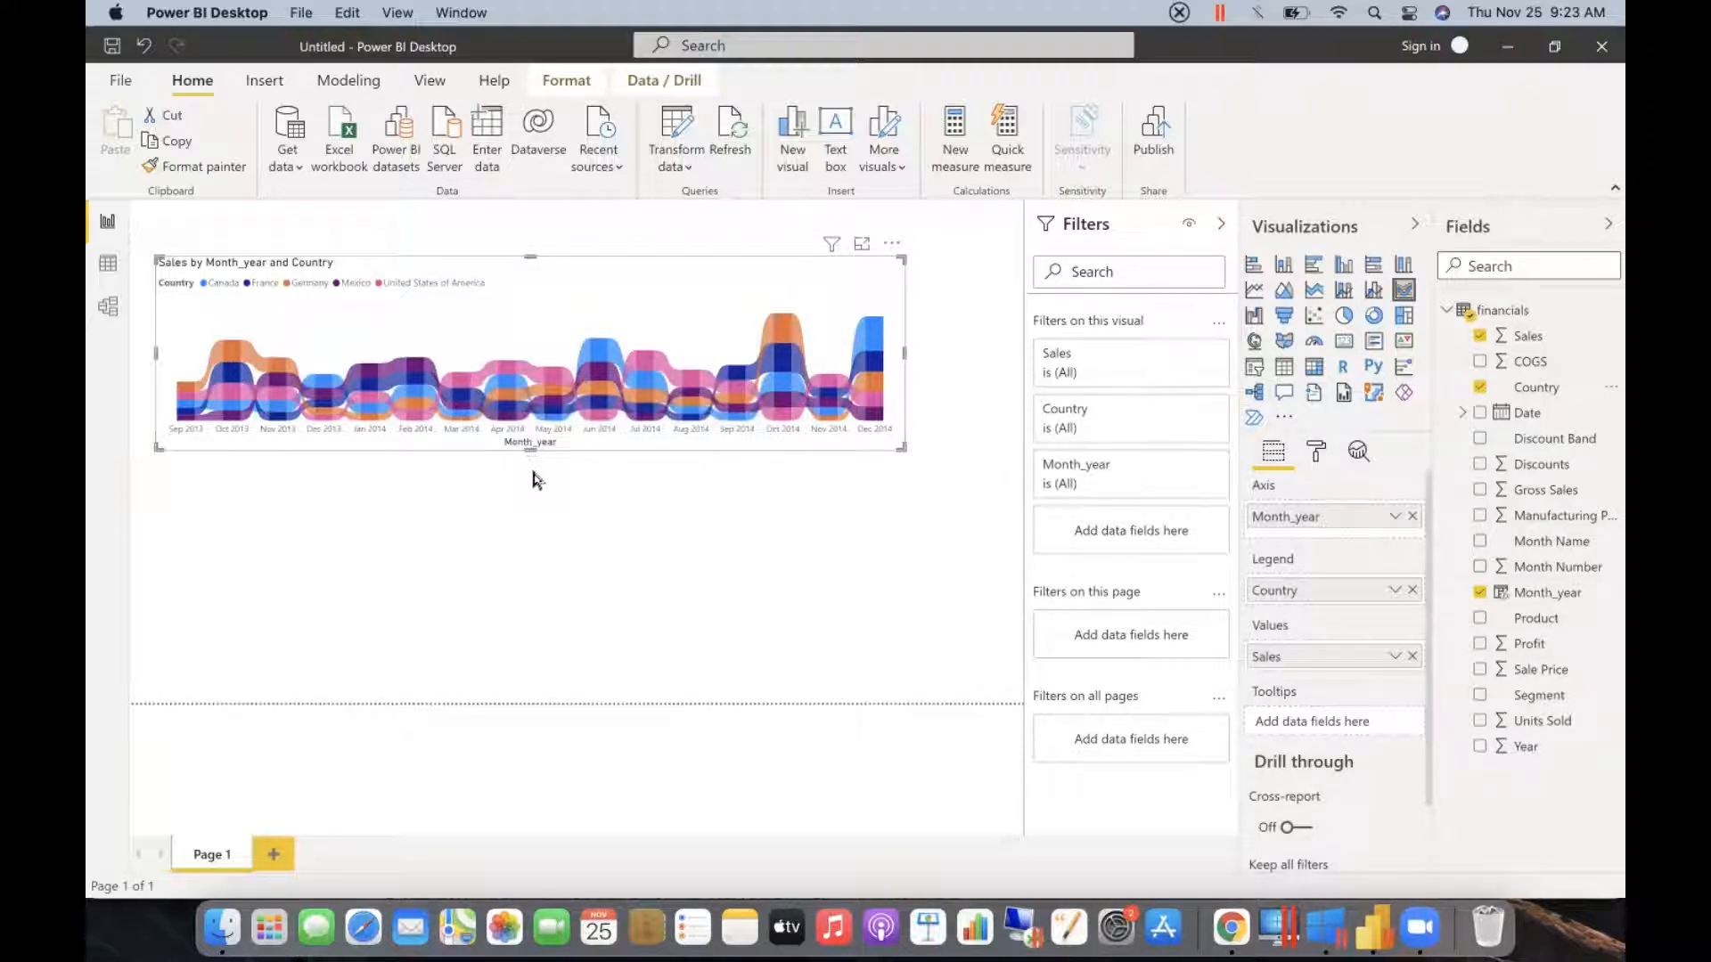
- Enlarge the ribbon chart slightly in height and widen it to the right edge of the page
{"action": "left_click_drag", "start_coordinate": [533, 479], "coordinate": [538, 489]}
{"action": "left_click_drag", "start_coordinate": [903, 378], "coordinate": [1013, 381]}
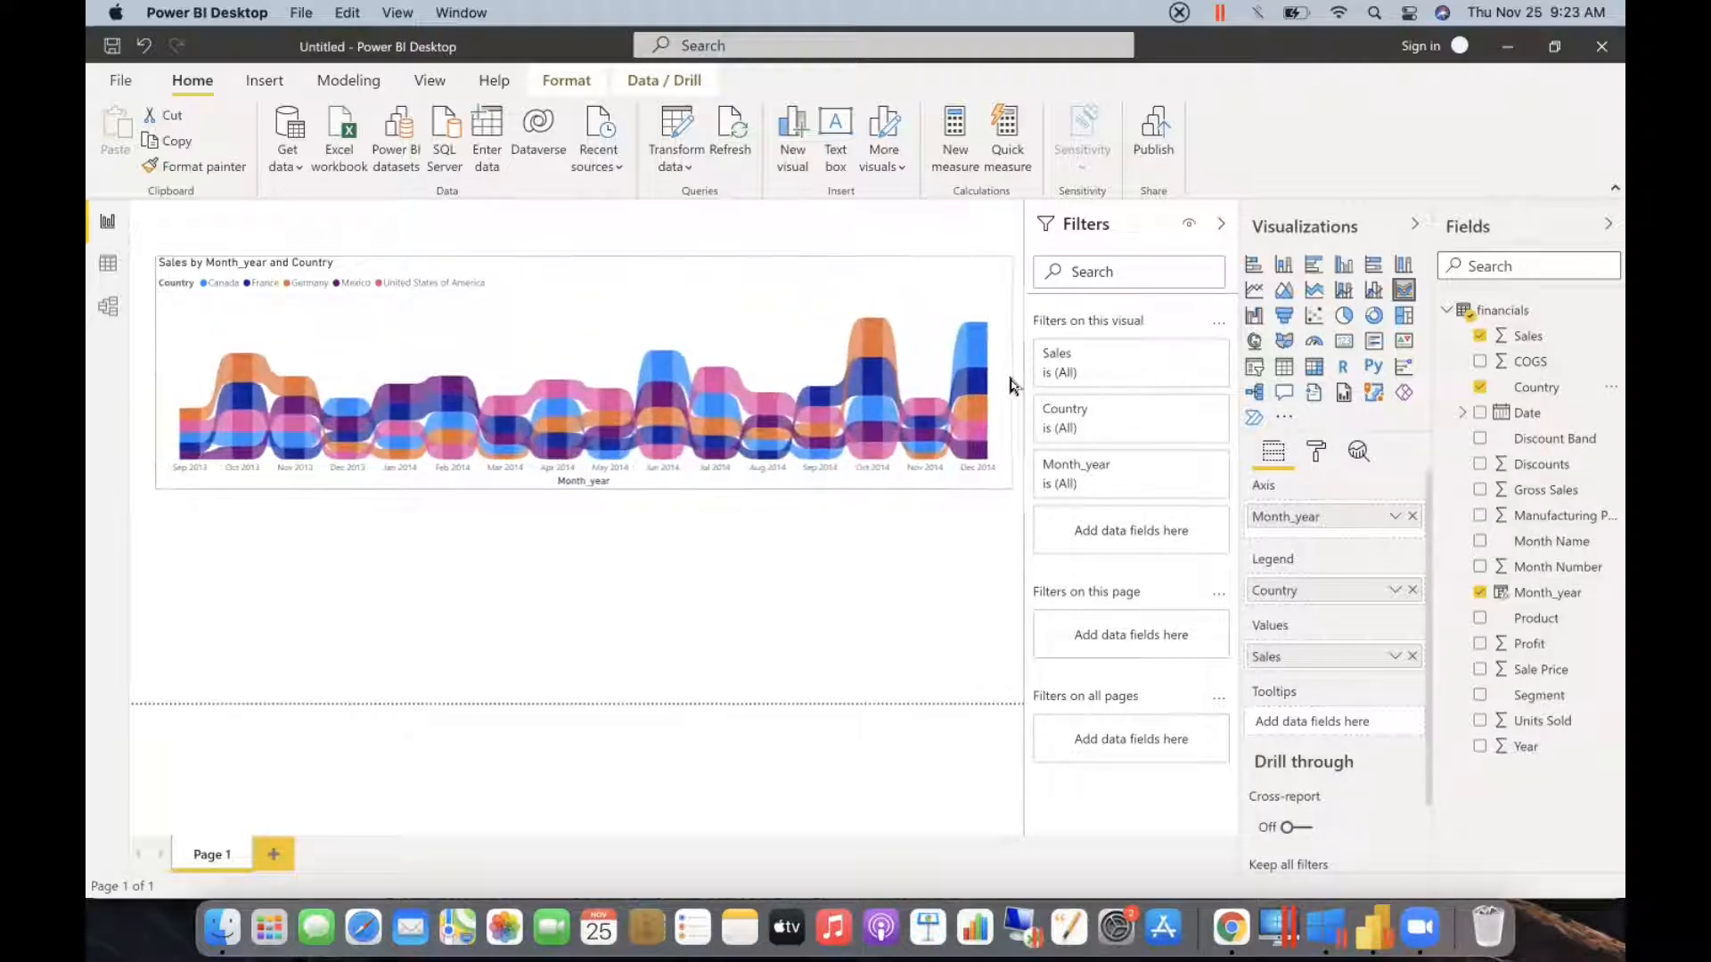
{"action": "left_click", "coordinate": [155, 377]}
{"action": "left_click", "coordinate": [153, 375]}
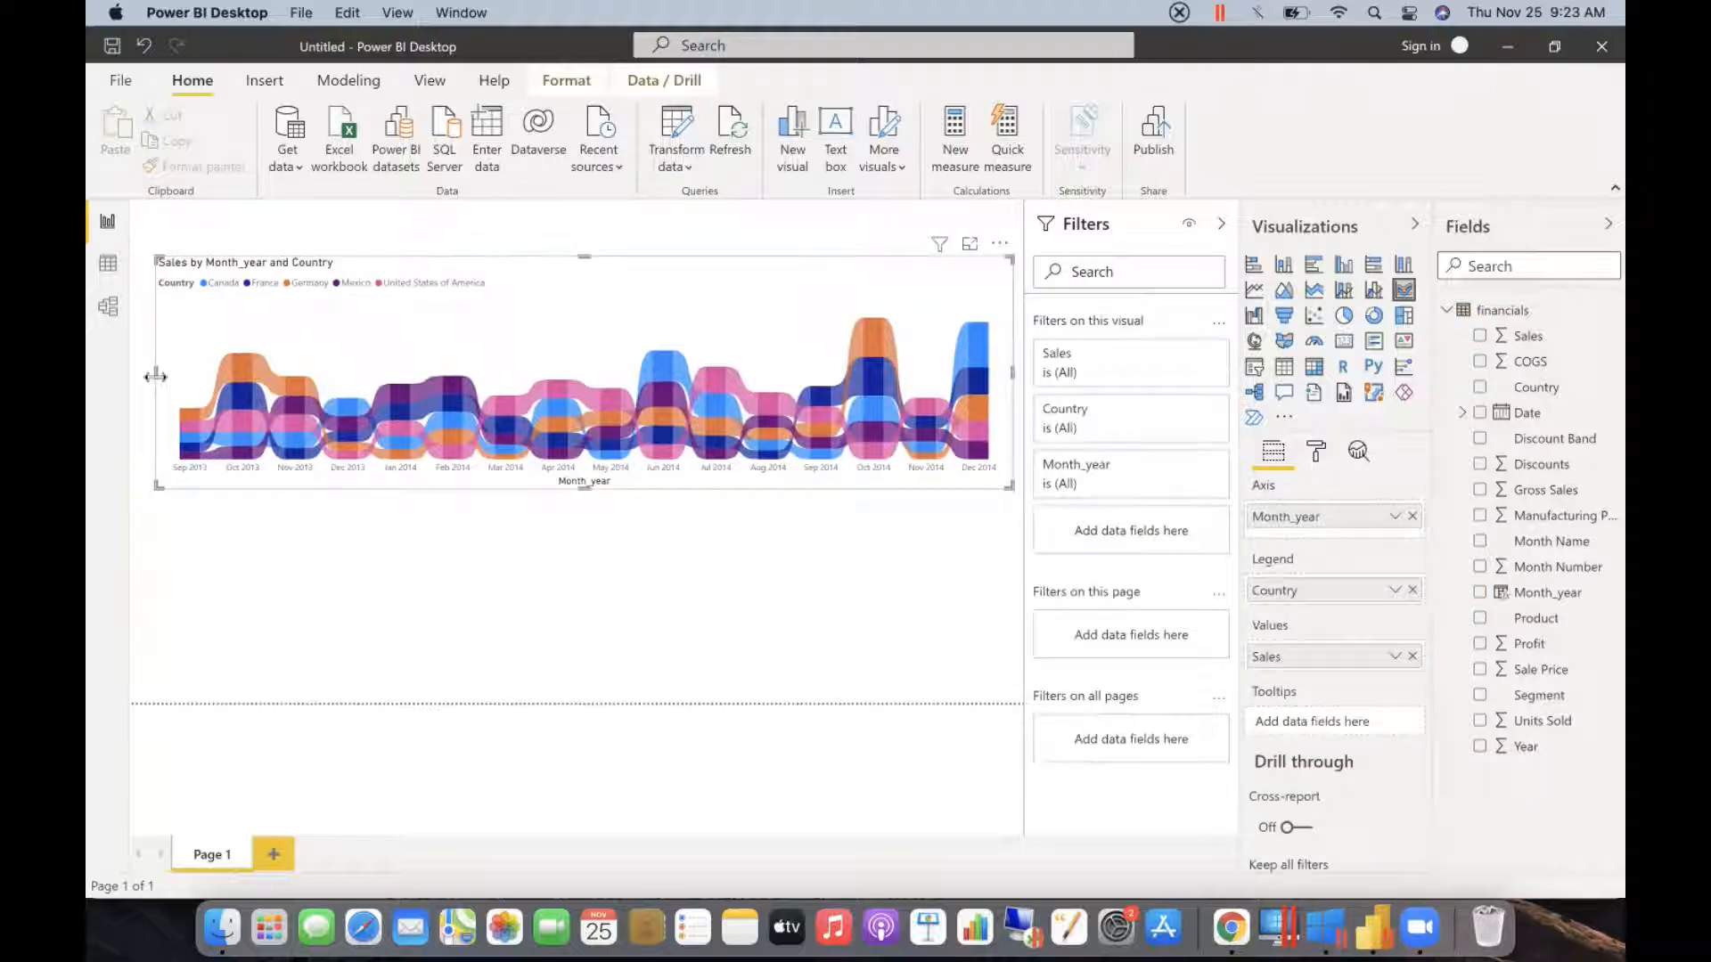
- Stretch the ribbon chart to the page's left edge and set its ribbon spacing to 5
{"action": "left_click_drag", "start_coordinate": [156, 375], "coordinate": [133, 381]}
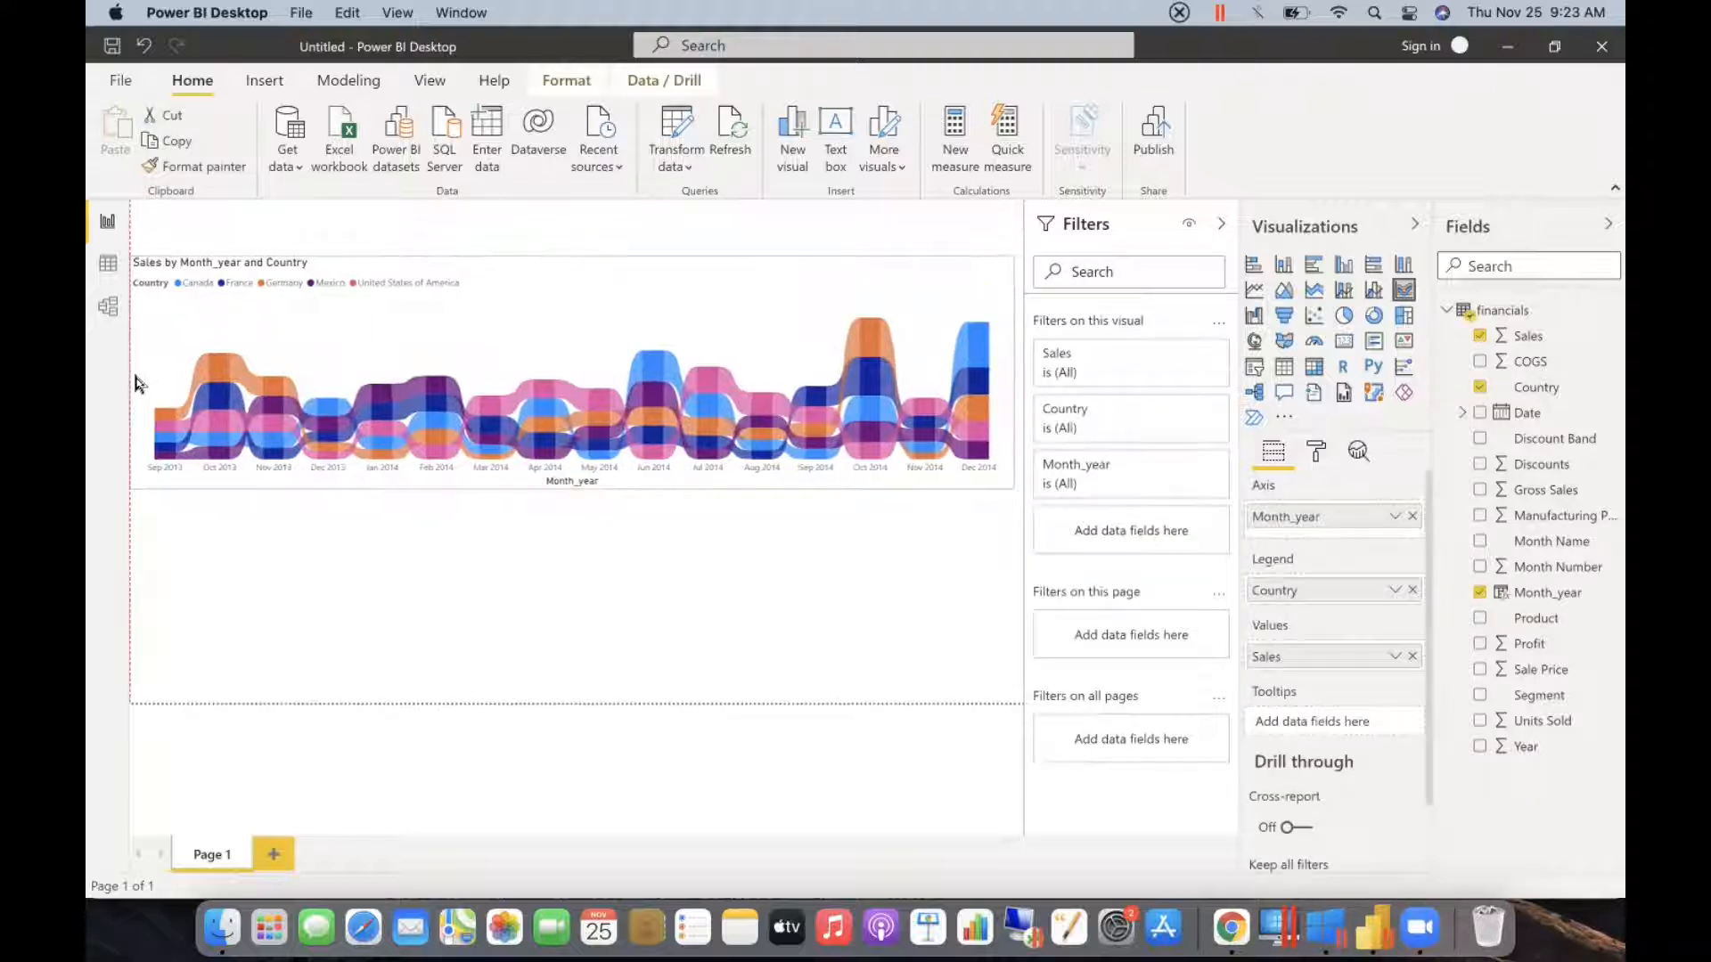
{"action": "left_click", "coordinate": [1314, 456]}
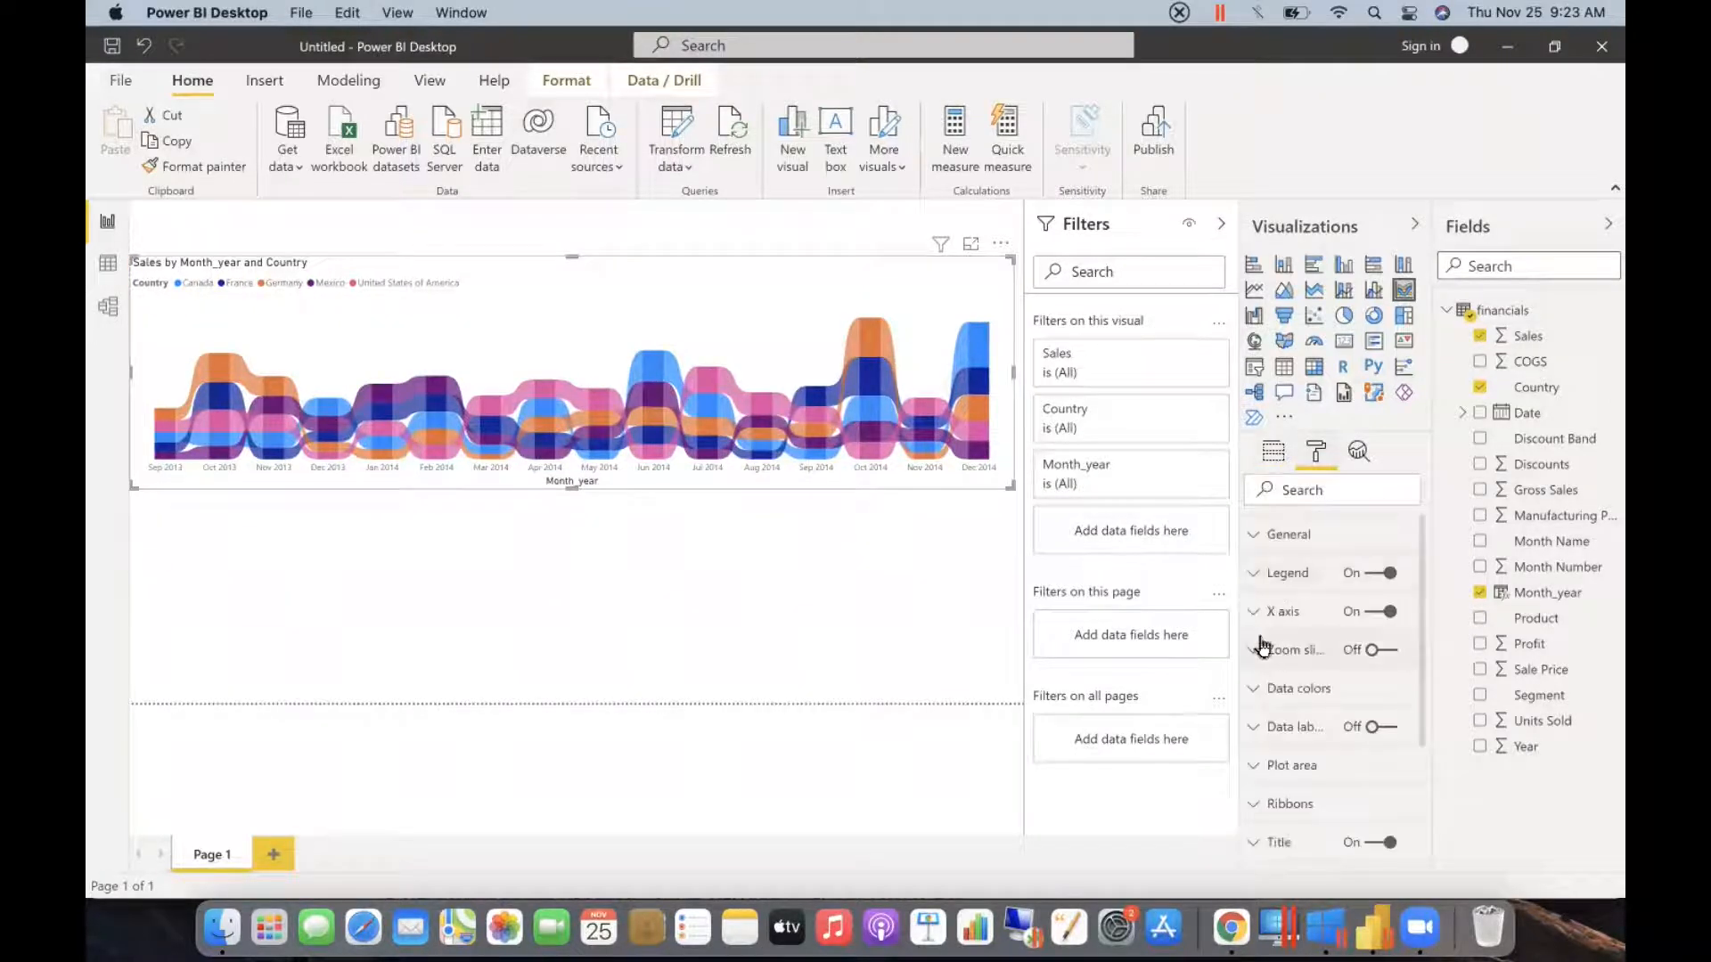
{"action": "scroll", "coordinate": [1262, 648], "scroll_direction": "down", "scroll_amount": 3}
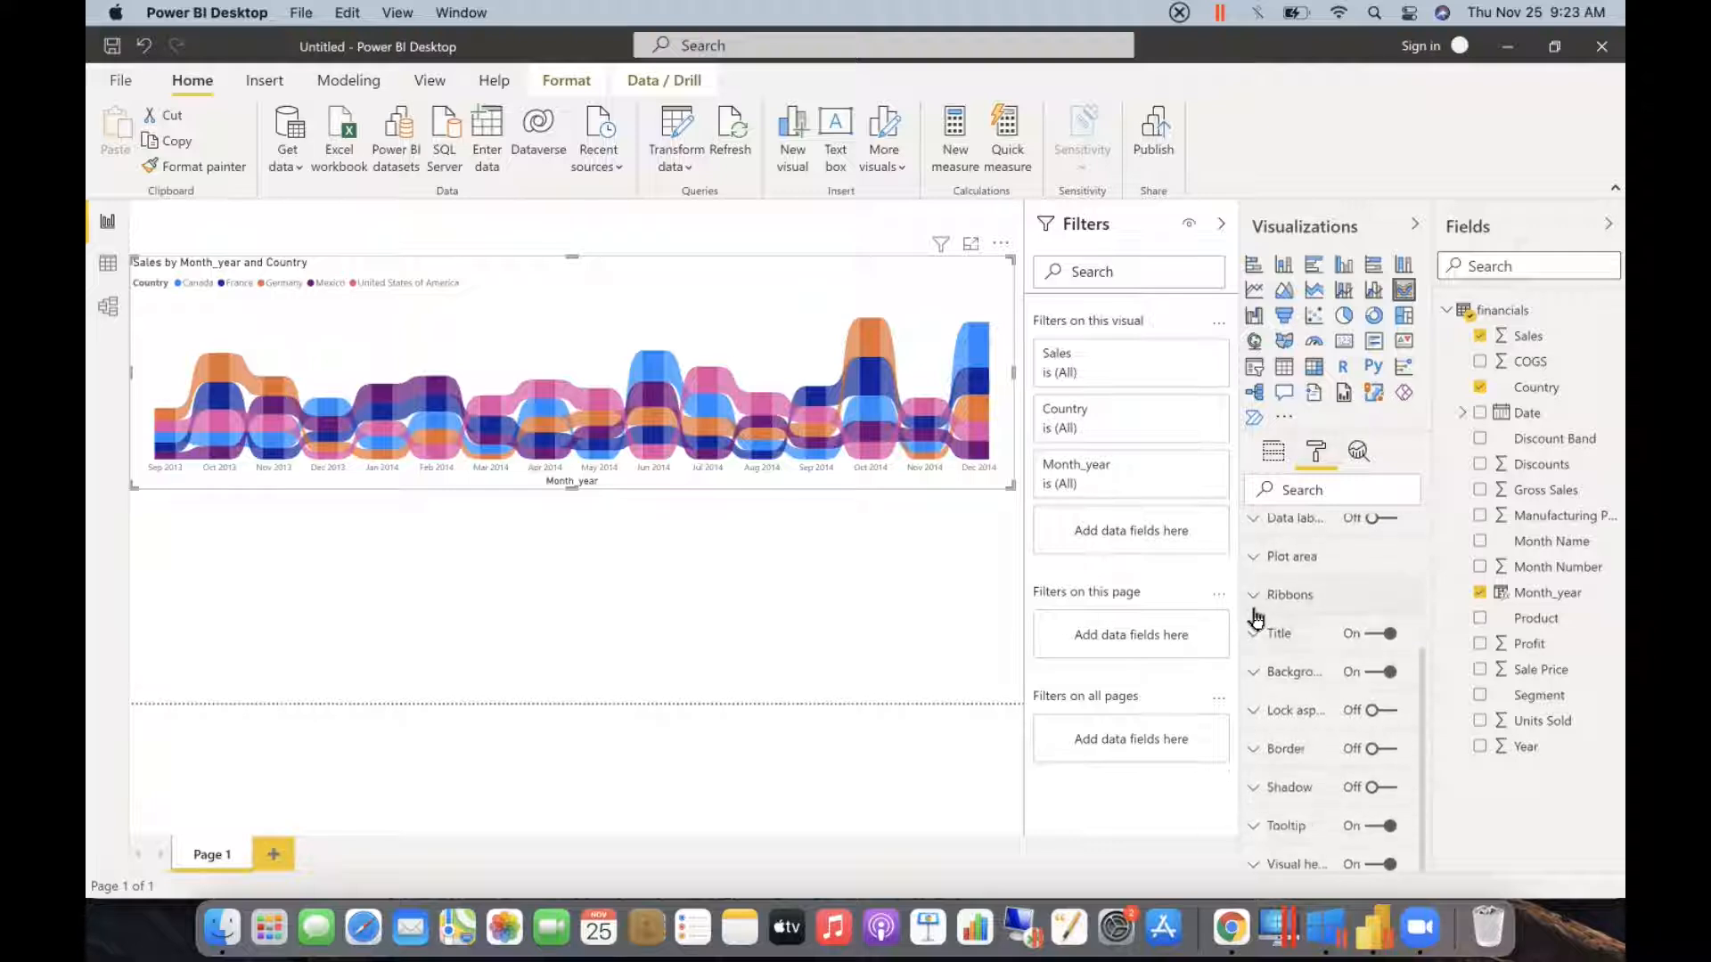
{"action": "left_click", "coordinate": [1255, 606]}
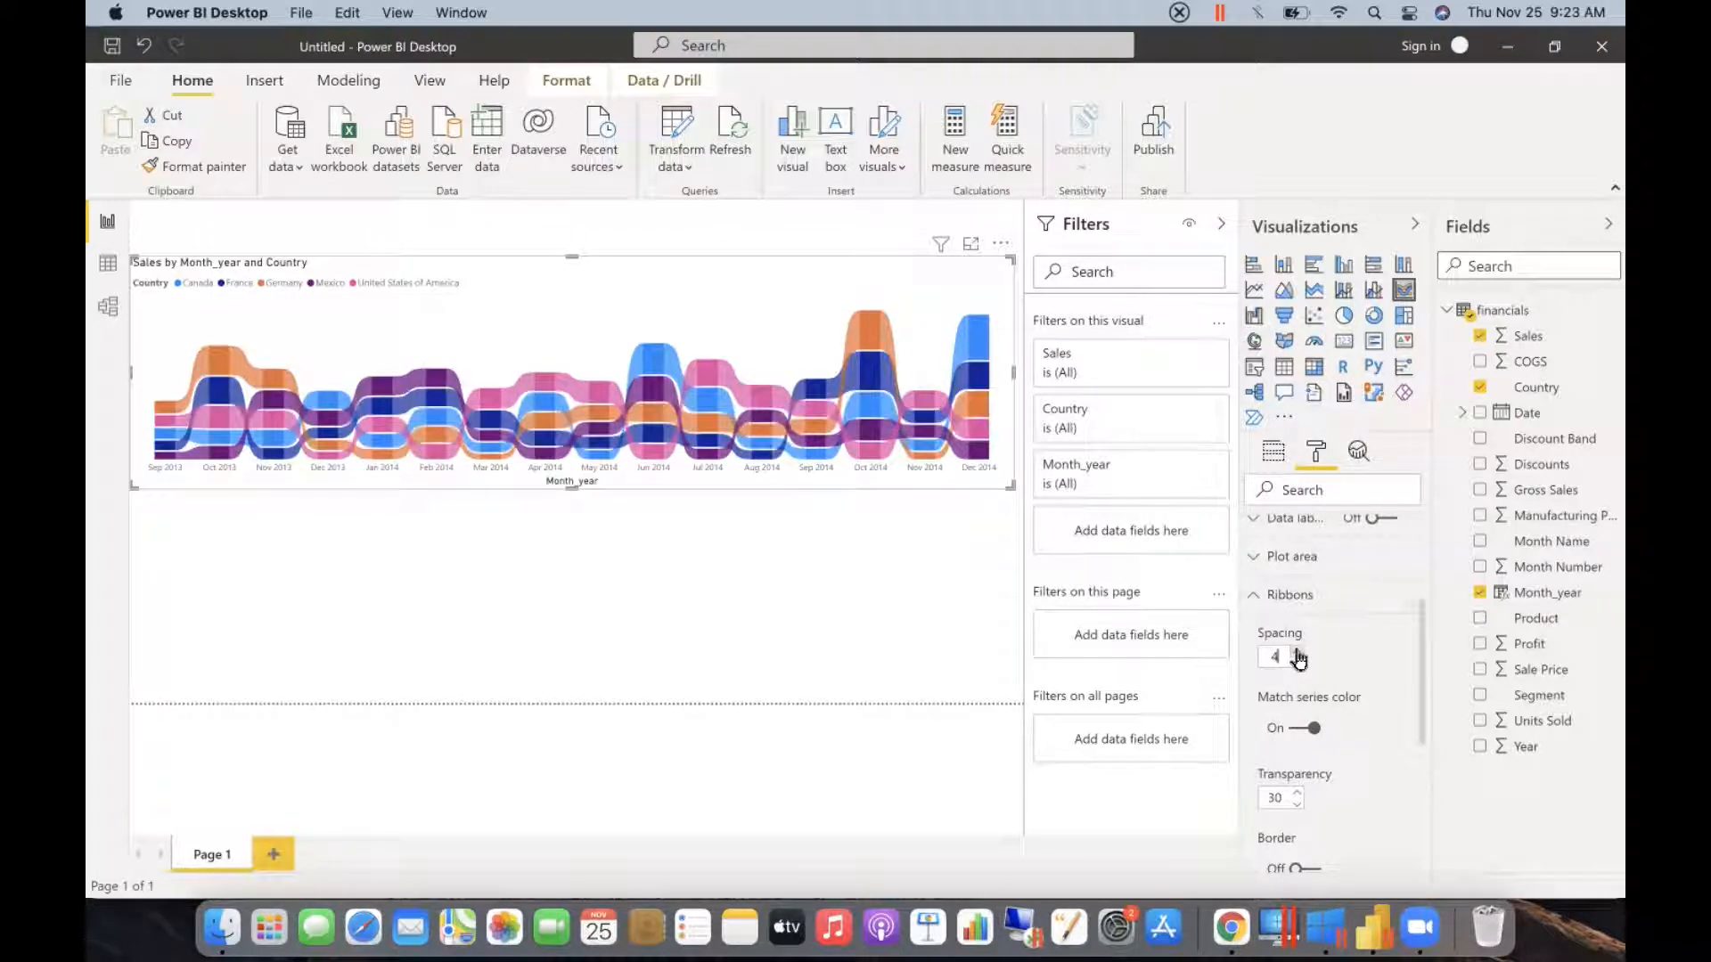
{"action": "left_click", "coordinate": [1298, 653]}
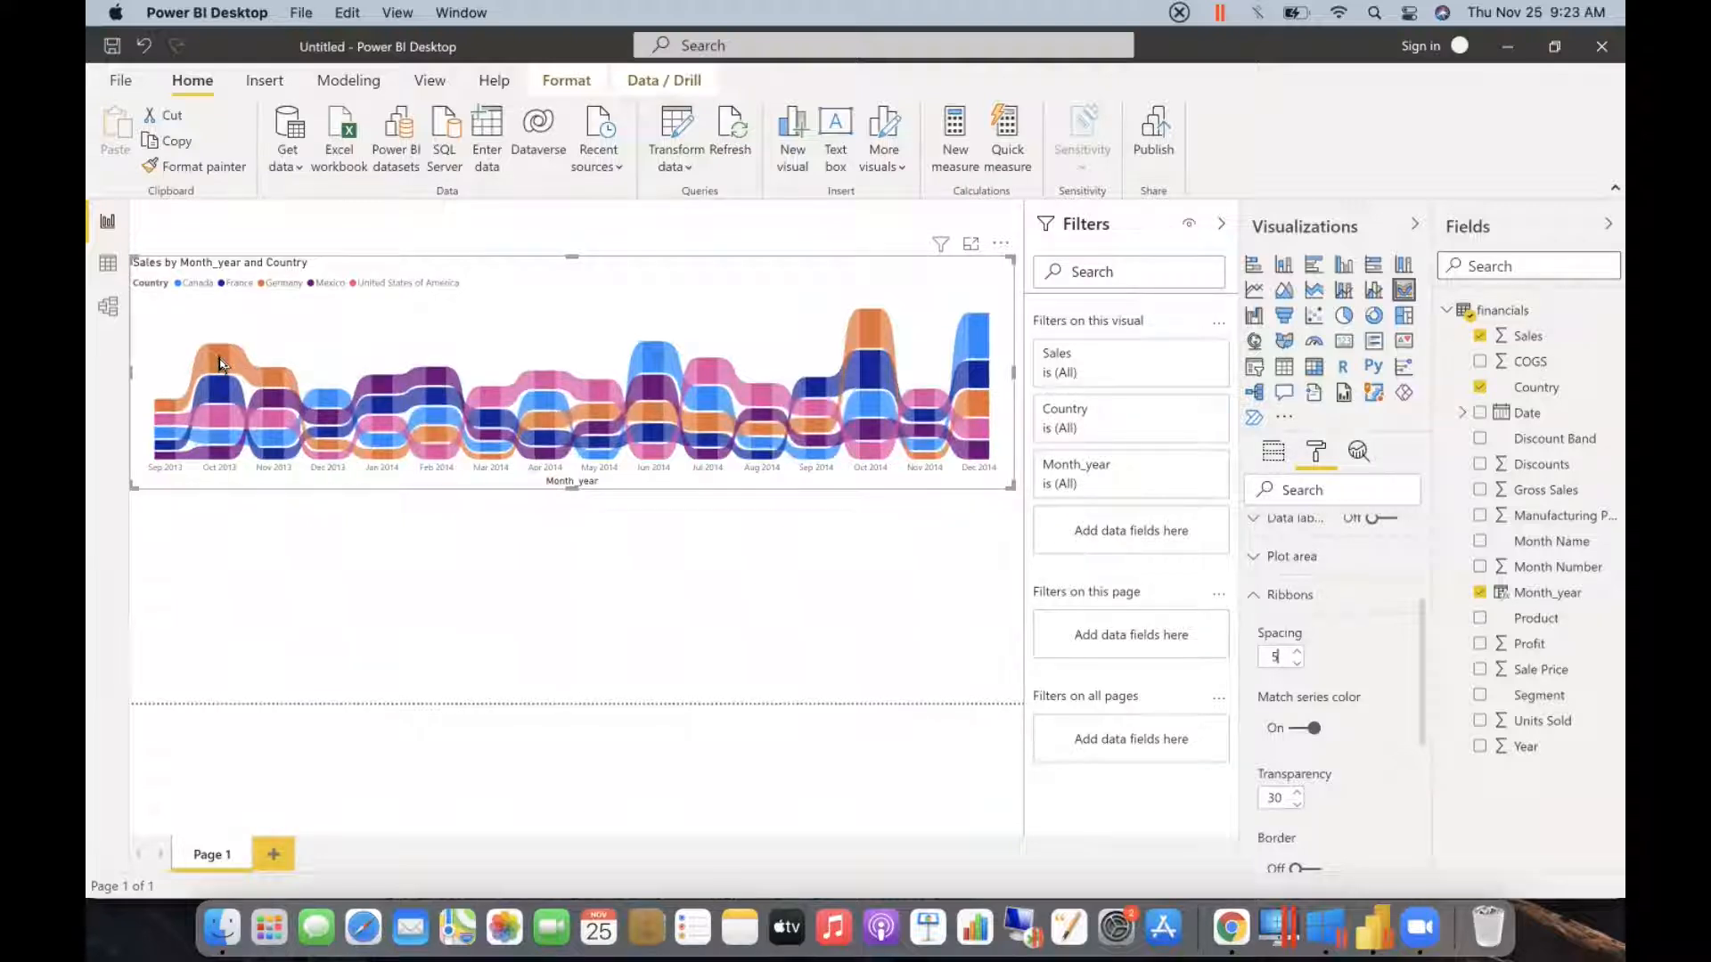
- Move the ribbon chart up to the top of the report page and deselect it
{"action": "mouse_move", "coordinate": [218, 361]}
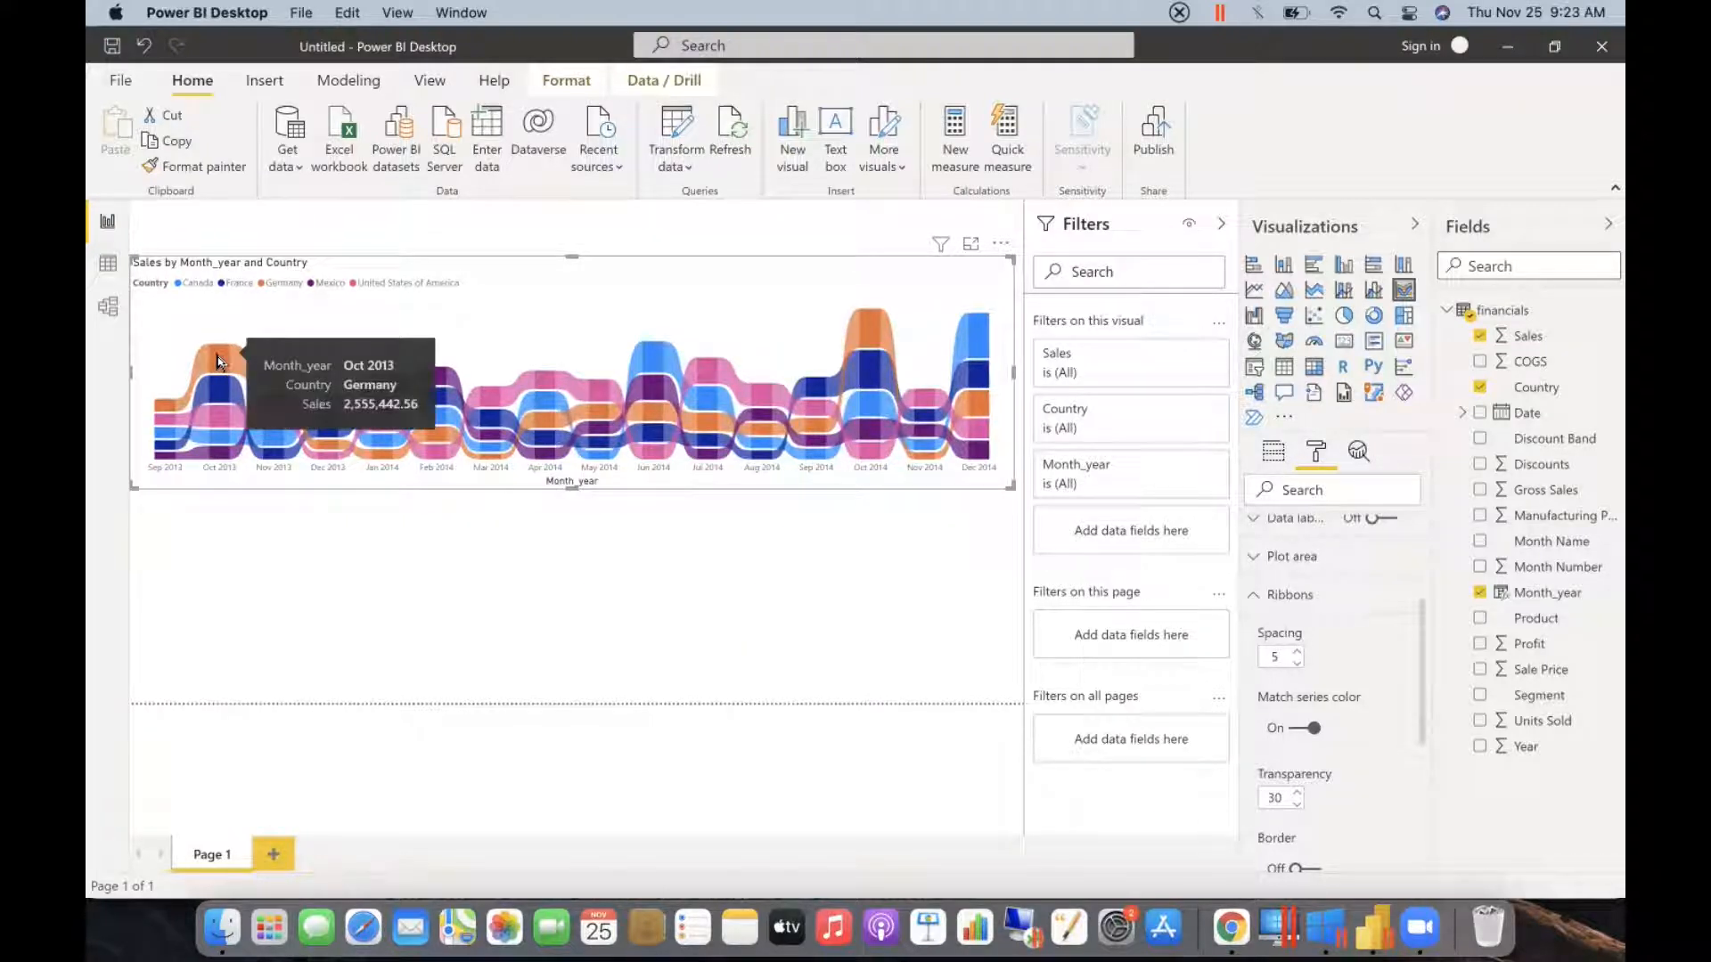
{"action": "mouse_move", "coordinate": [228, 458]}
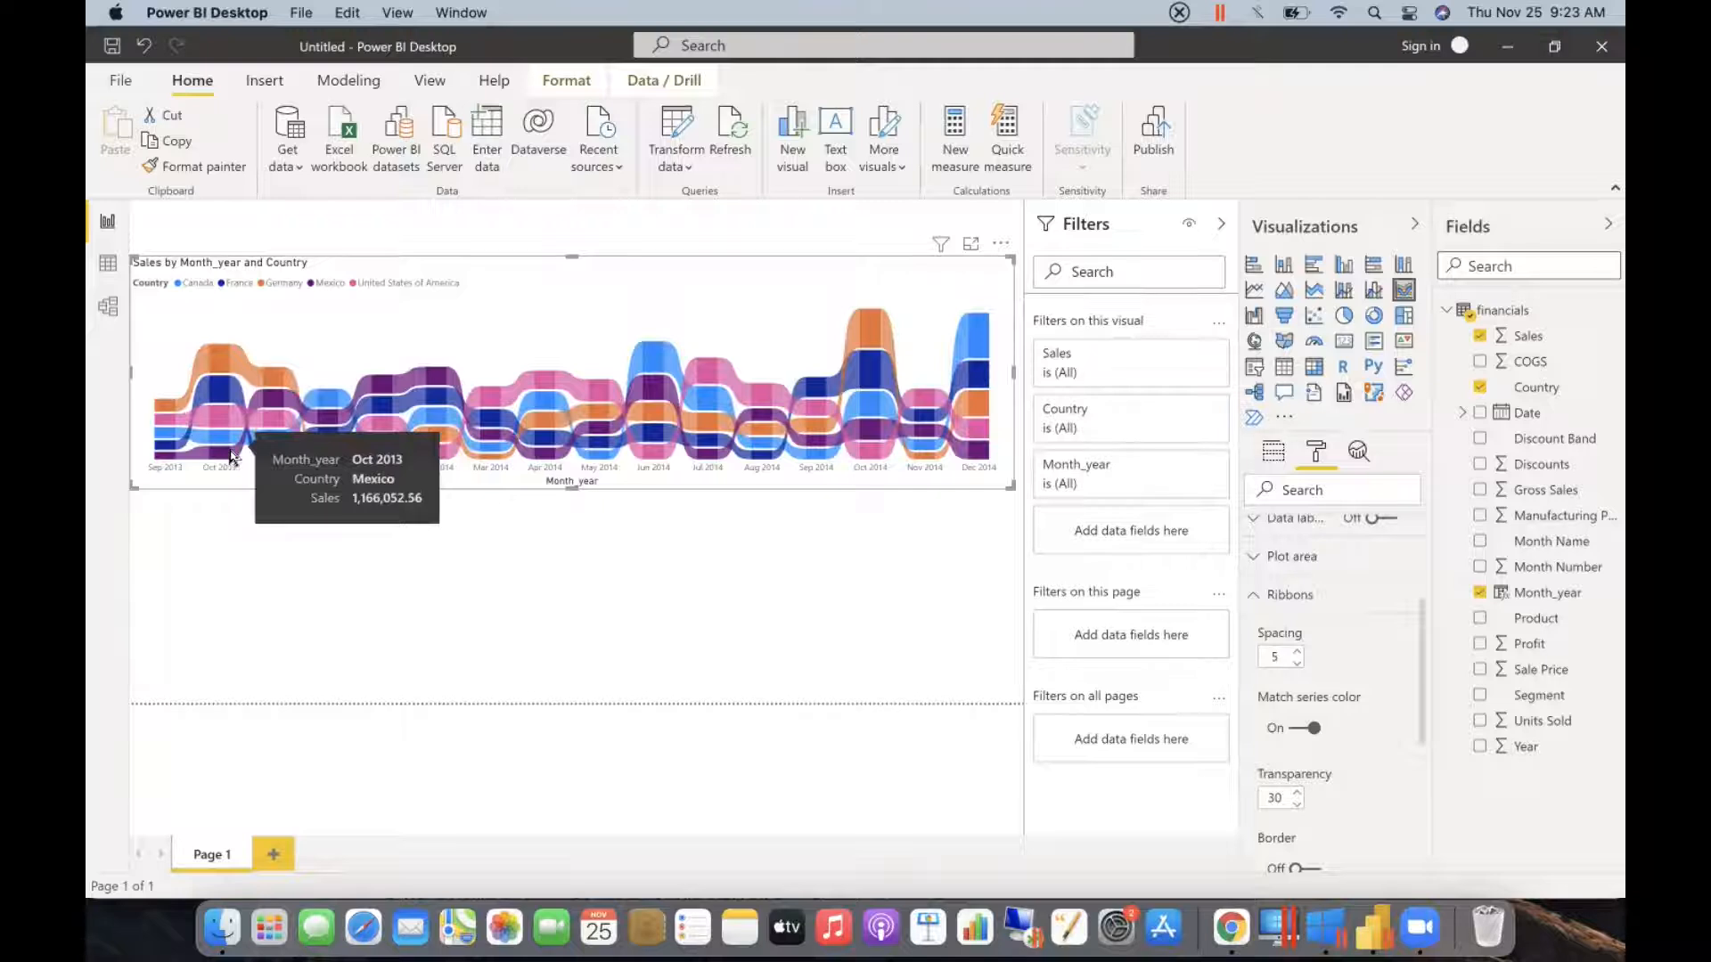
{"action": "left_click_drag", "start_coordinate": [657, 297], "coordinate": [657, 267]}
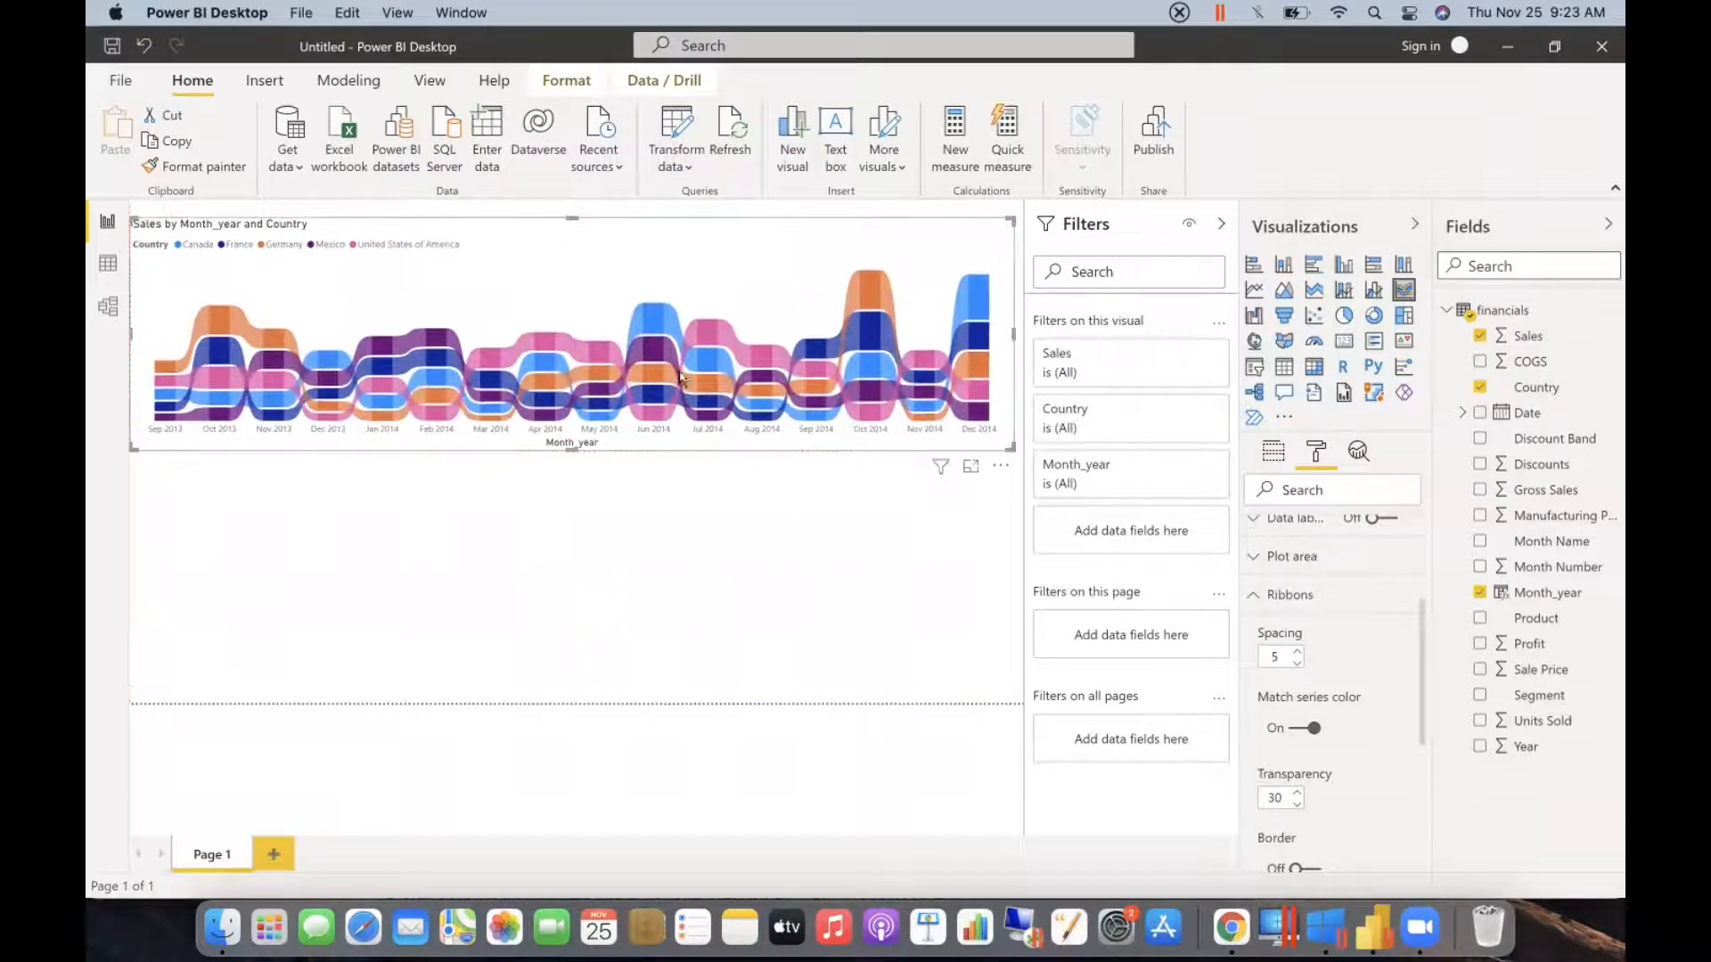
{"action": "left_click", "coordinate": [573, 546]}
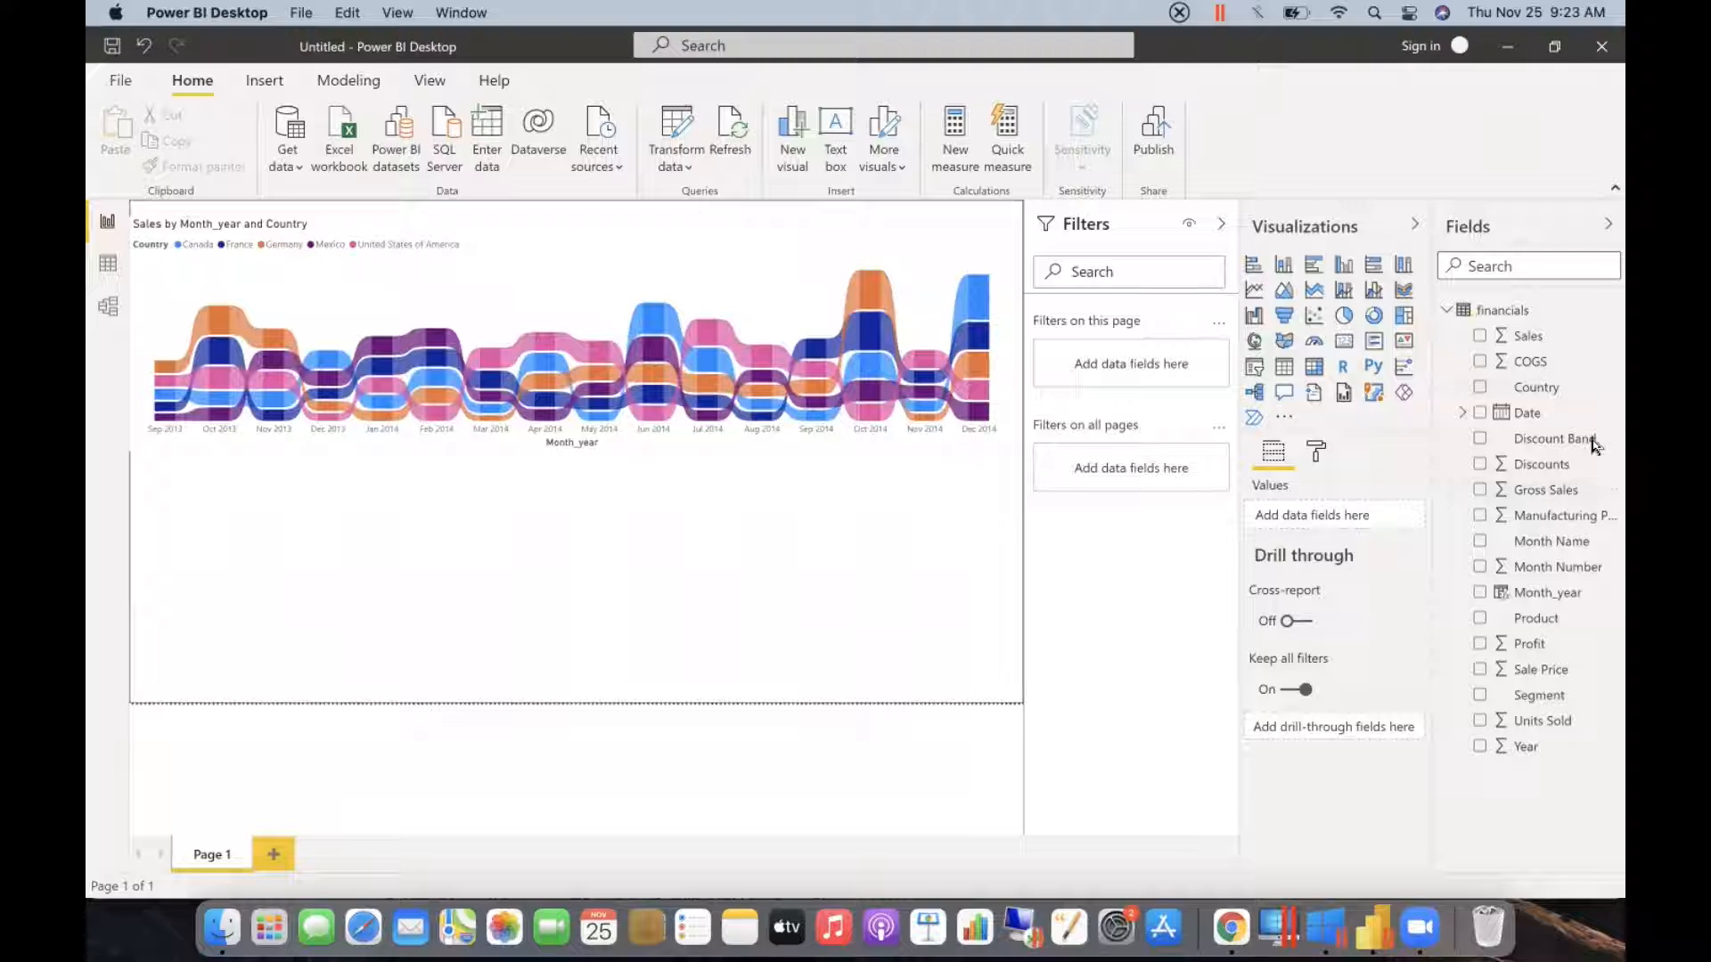
- Create a measure in the financials table defined as Sales_m = SUM(financials[ Sales])
{"action": "left_click", "coordinate": [1607, 311]}
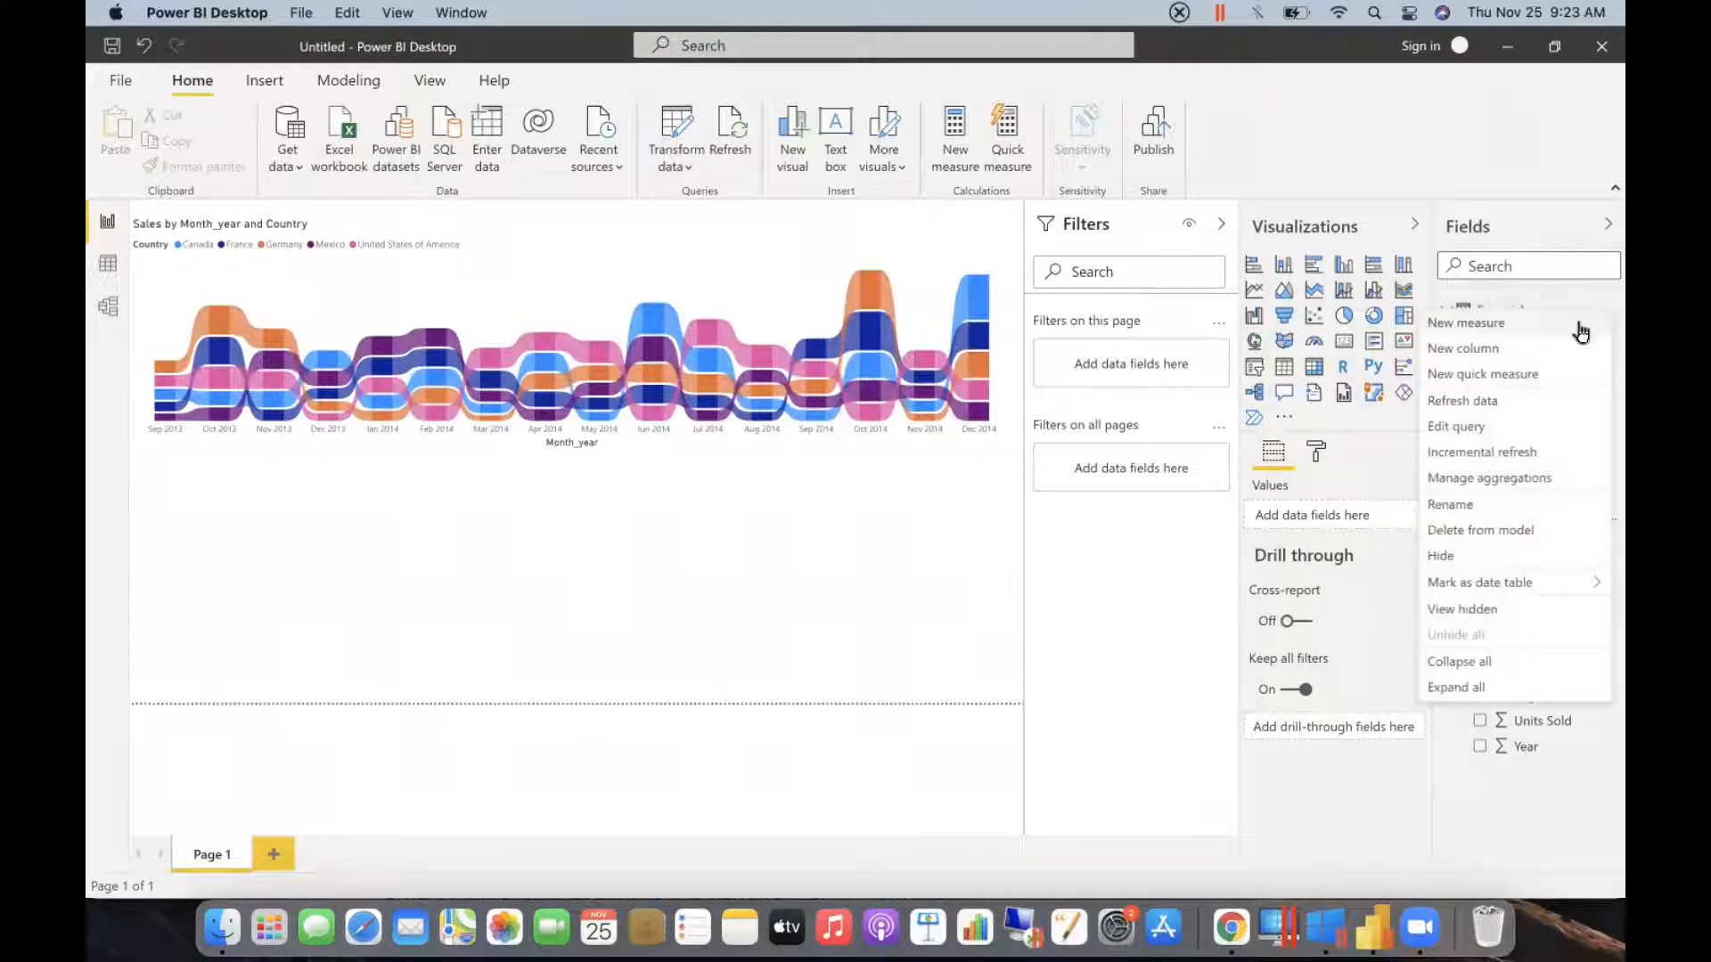
{"action": "left_click", "coordinate": [1537, 323]}
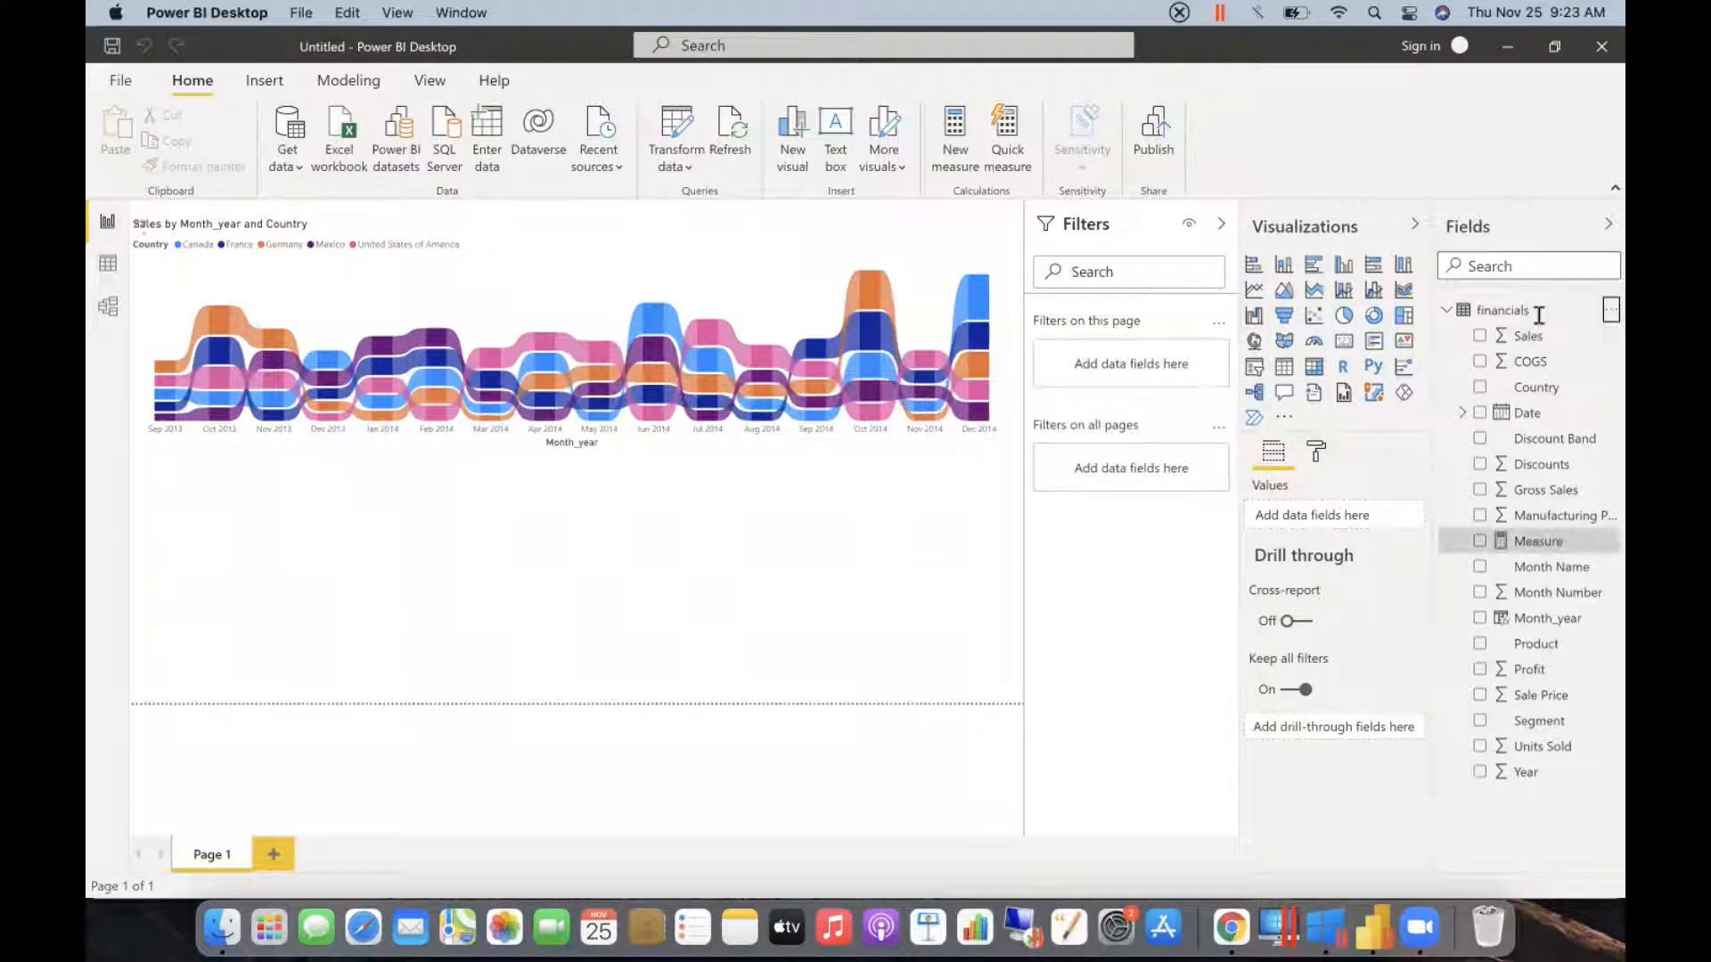
{"action": "key", "text": "BackSpace"}
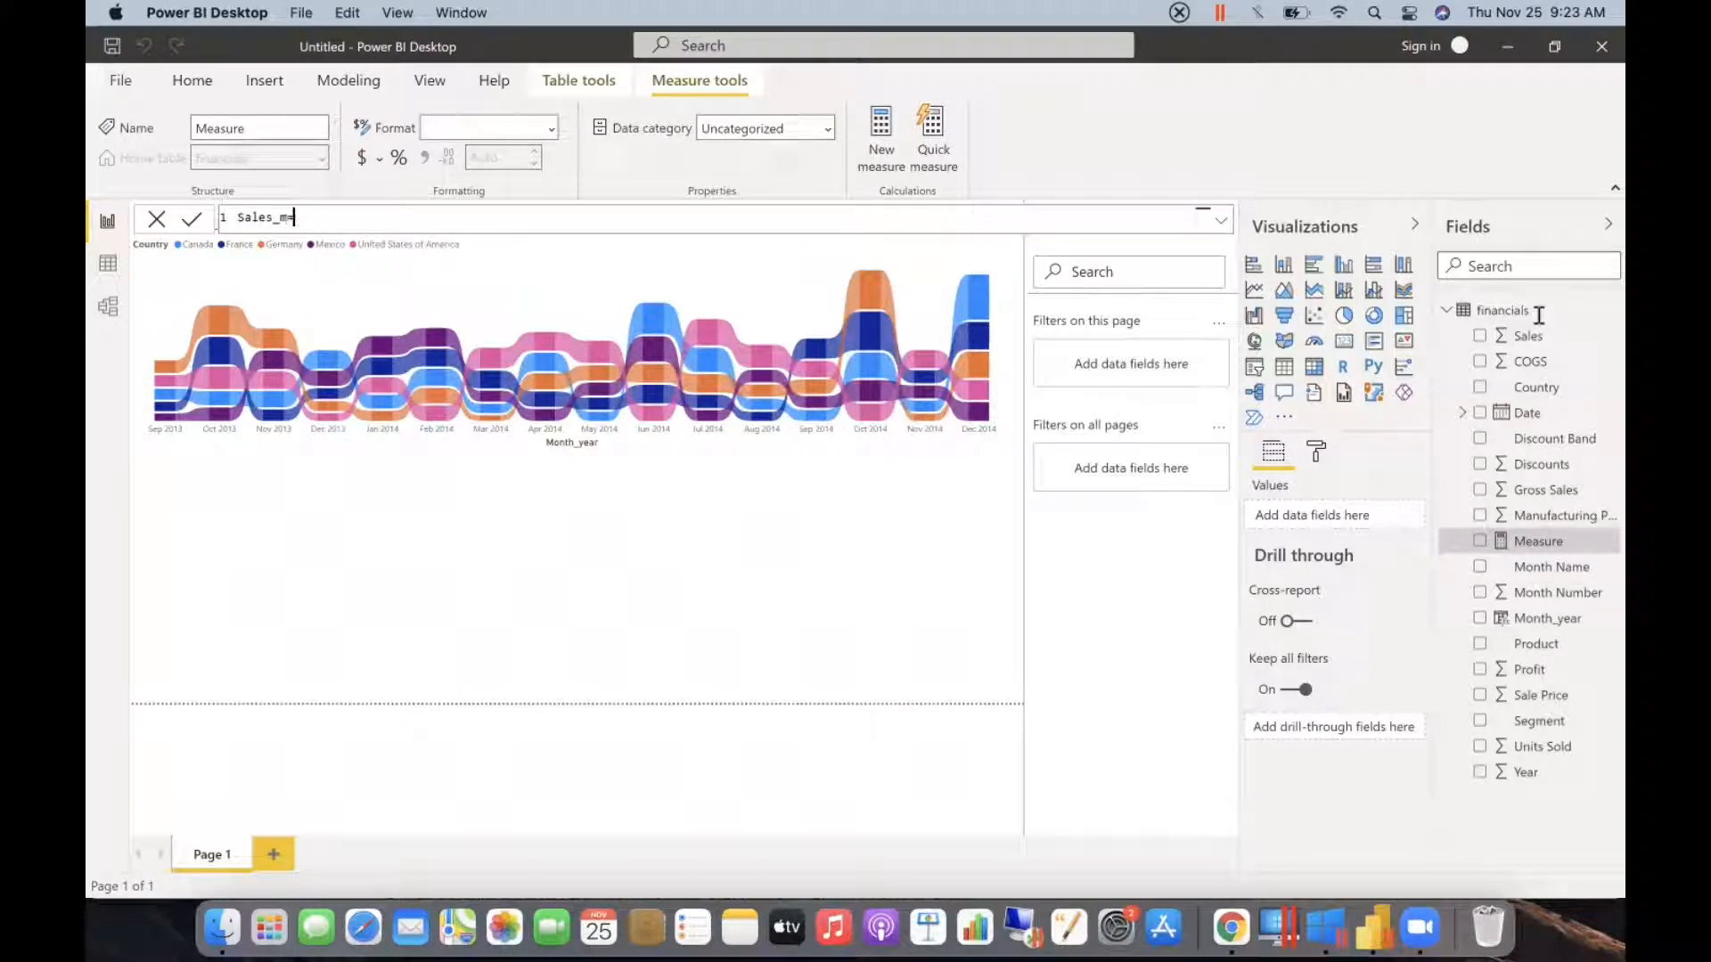
{"action": "type", "text": "Sales_m= sum"}
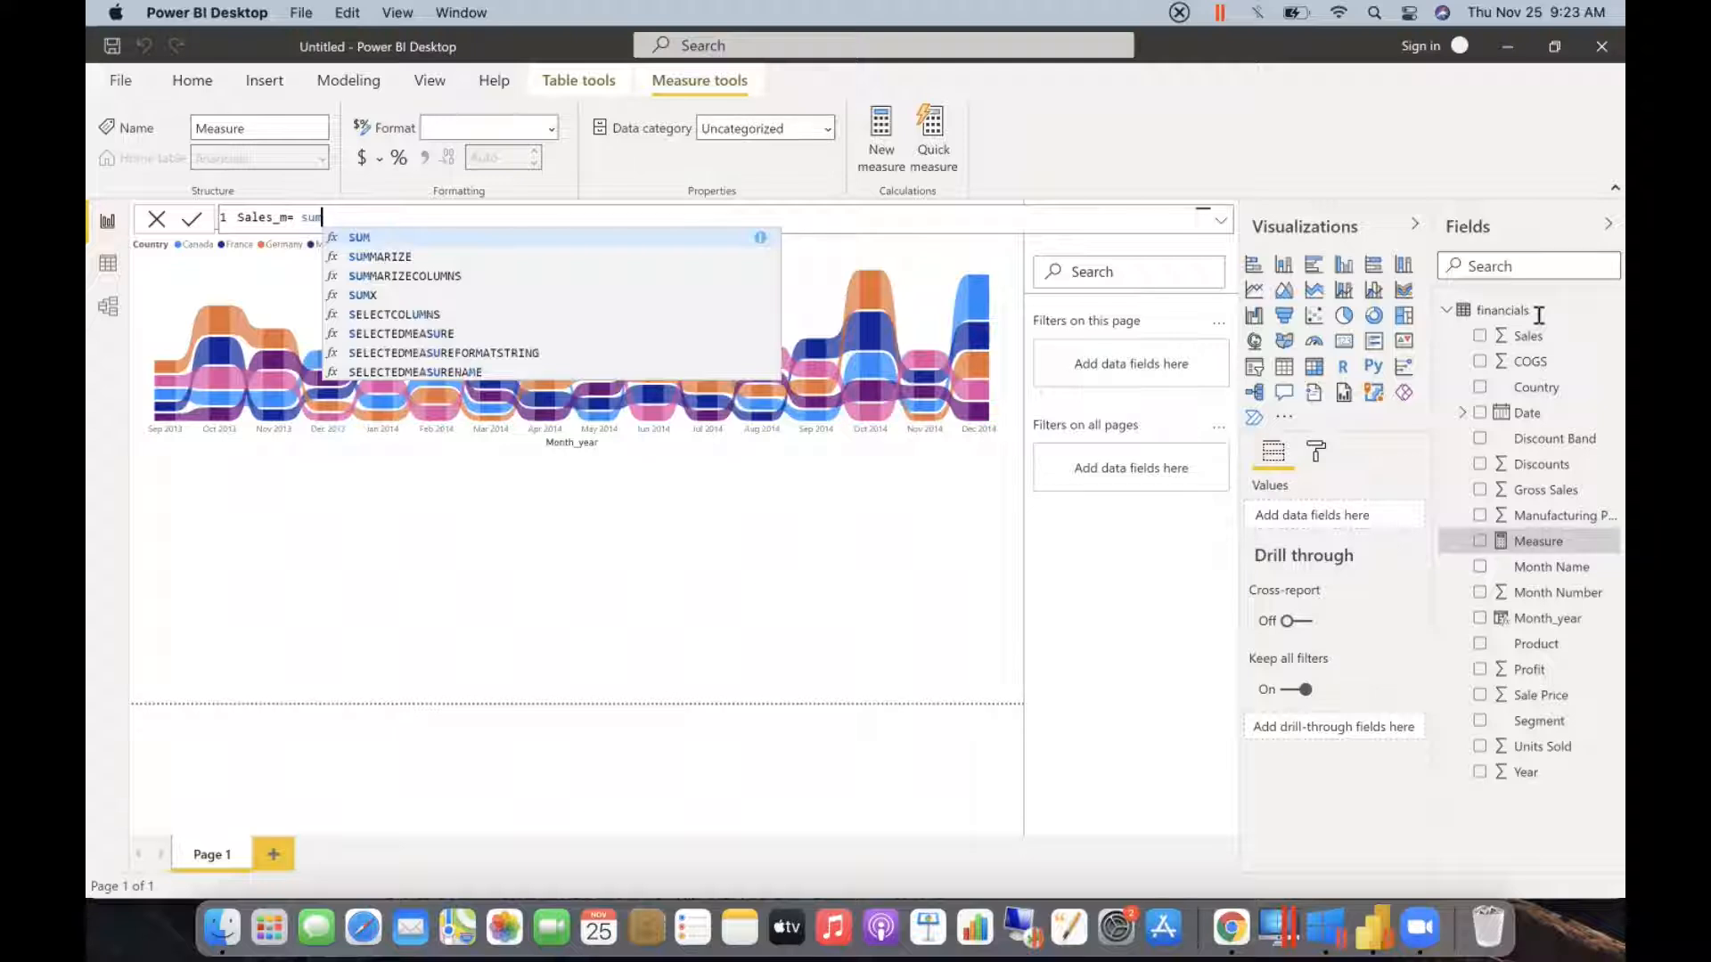
{"action": "key", "text": "Tab"}
{"action": "type", "text": "sales"}
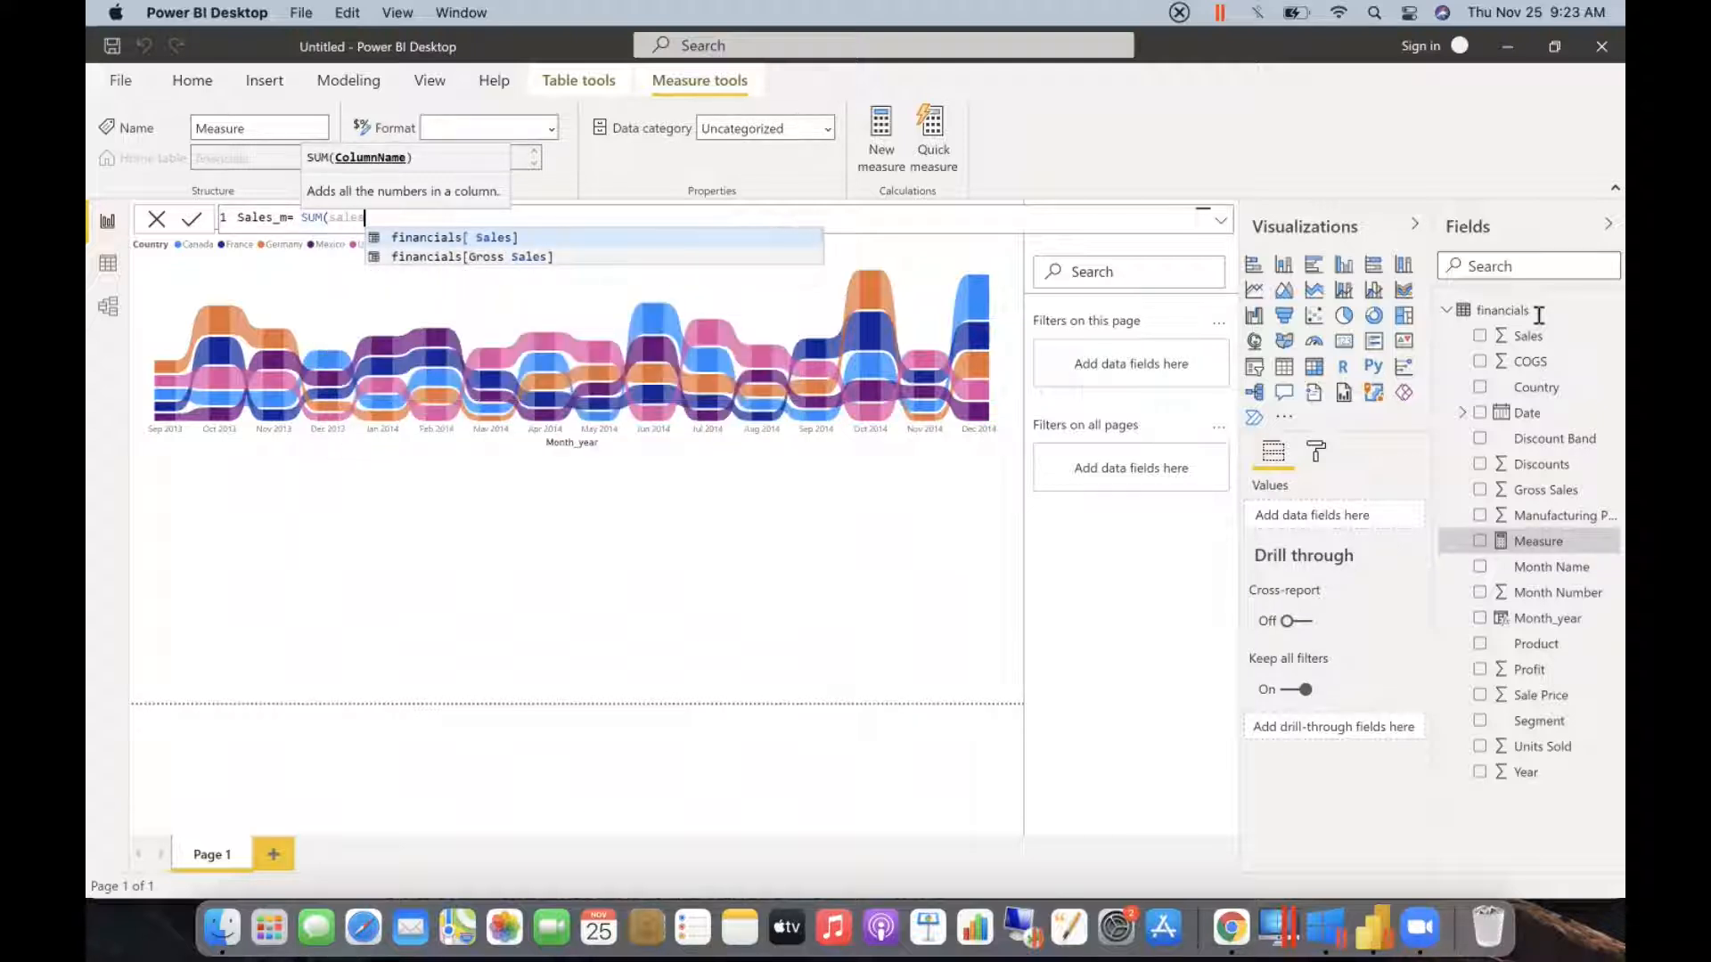
{"action": "key", "text": "Tab"}
{"action": "type", "text": ")"}
{"action": "key", "text": "Return"}
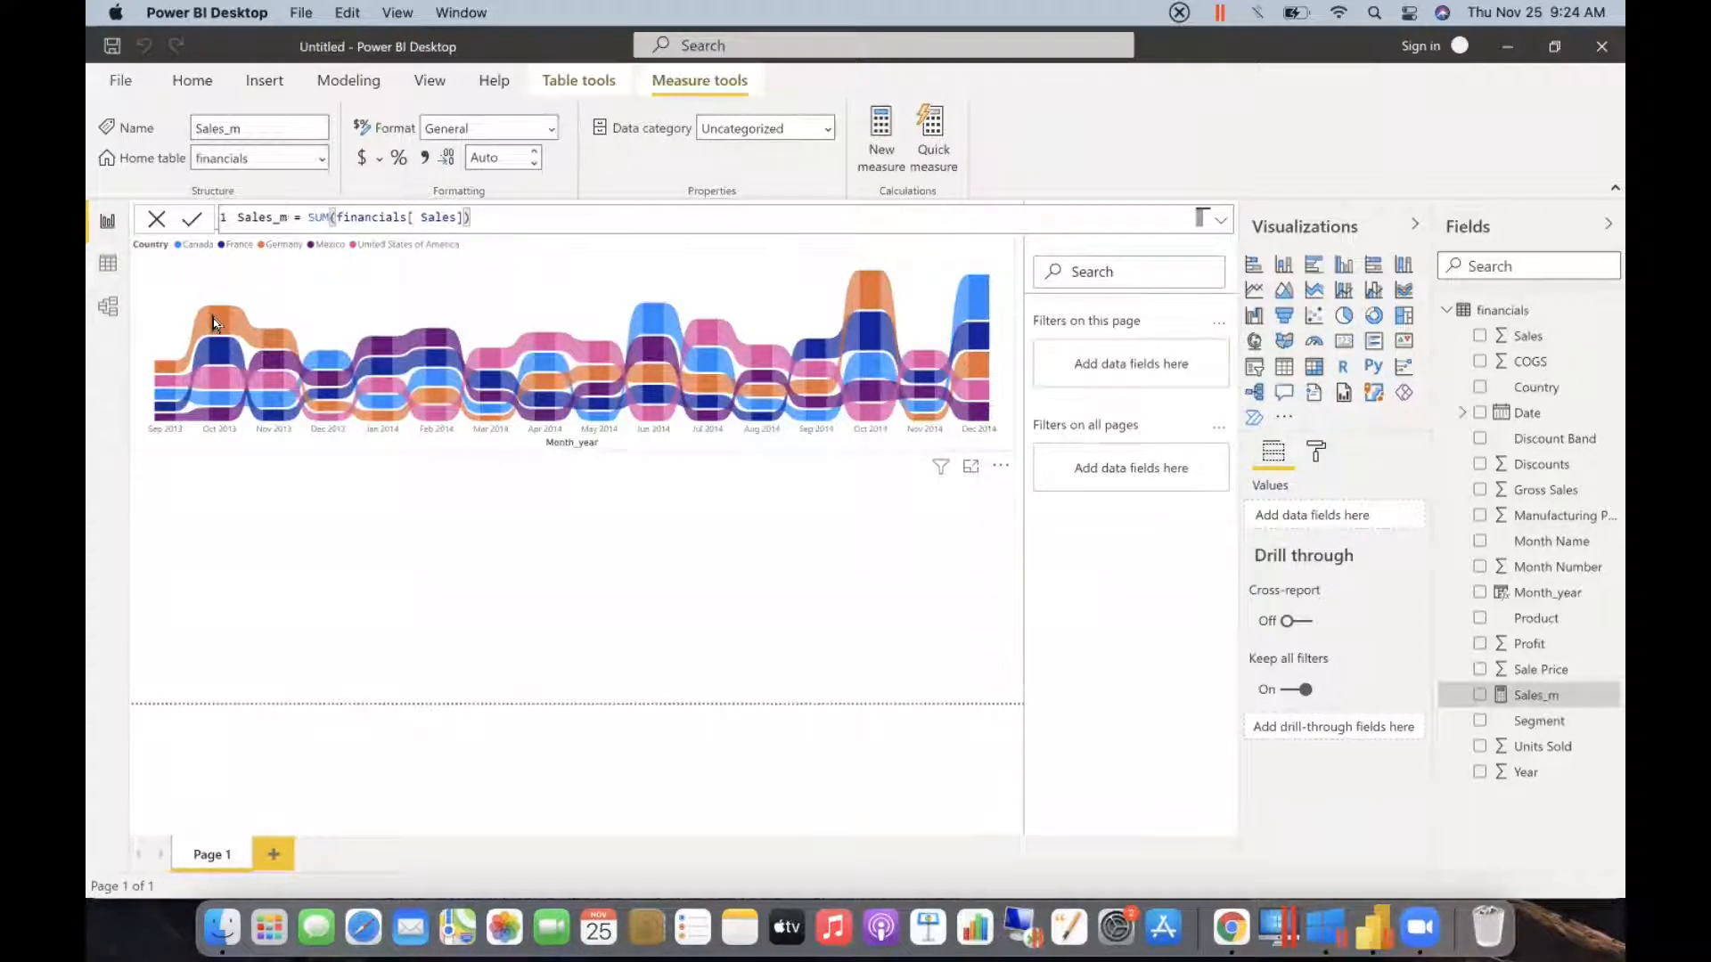
- Create a second measure in the financials table defined as Rank_m = RANKX(ALL(financials[Country]),financials[Sales_m])
{"action": "mouse_move", "coordinate": [211, 325]}
{"action": "mouse_move", "coordinate": [214, 358]}
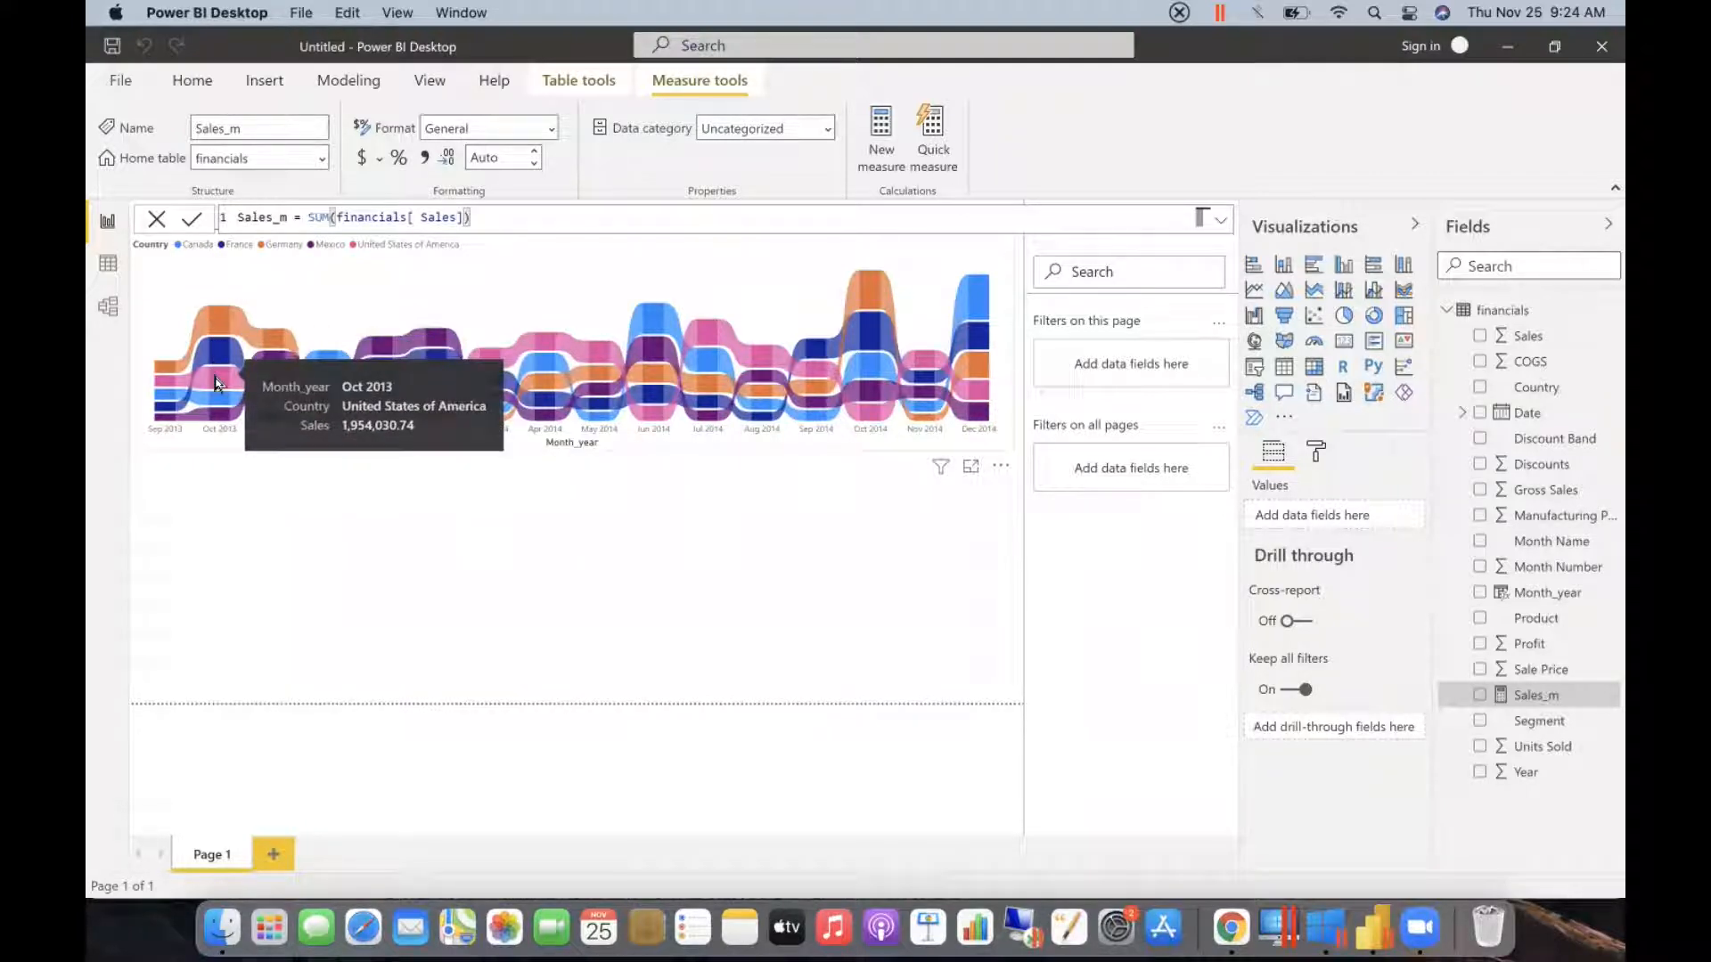
{"action": "left_click", "coordinate": [608, 523]}
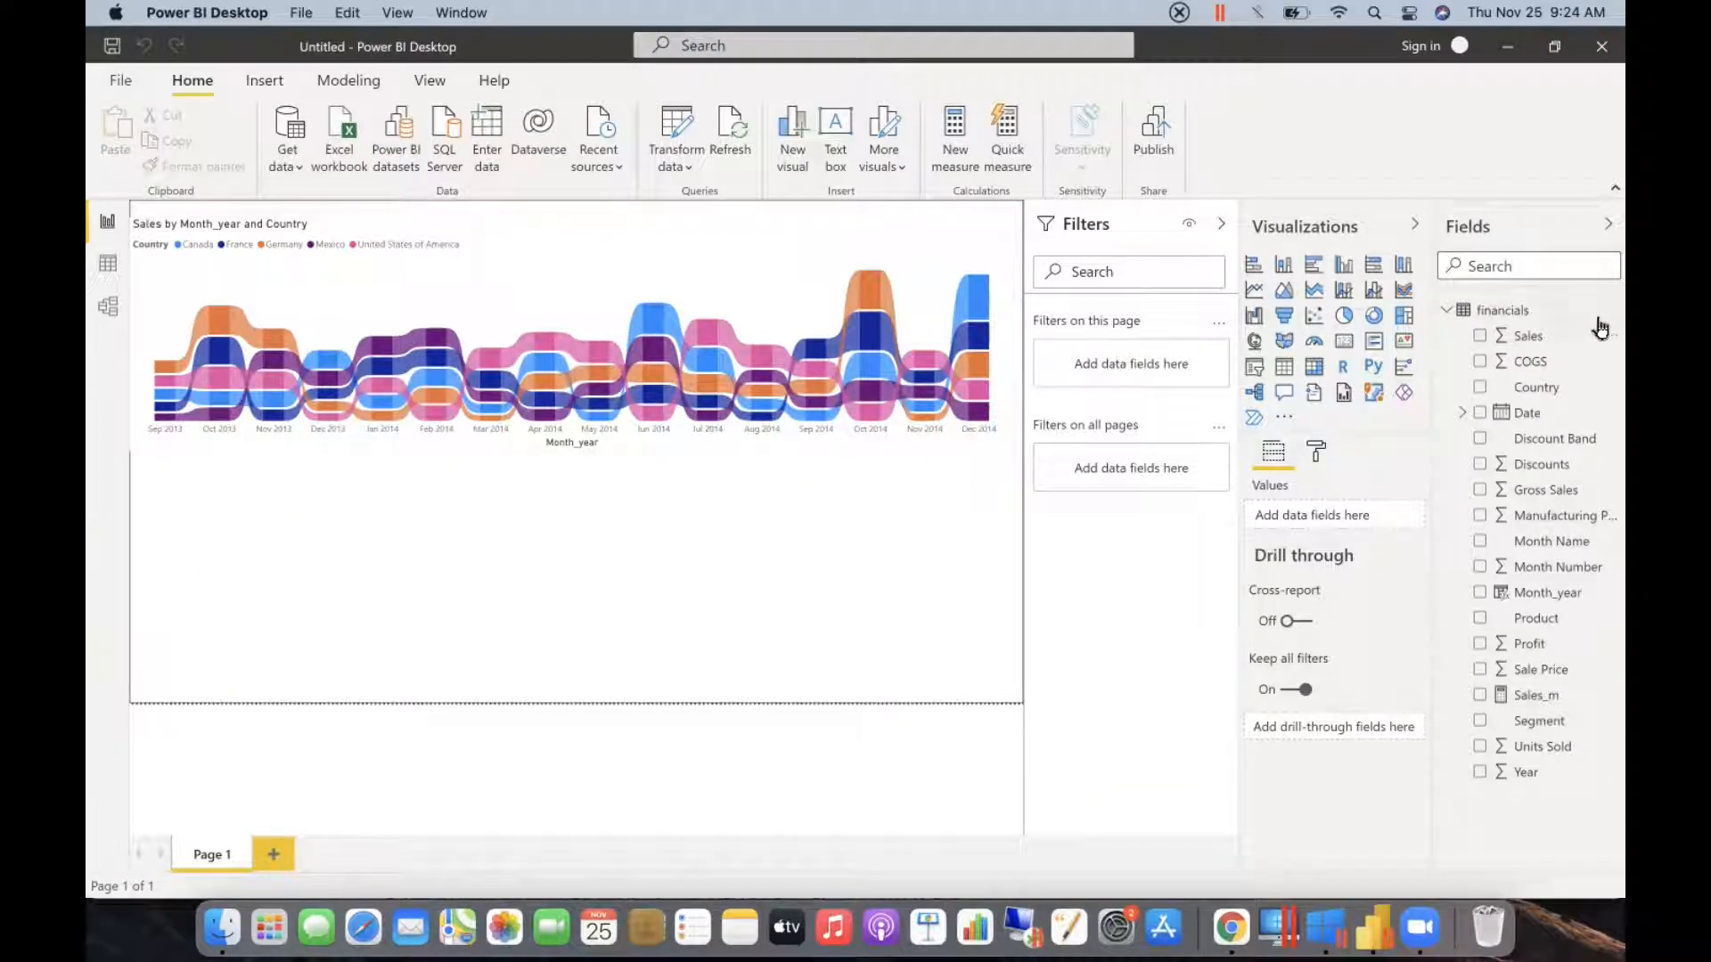
{"action": "left_click", "coordinate": [1597, 314]}
{"action": "left_click", "coordinate": [1531, 323]}
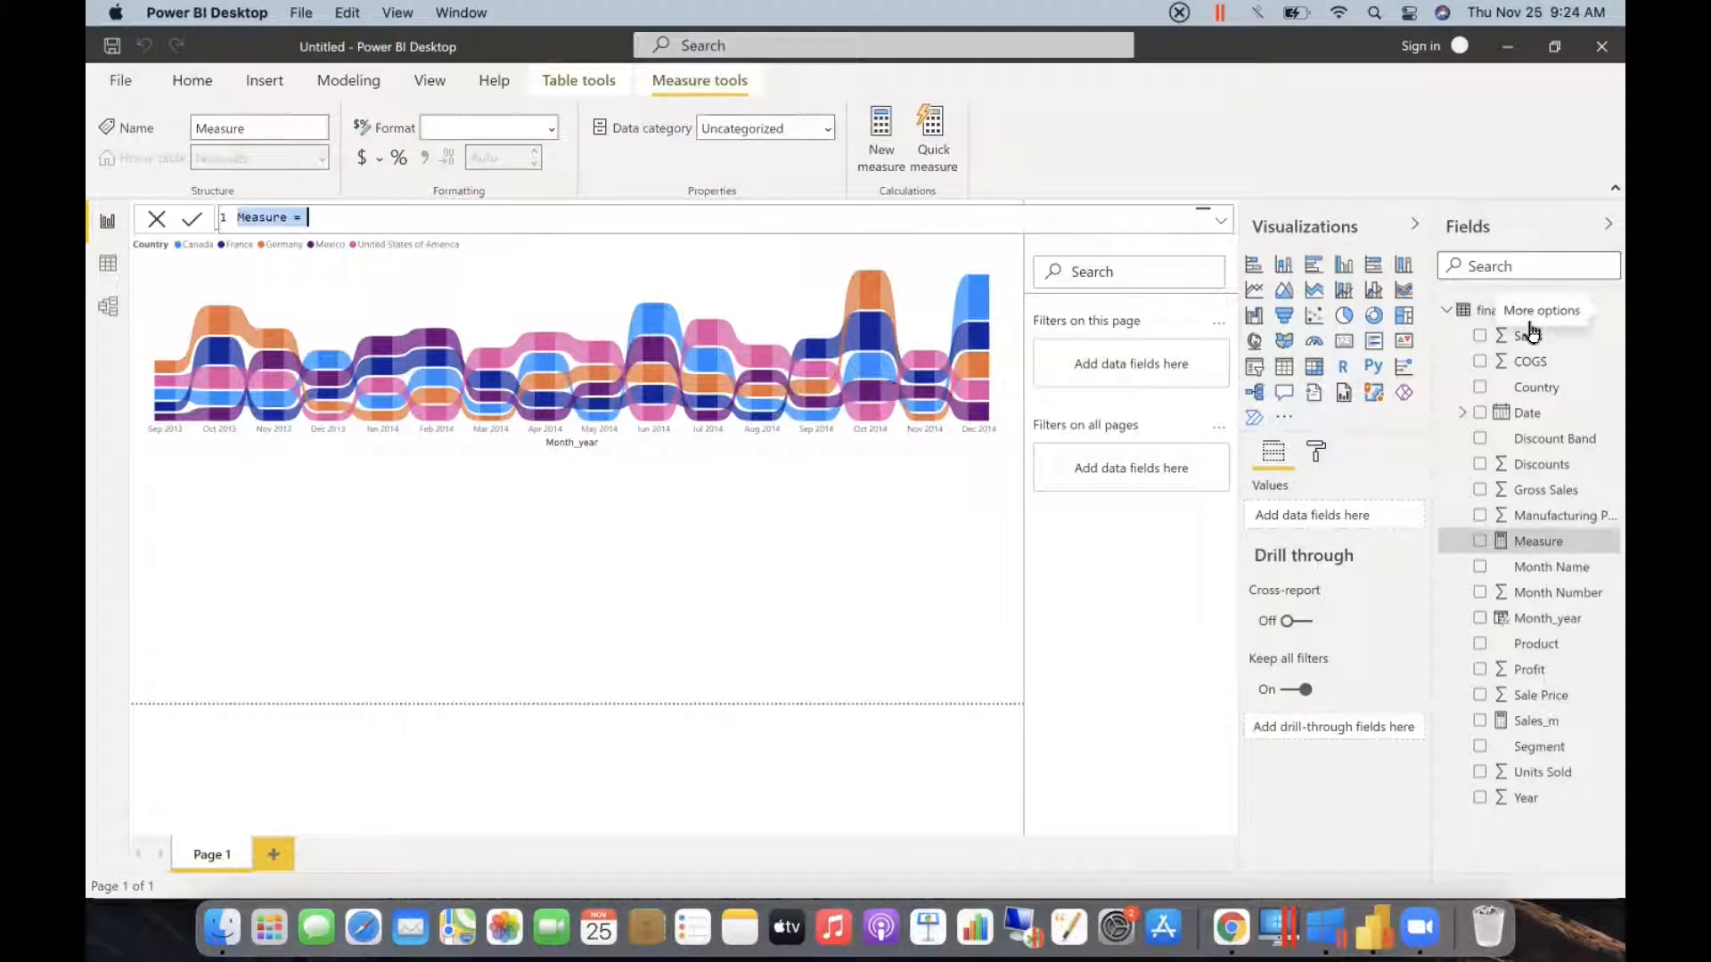
{"action": "key", "text": "BackSpace"}
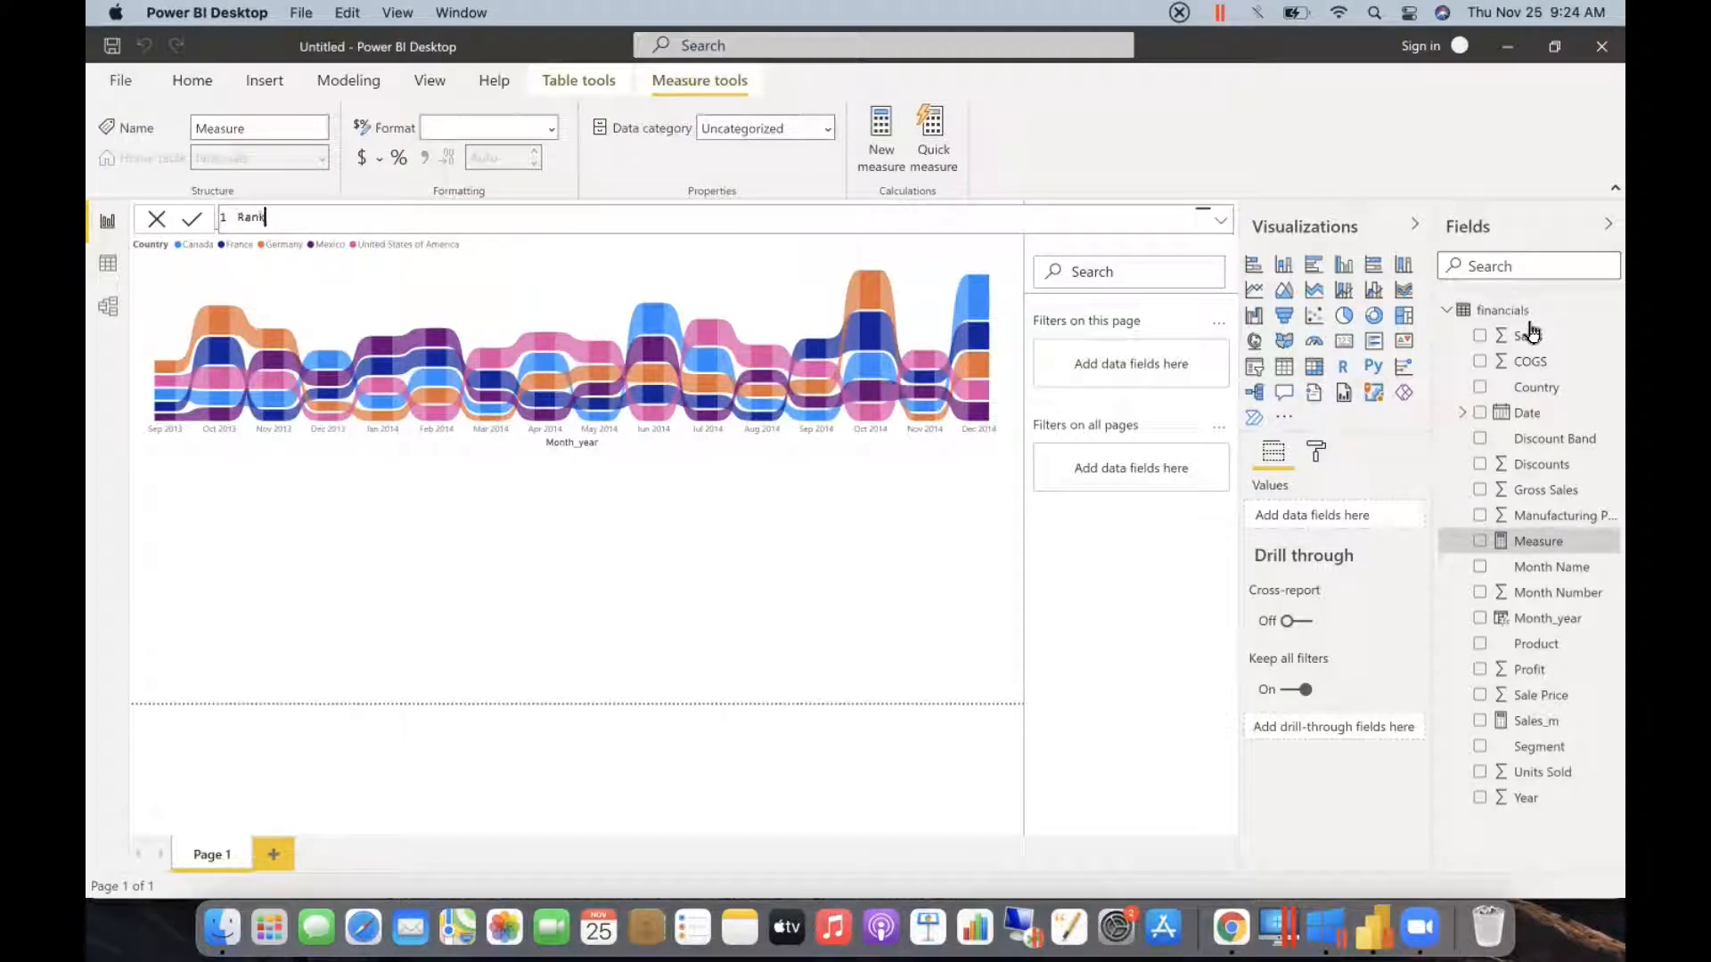
{"action": "type", "text": "Rank_m= rank"}
{"action": "key", "text": "Down"}
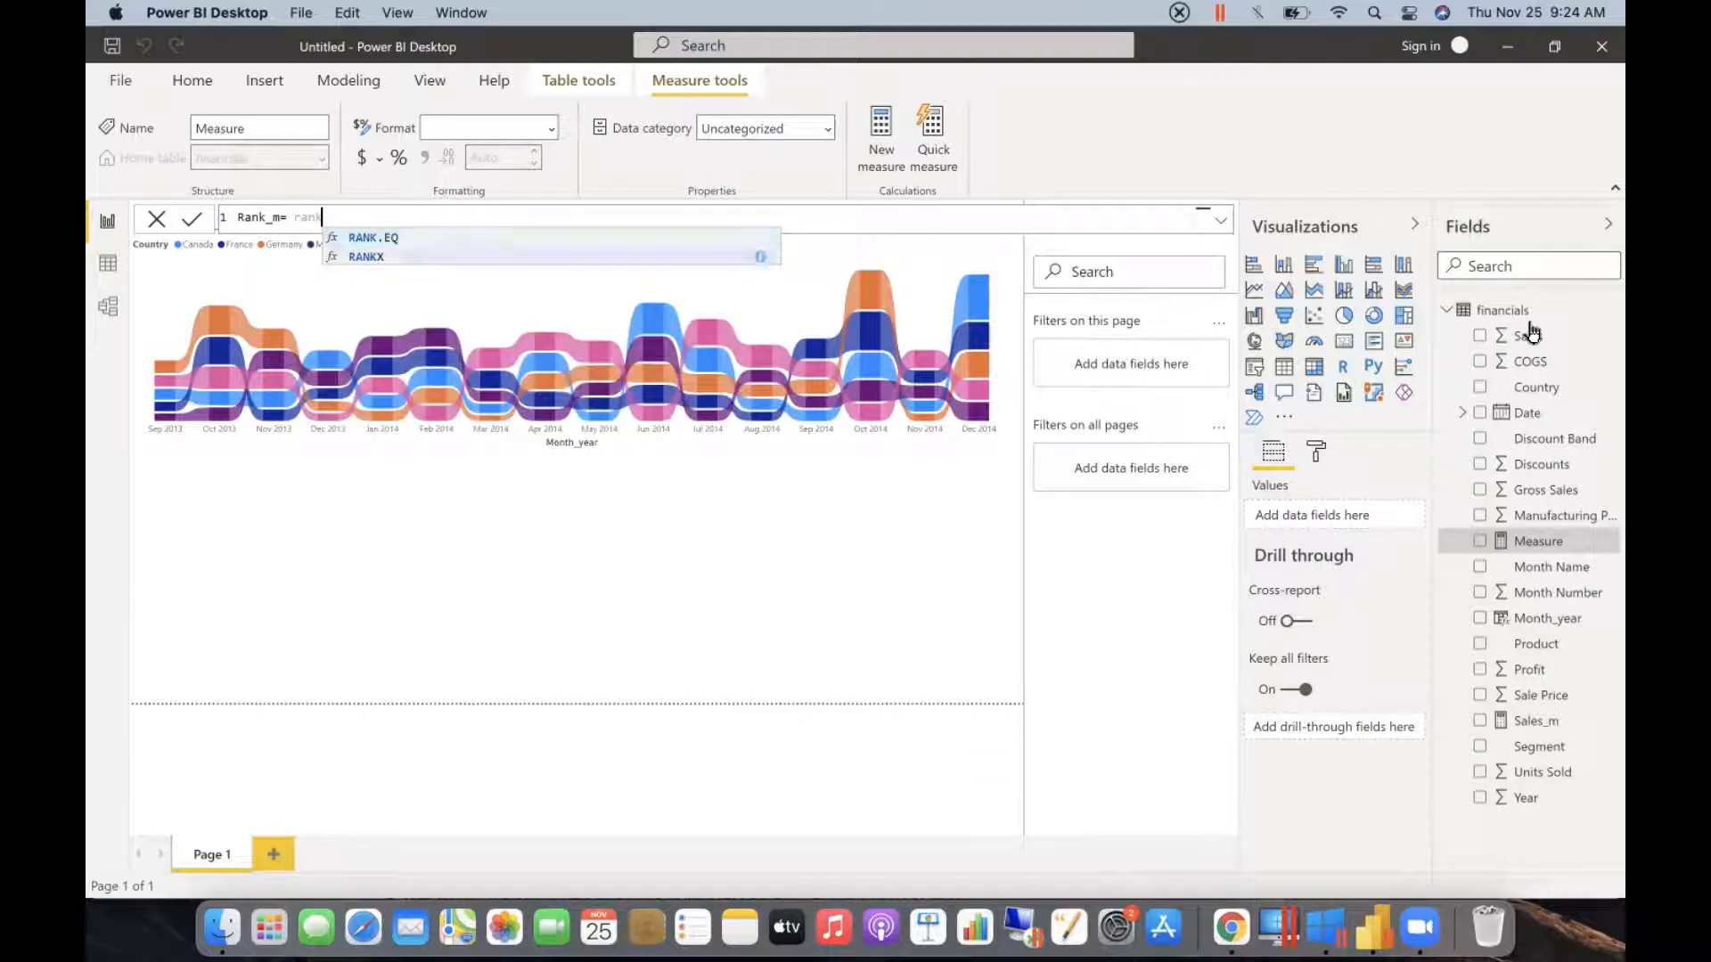
{"action": "key", "text": "Tab"}
{"action": "type", "text": "all"}
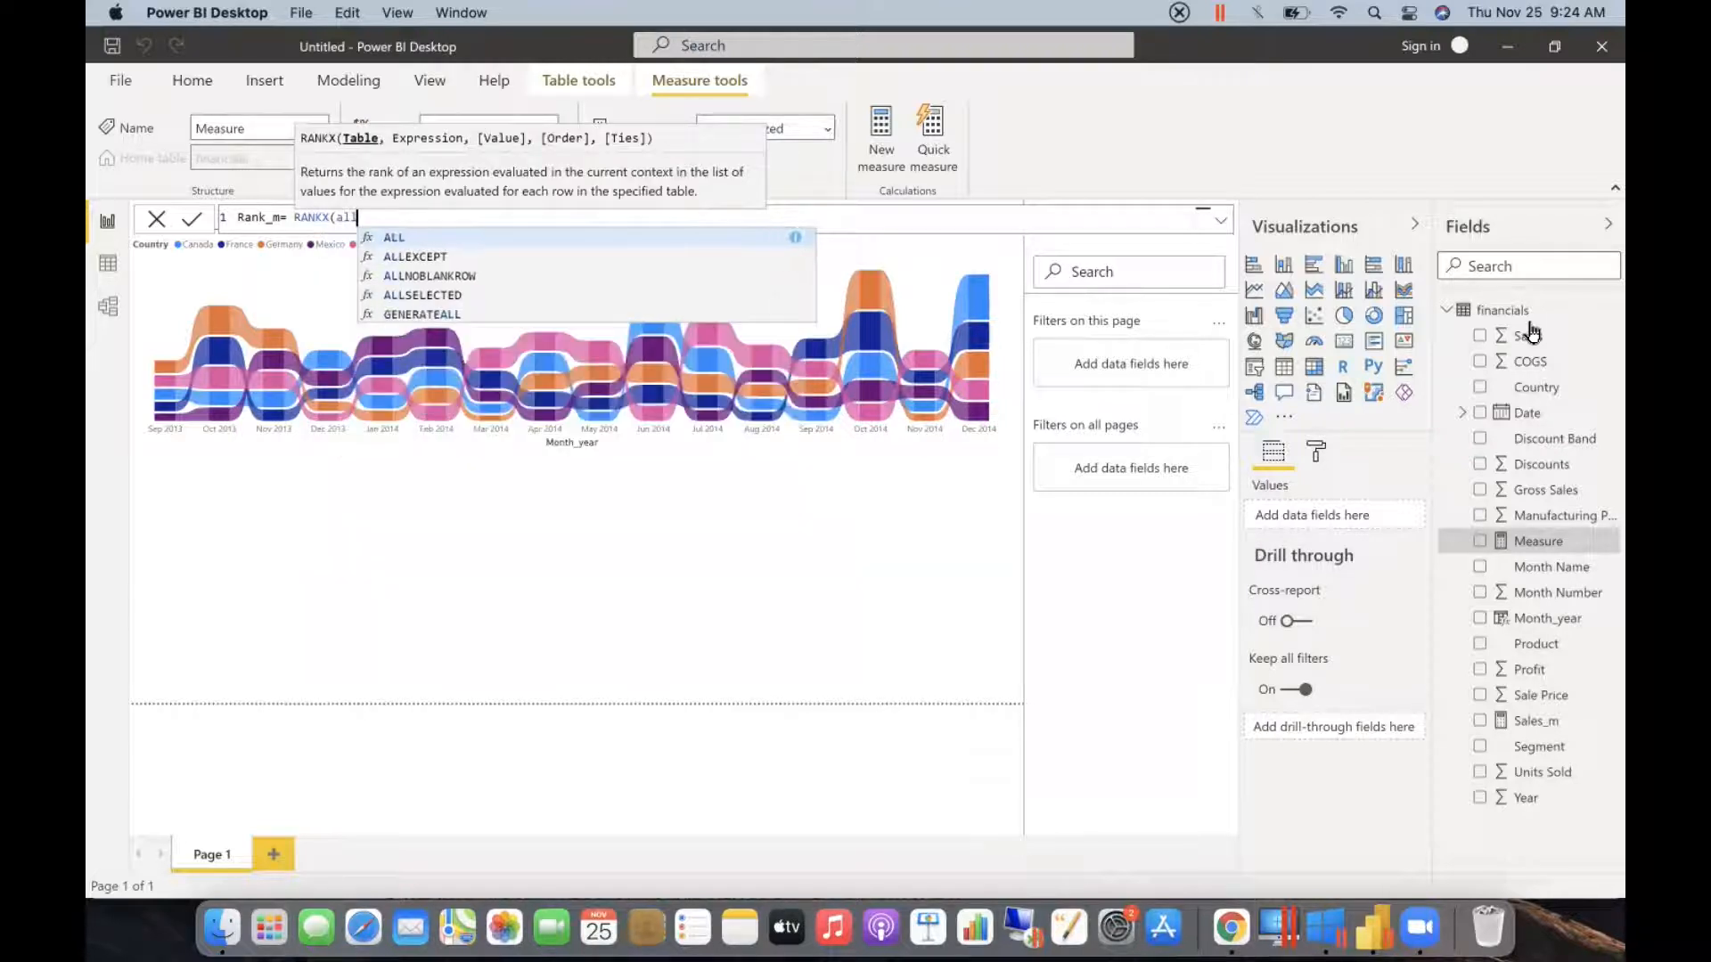
{"action": "key", "text": "Tab"}
{"action": "key", "text": "Down"}
{"action": "key", "text": "Down"}
{"action": "key", "text": "Down"}
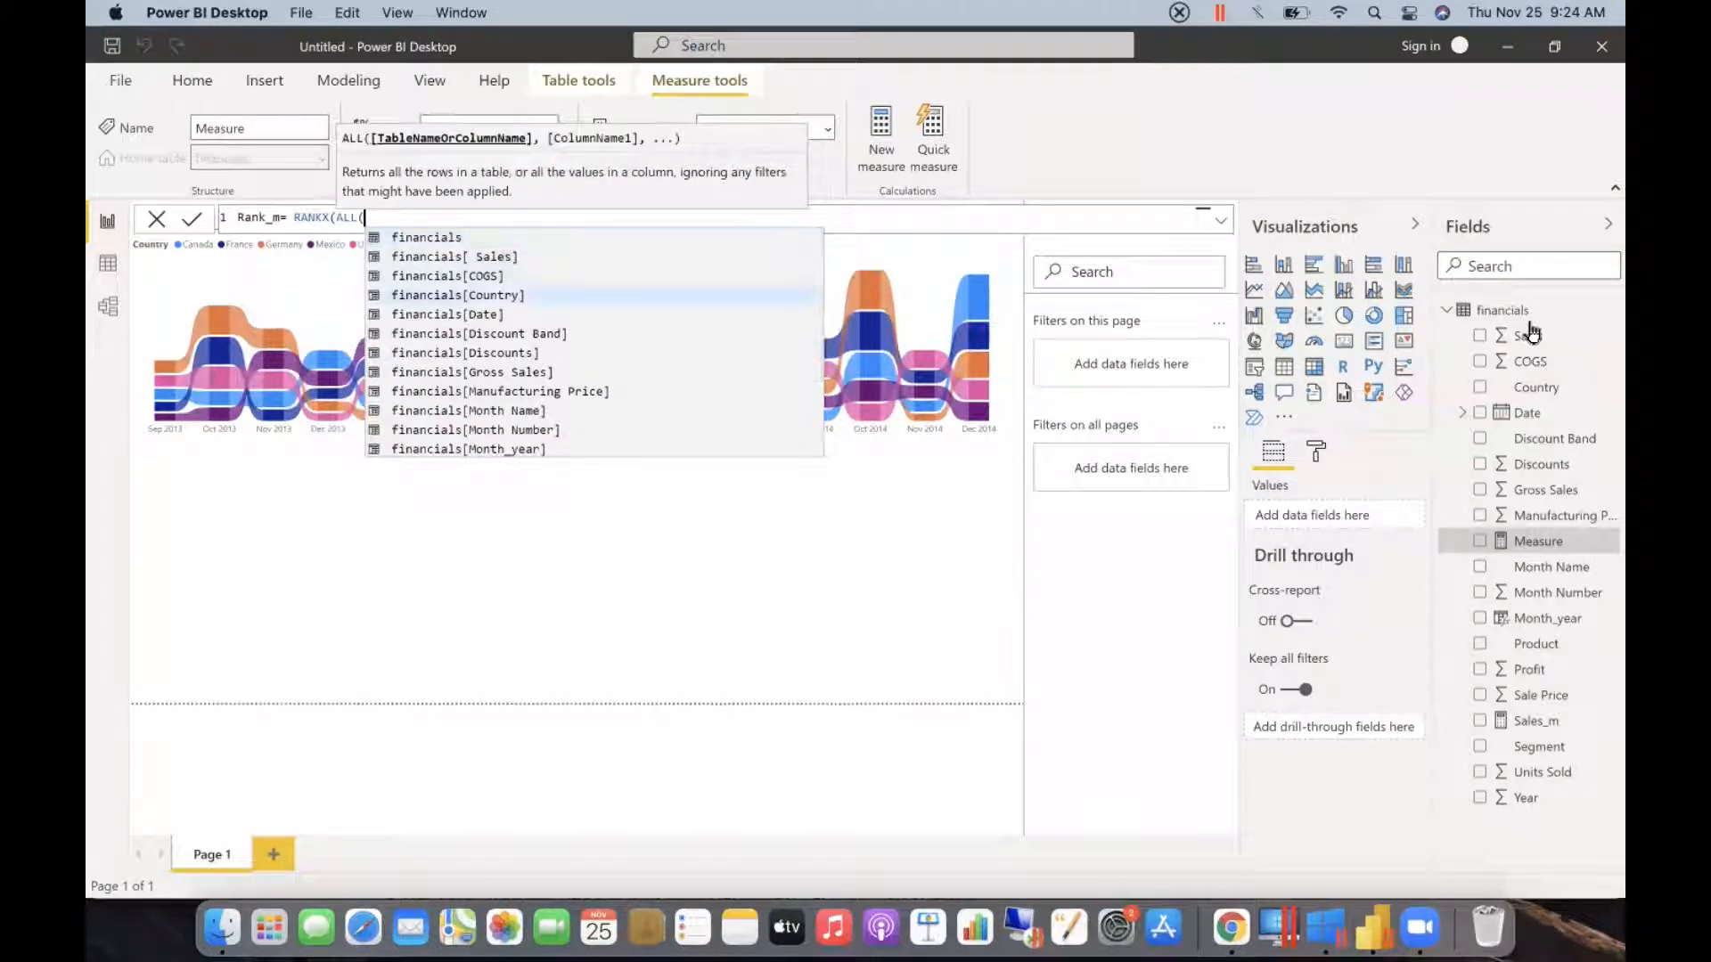
{"action": "key", "text": "Tab"}
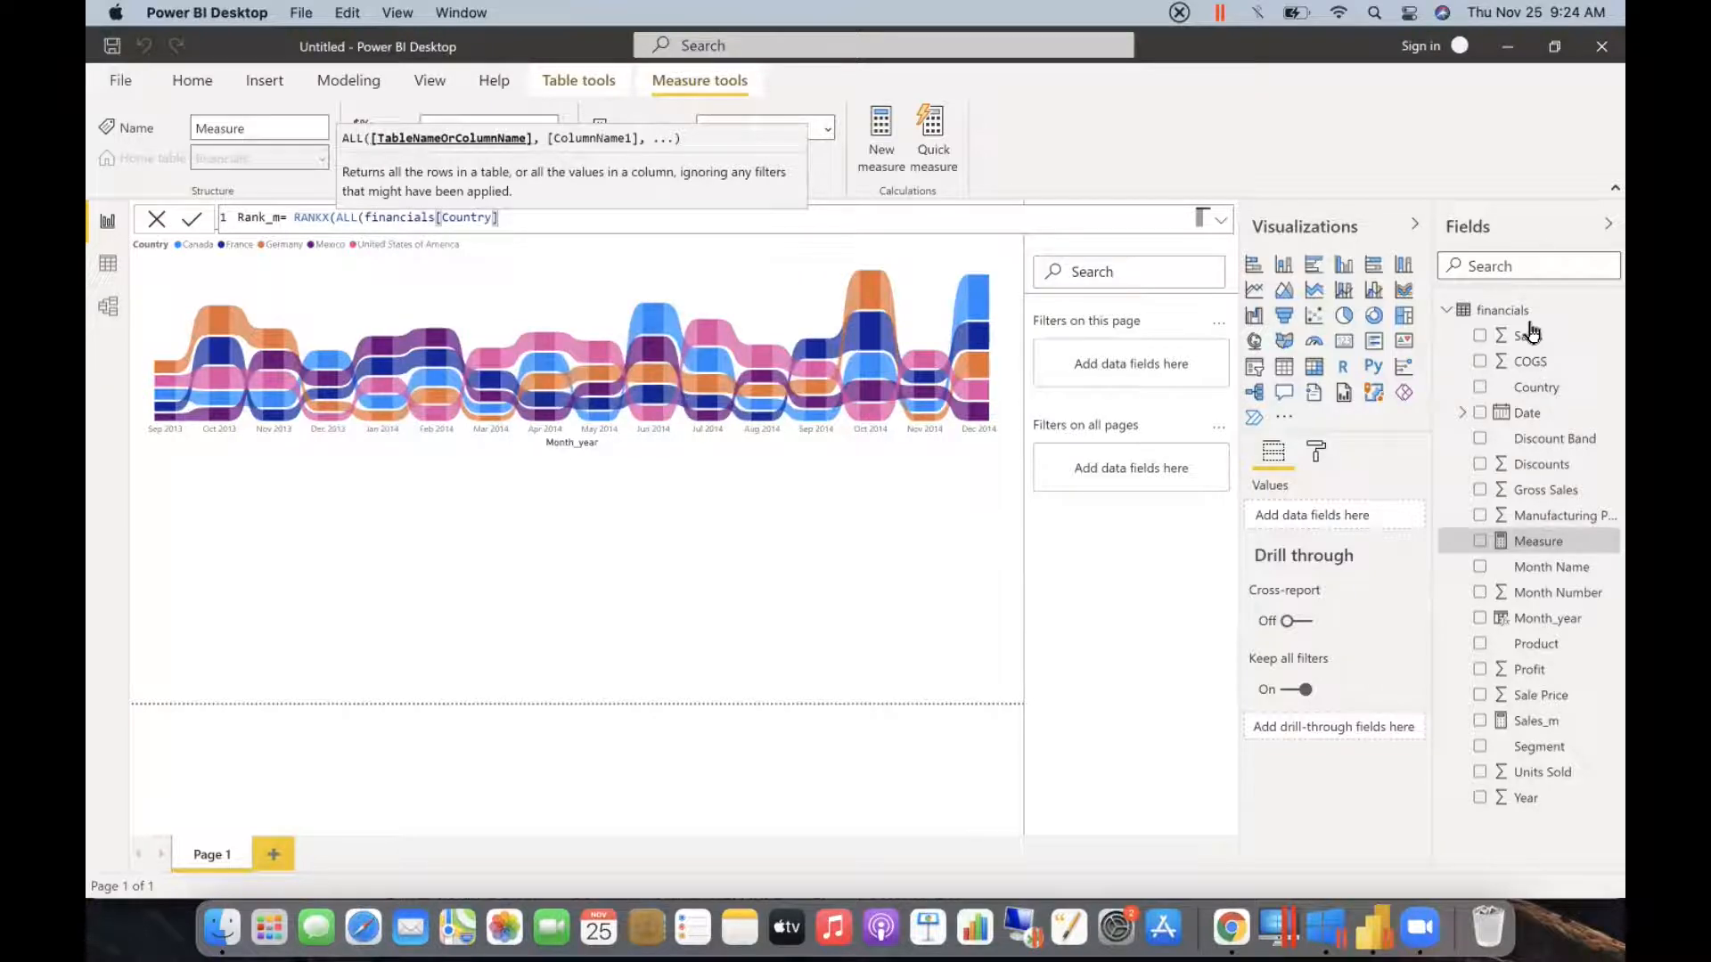
{"action": "type", "text": "),sale"}
{"action": "key", "text": "Down"}
{"action": "key", "text": "Tab"}
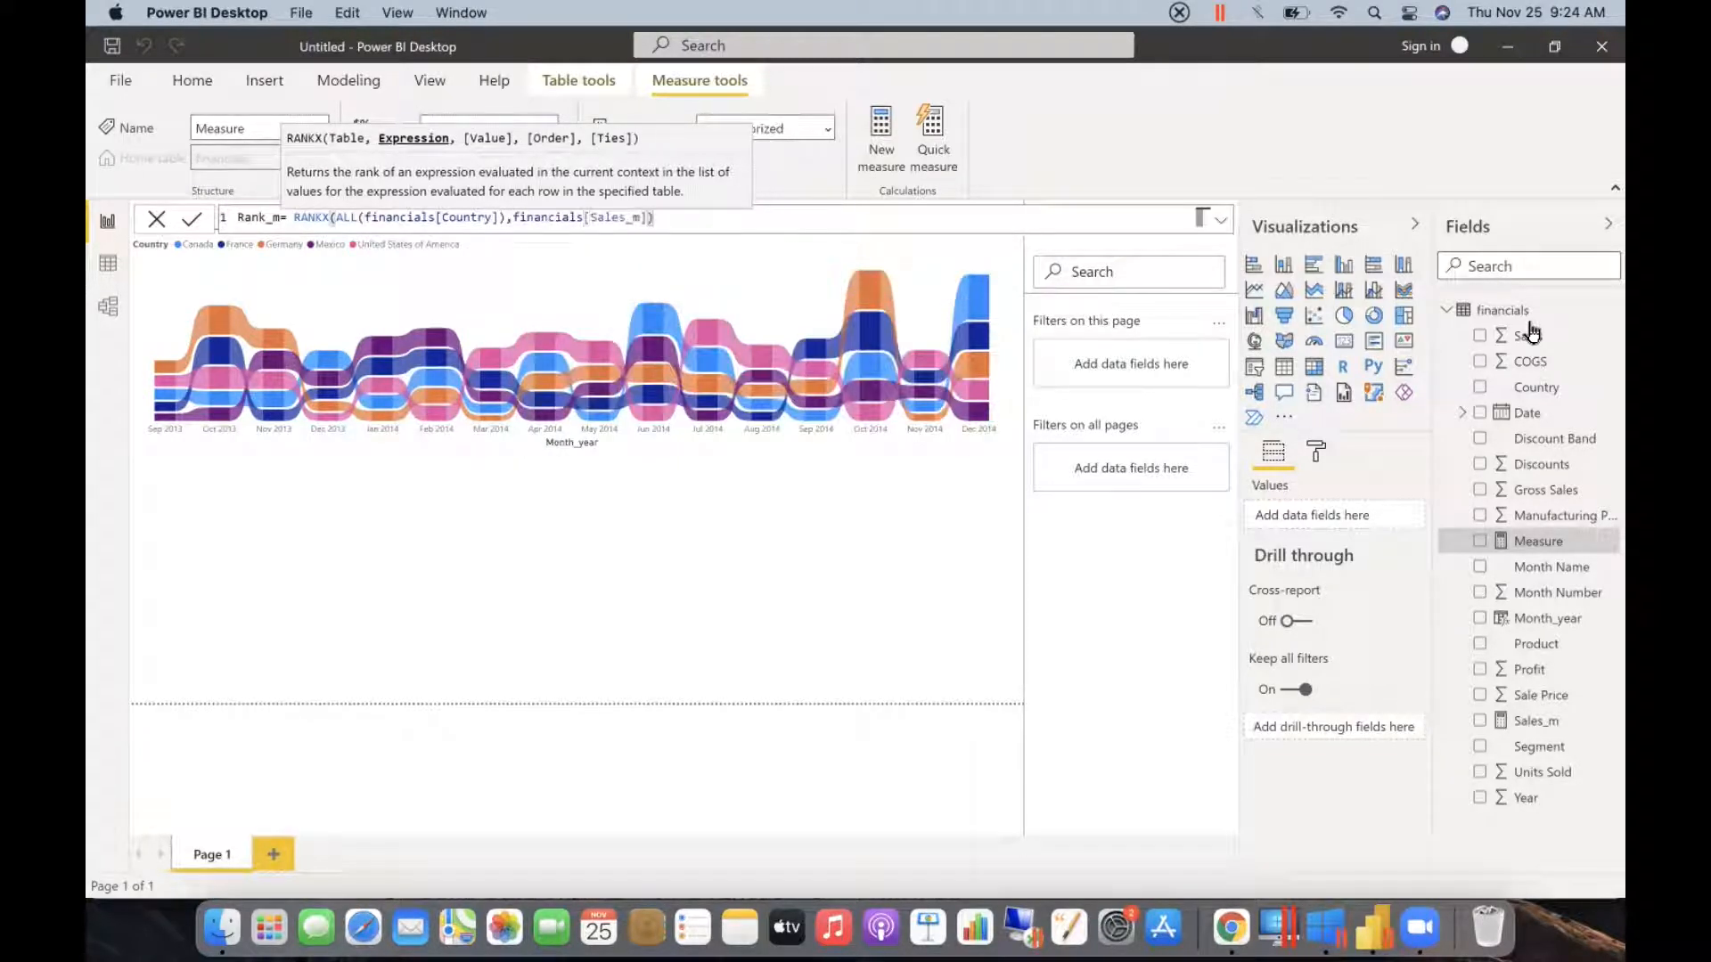
{"action": "type", "text": ")"}
{"action": "key", "text": "Return"}
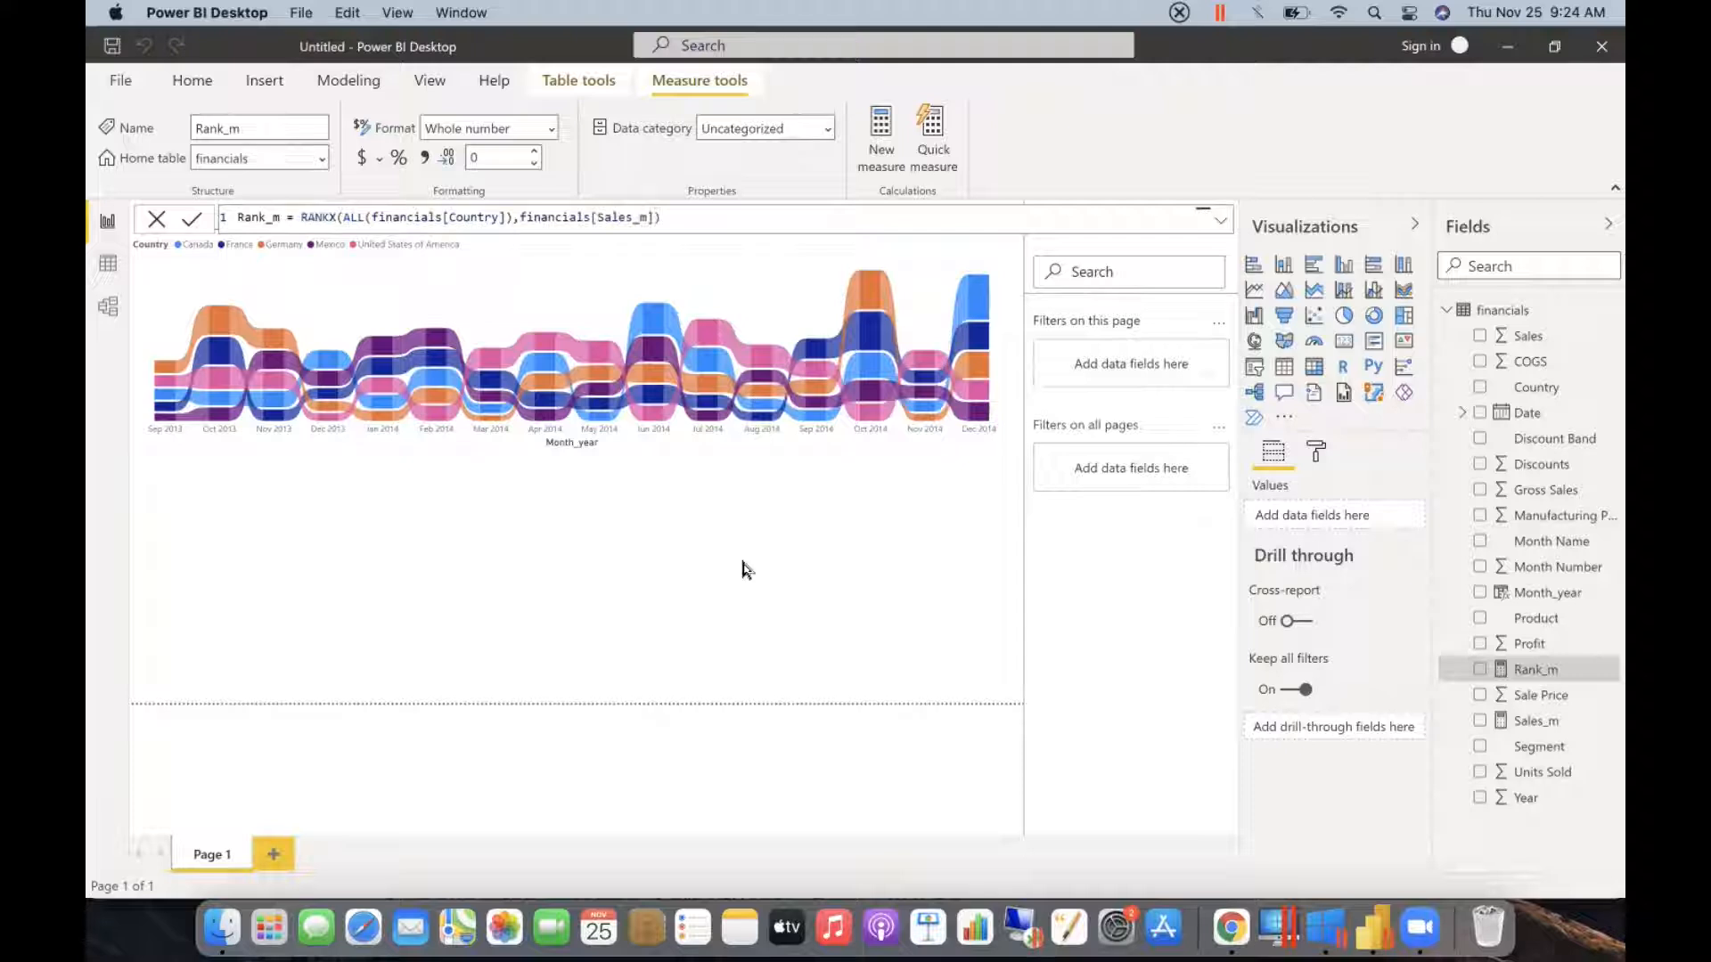
- Check the ranking measure in a temporary table visual of Country, Sales and Rank_m, and remove that table
{"action": "left_click", "coordinate": [1284, 371]}
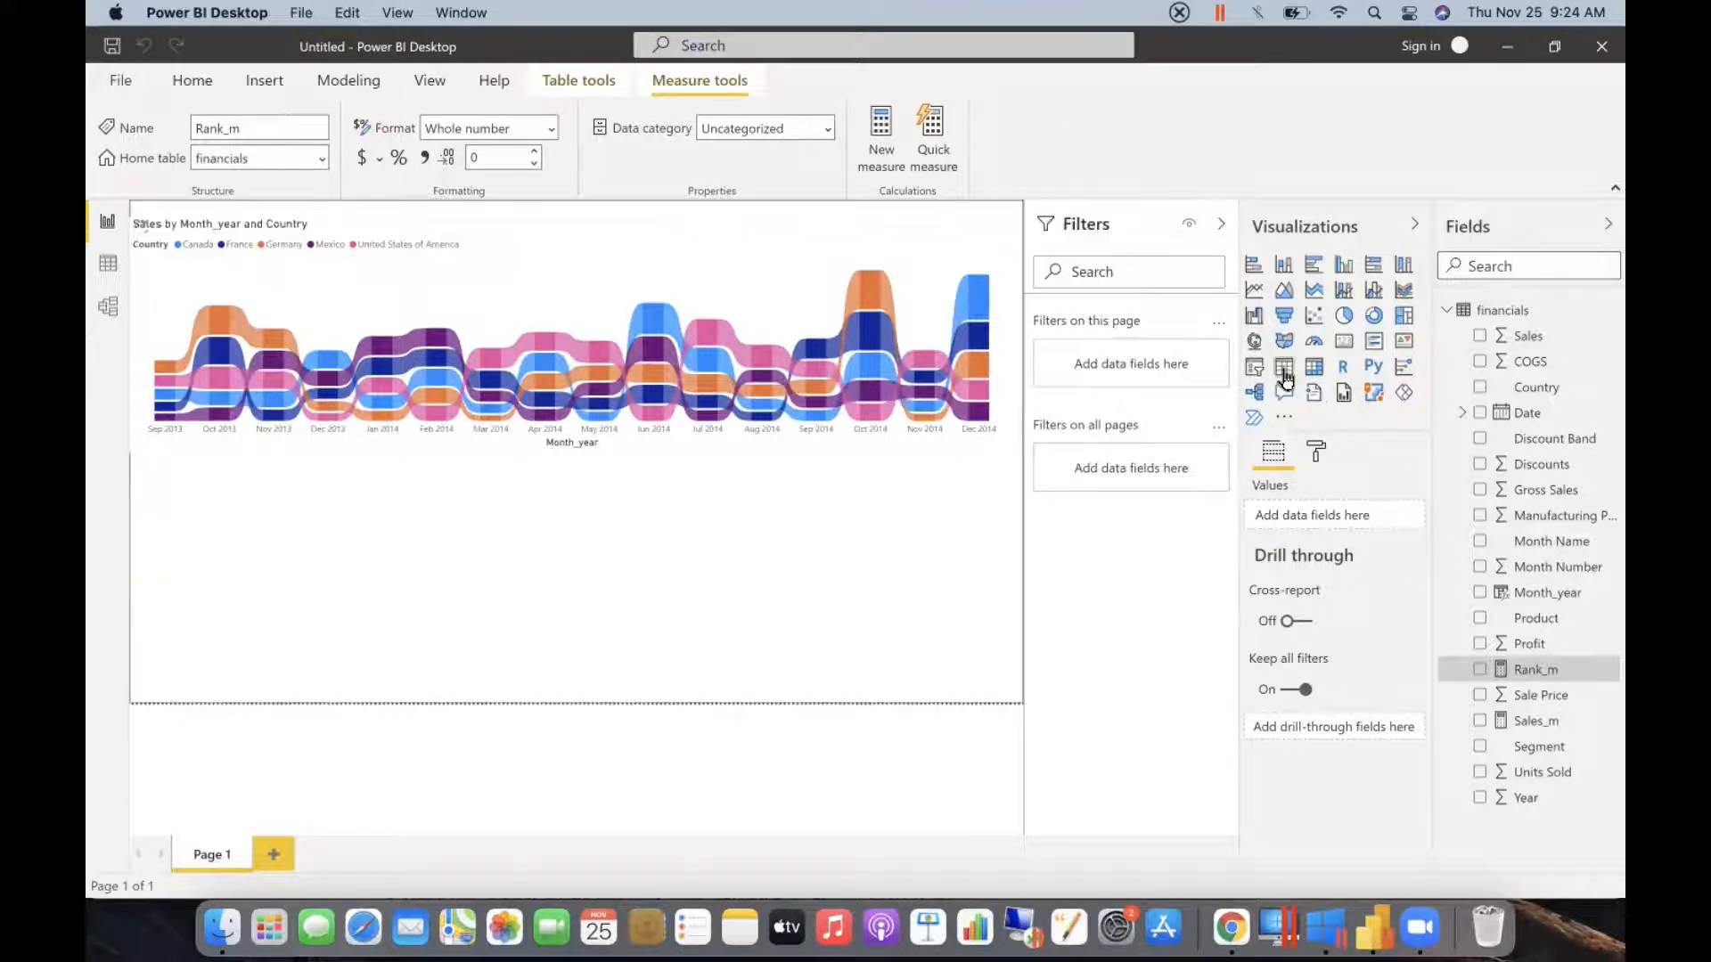
{"action": "left_click", "coordinate": [1284, 371]}
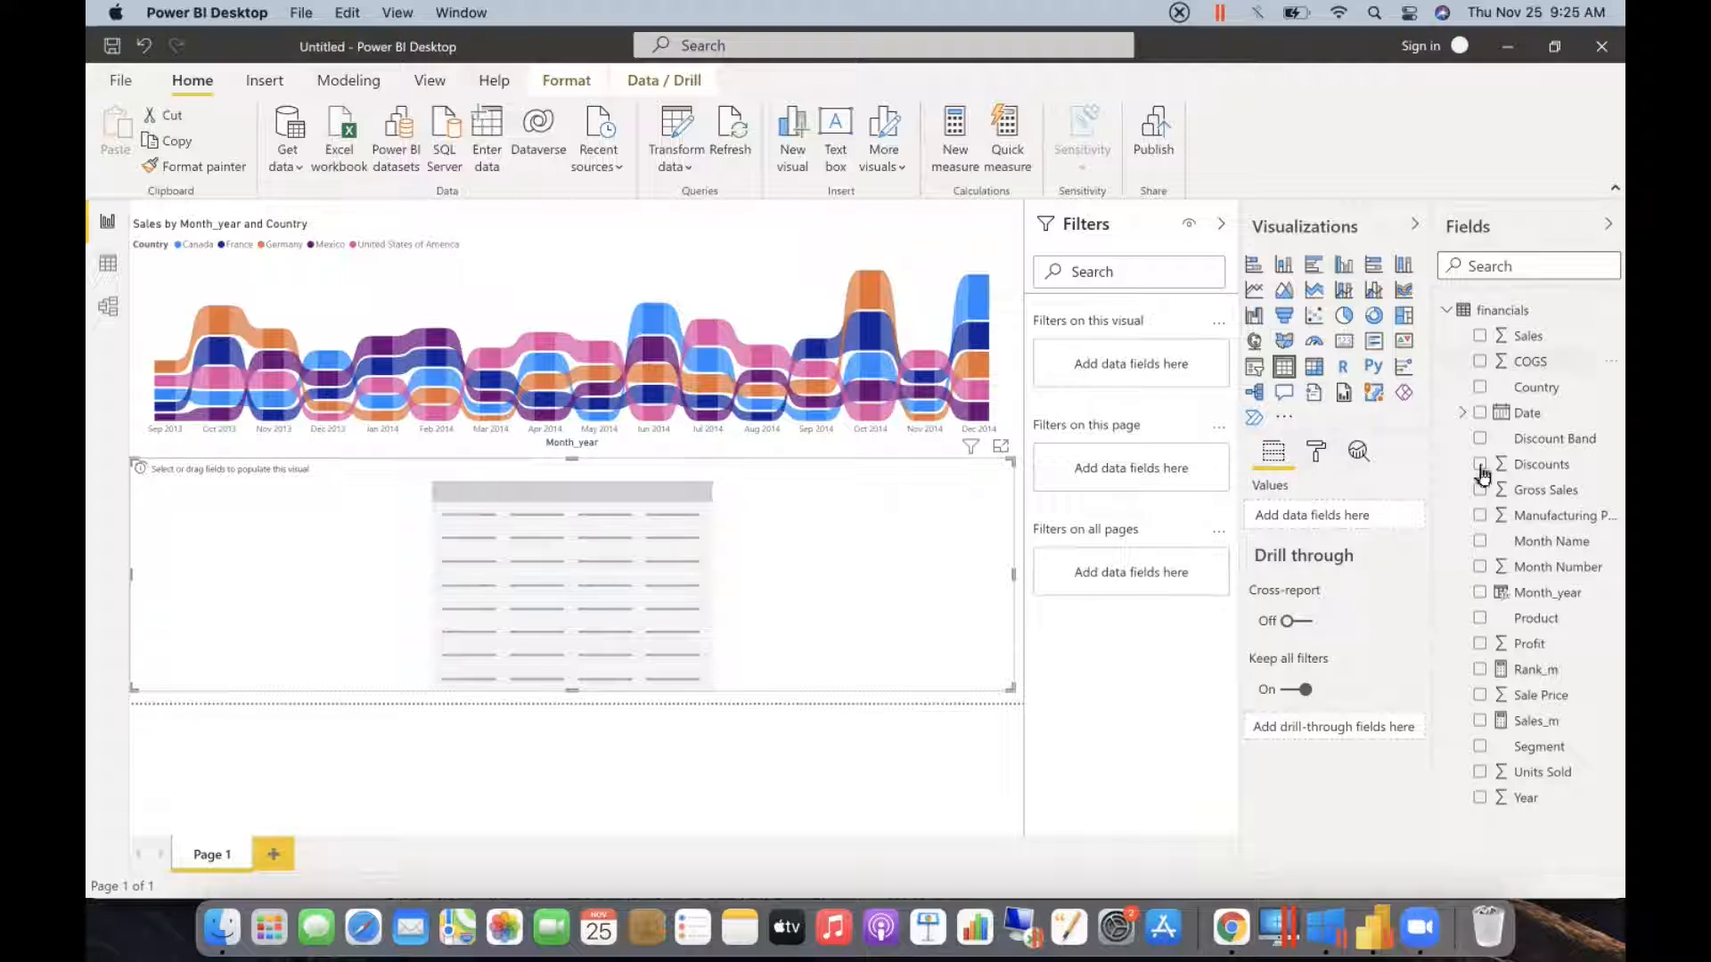
{"action": "left_click", "coordinate": [1480, 387]}
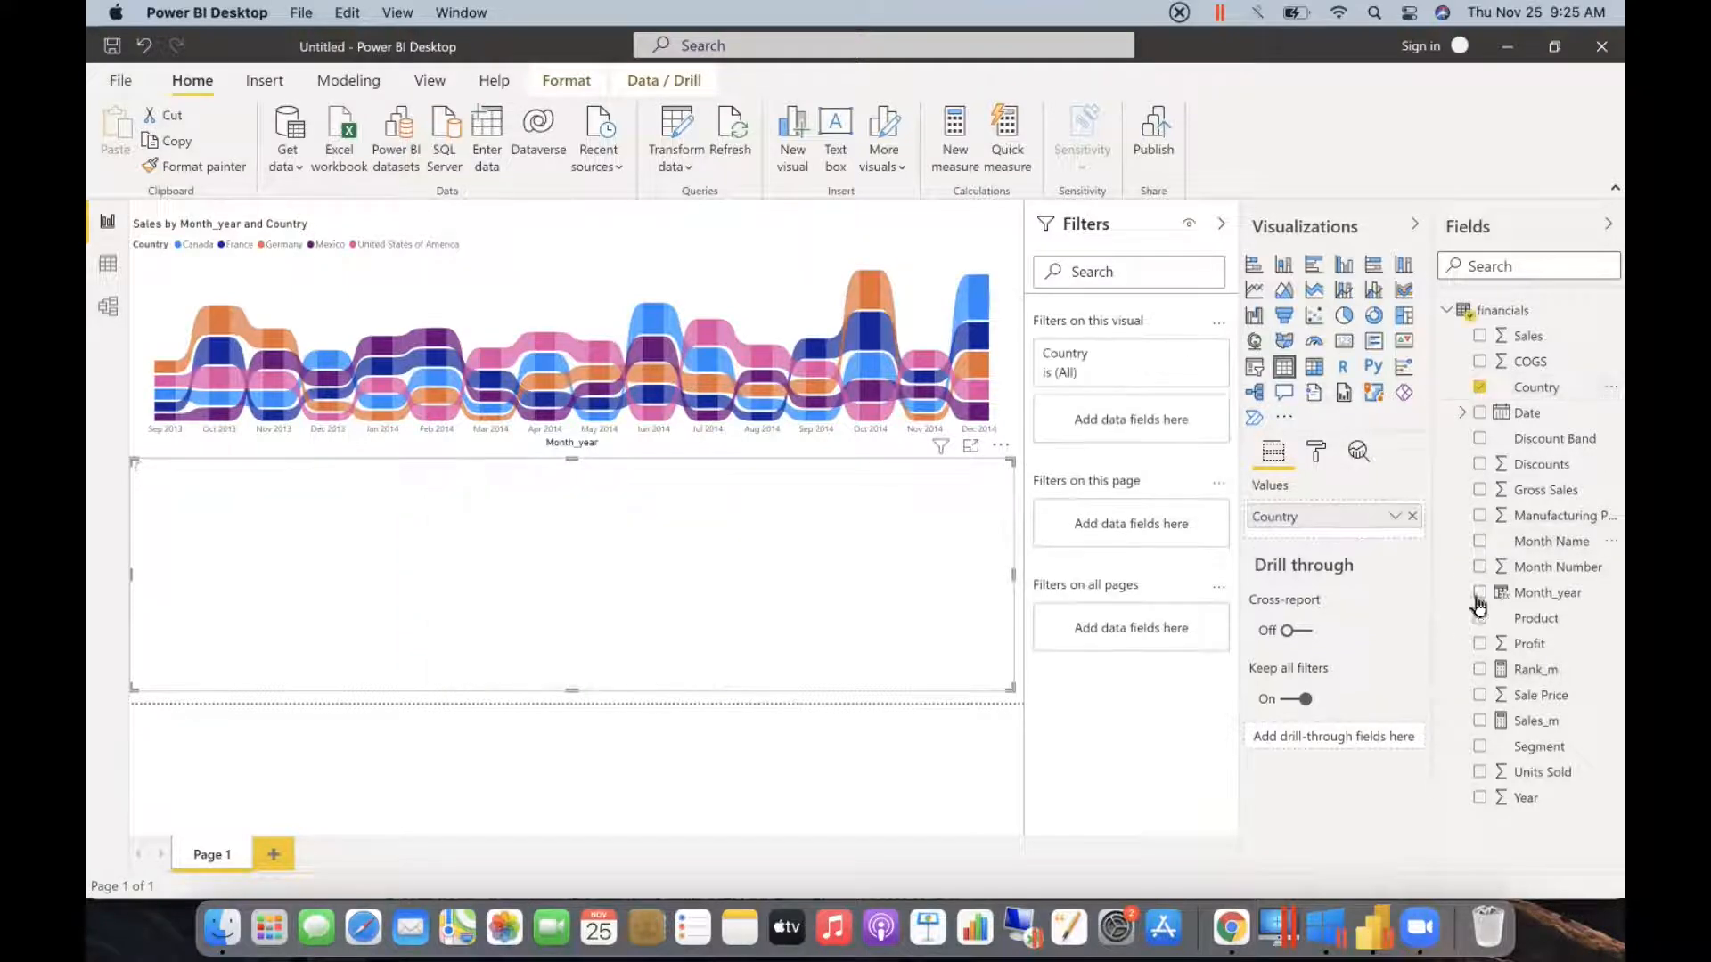
{"action": "left_click", "coordinate": [1479, 336]}
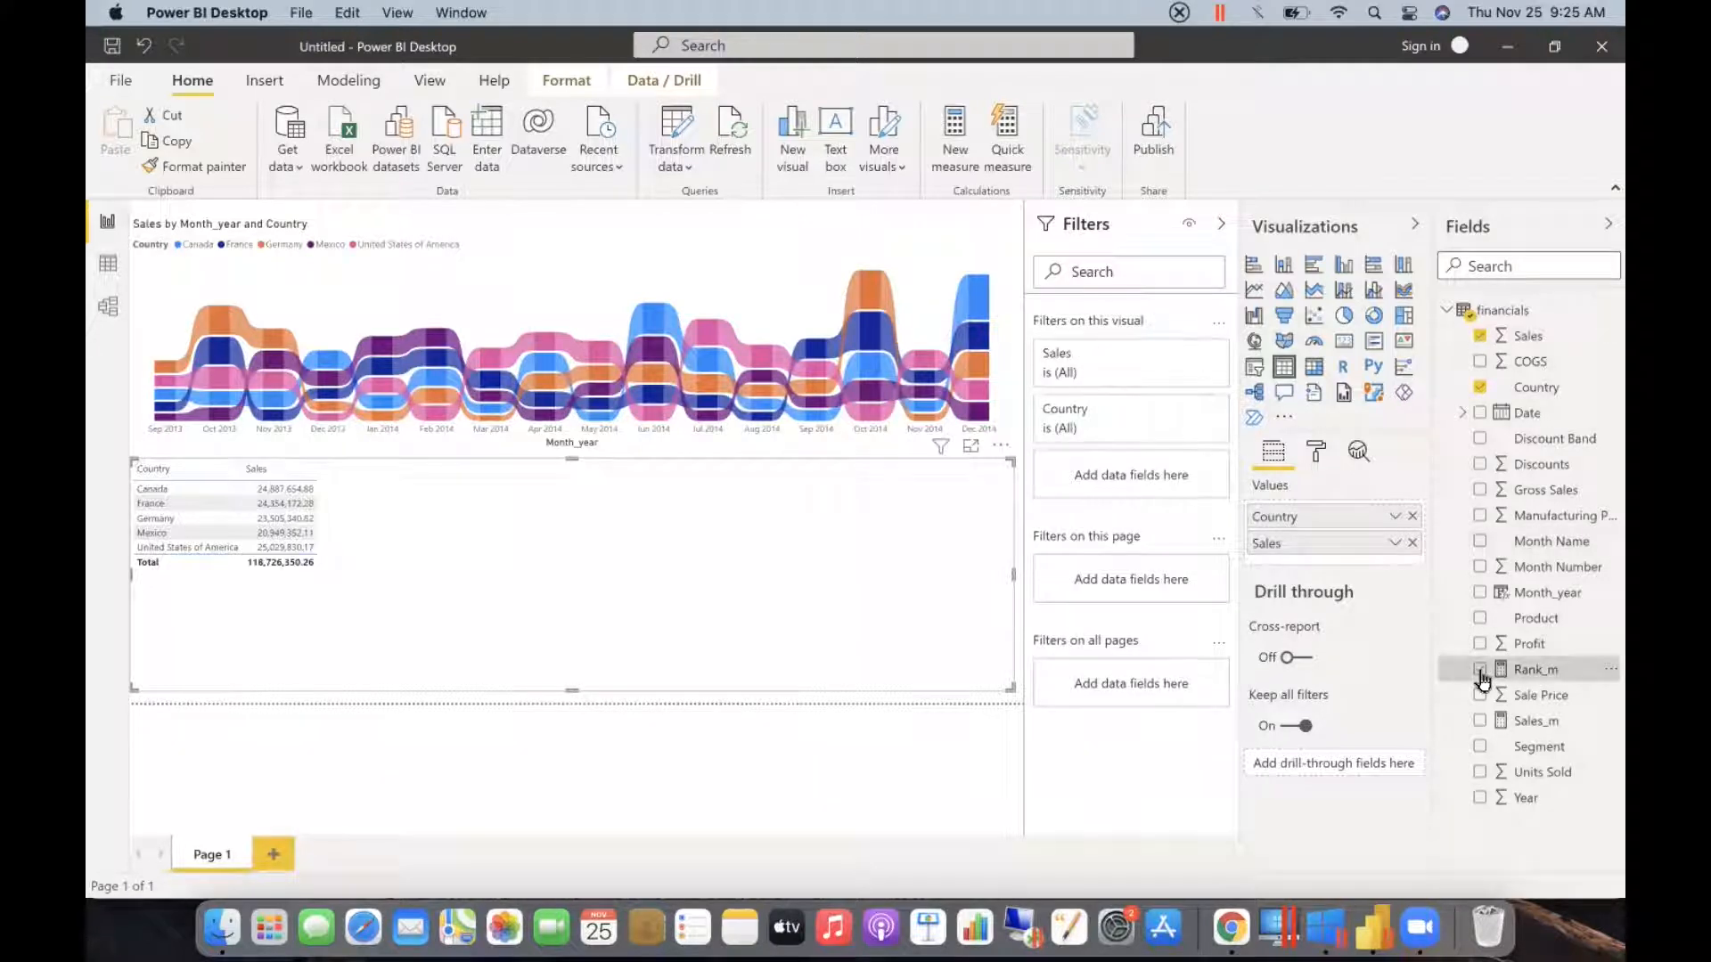
{"action": "left_click", "coordinate": [1481, 669]}
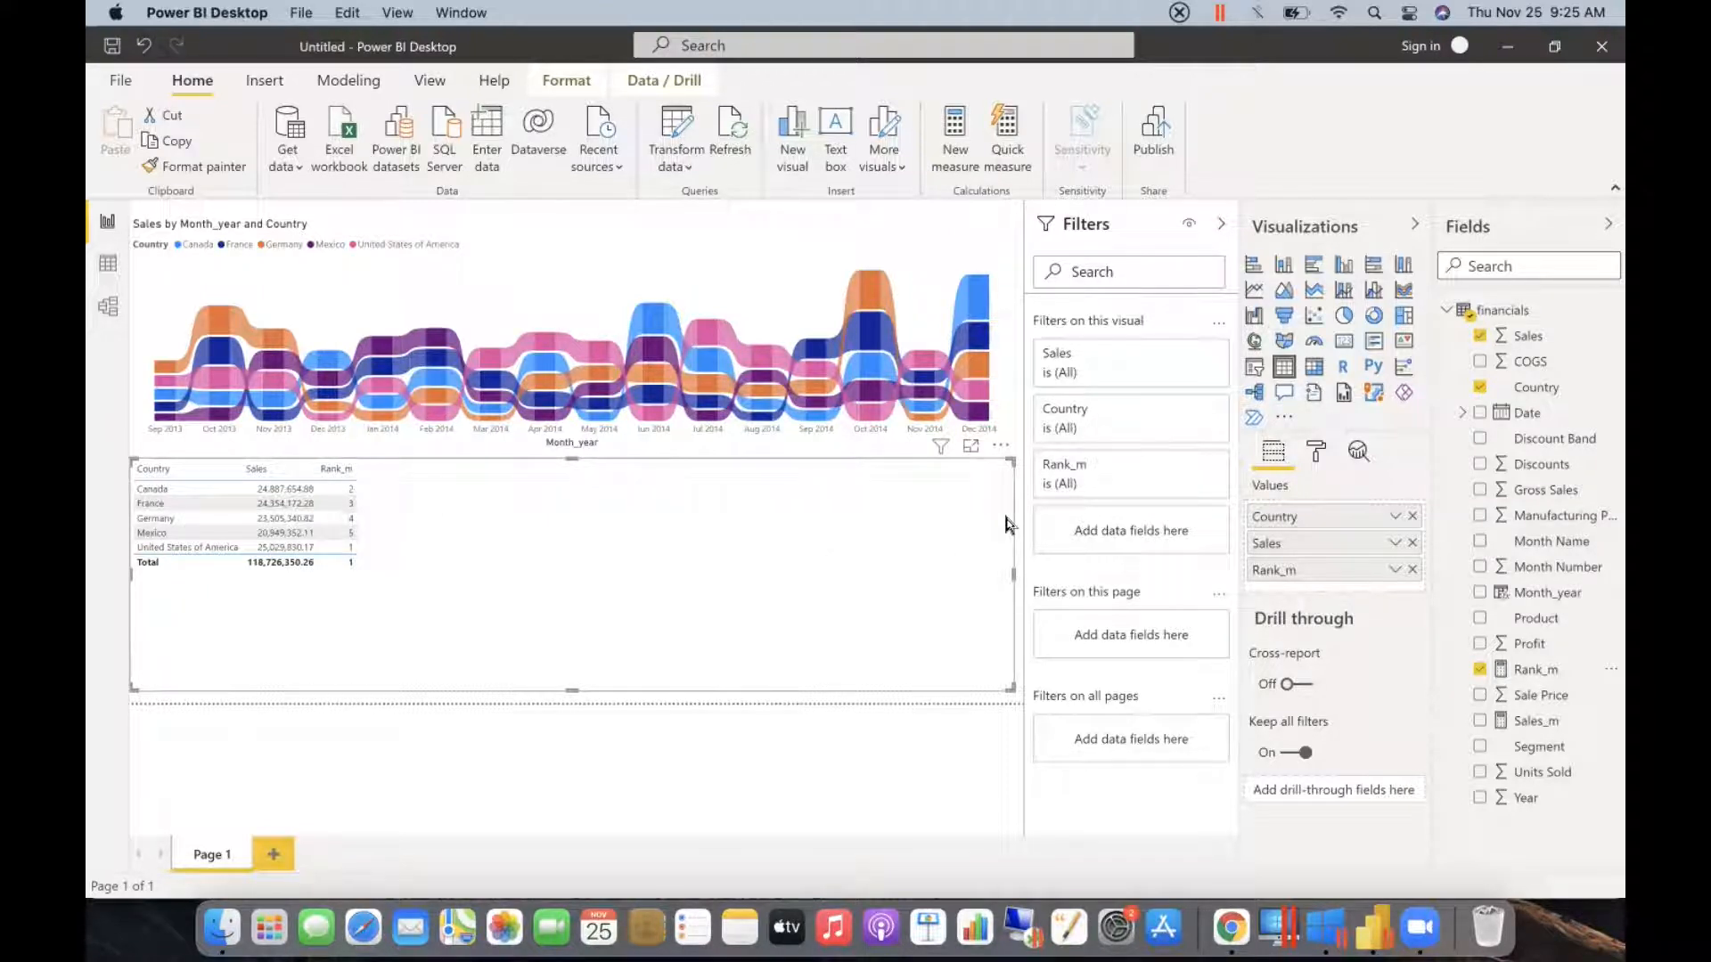
{"action": "left_click", "coordinate": [1001, 445]}
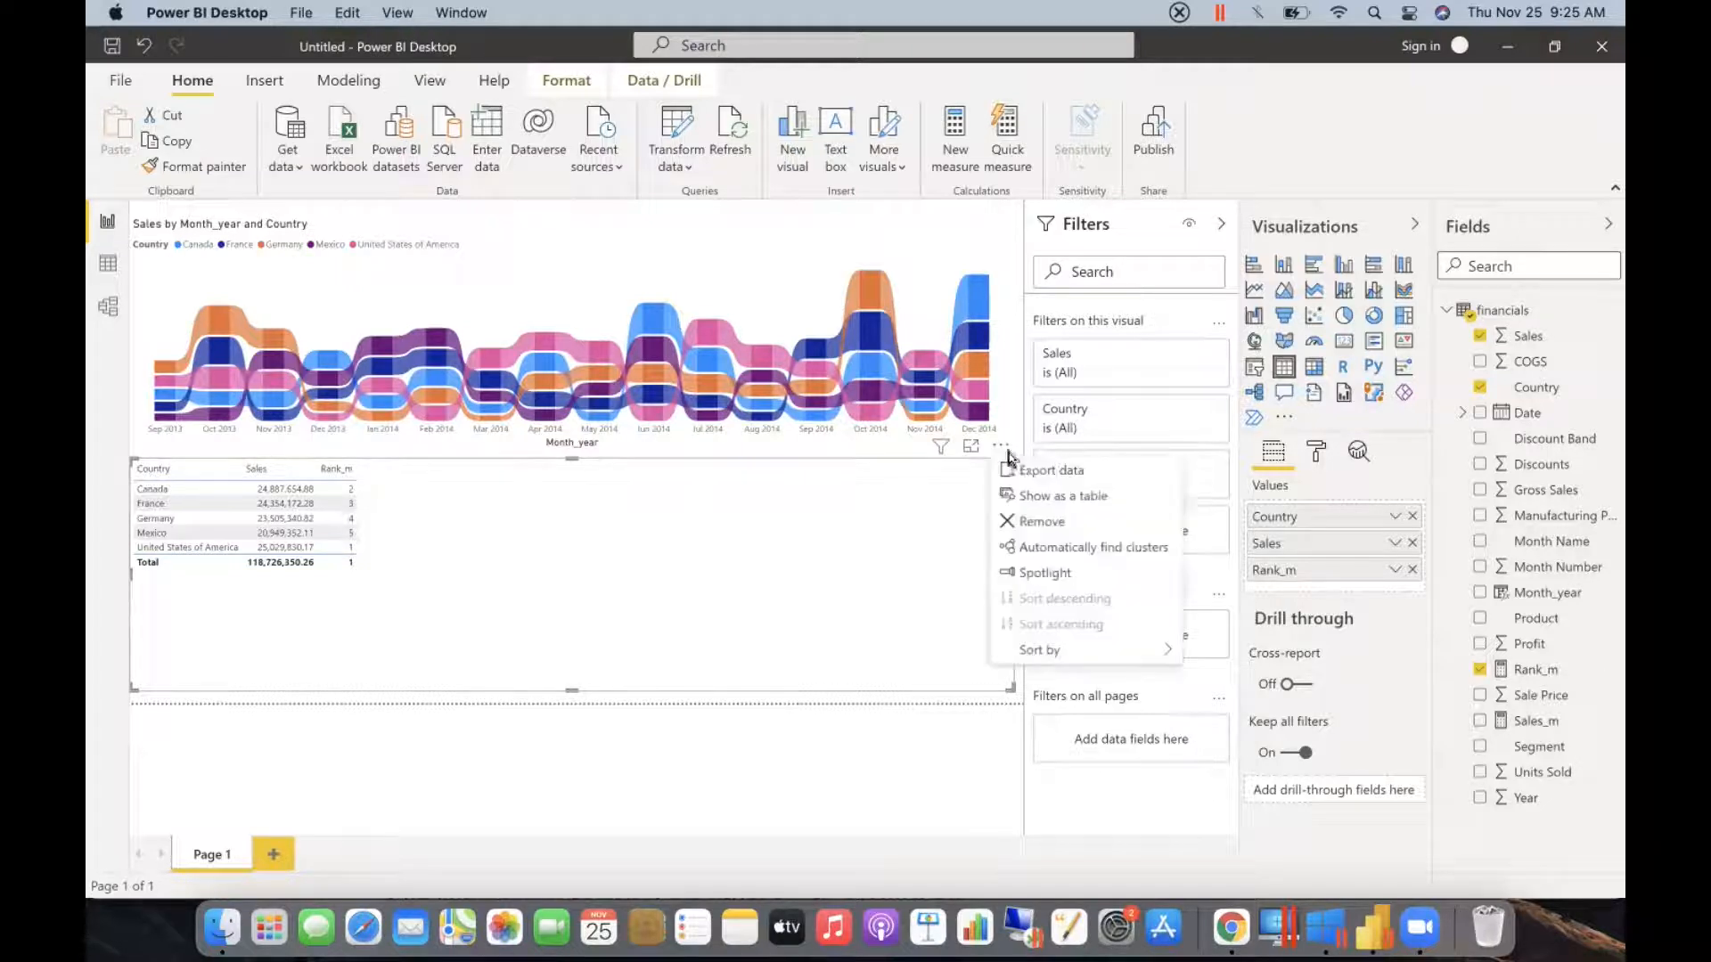
{"action": "left_click", "coordinate": [1031, 532]}
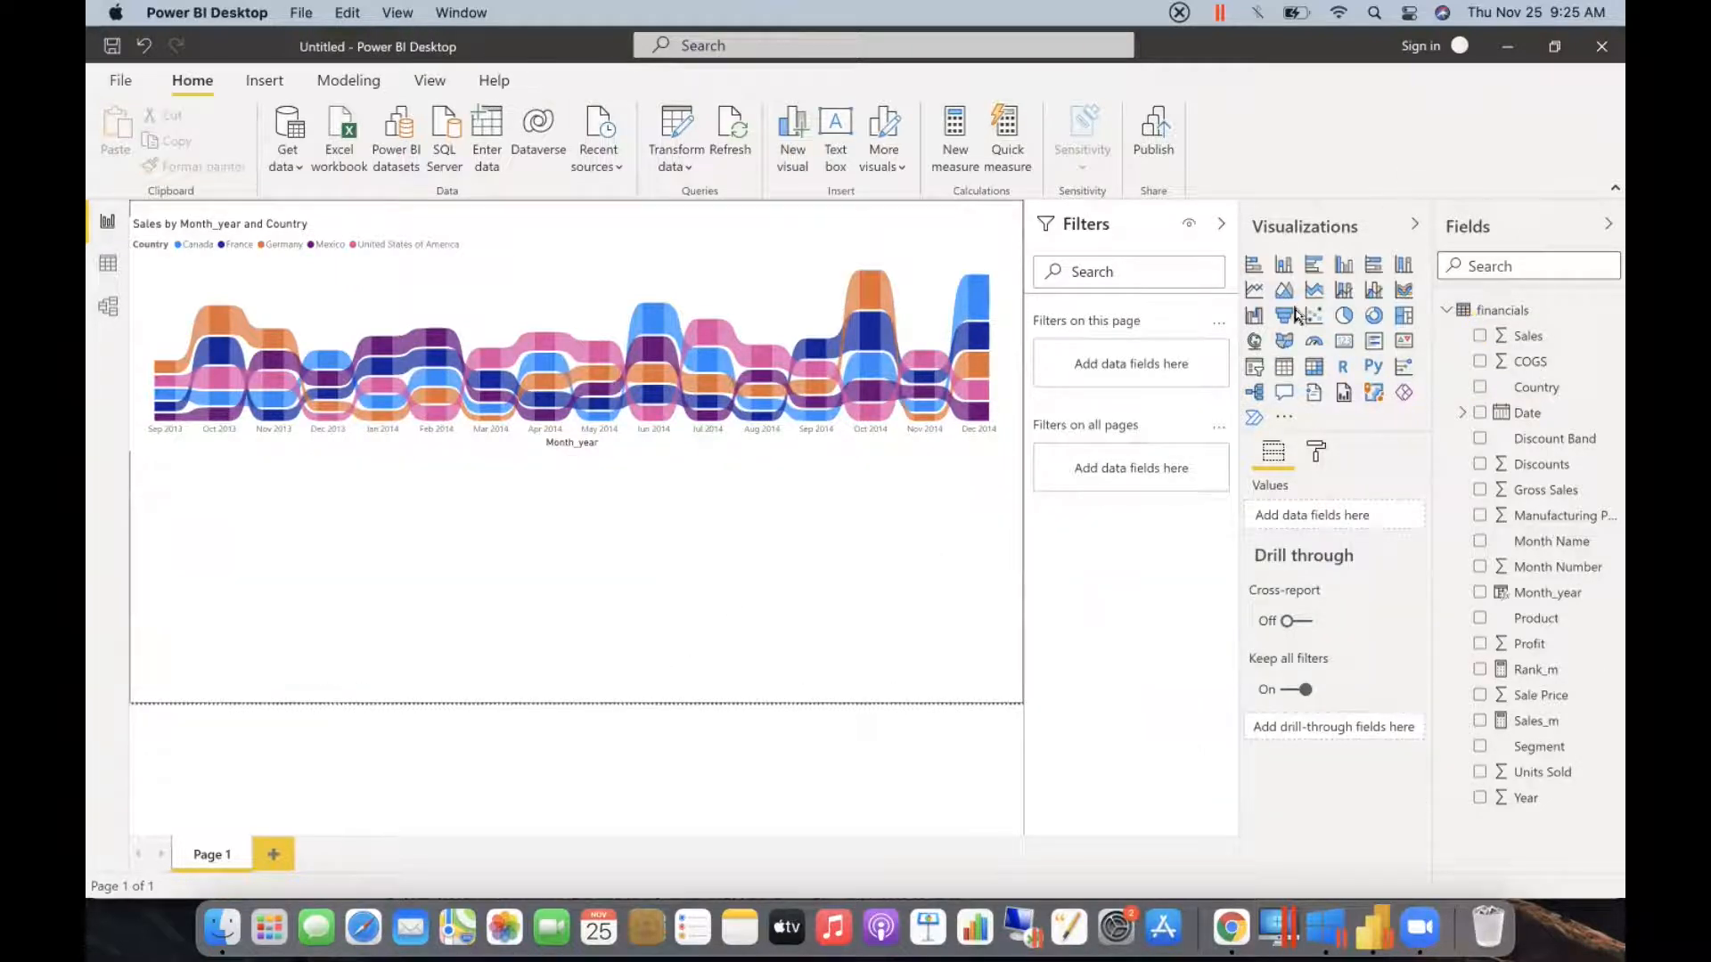
- Add a line chart below the ribbon chart with Month_year on the axis, Country as legend and Rank_m as values
{"action": "left_click", "coordinate": [1254, 290]}
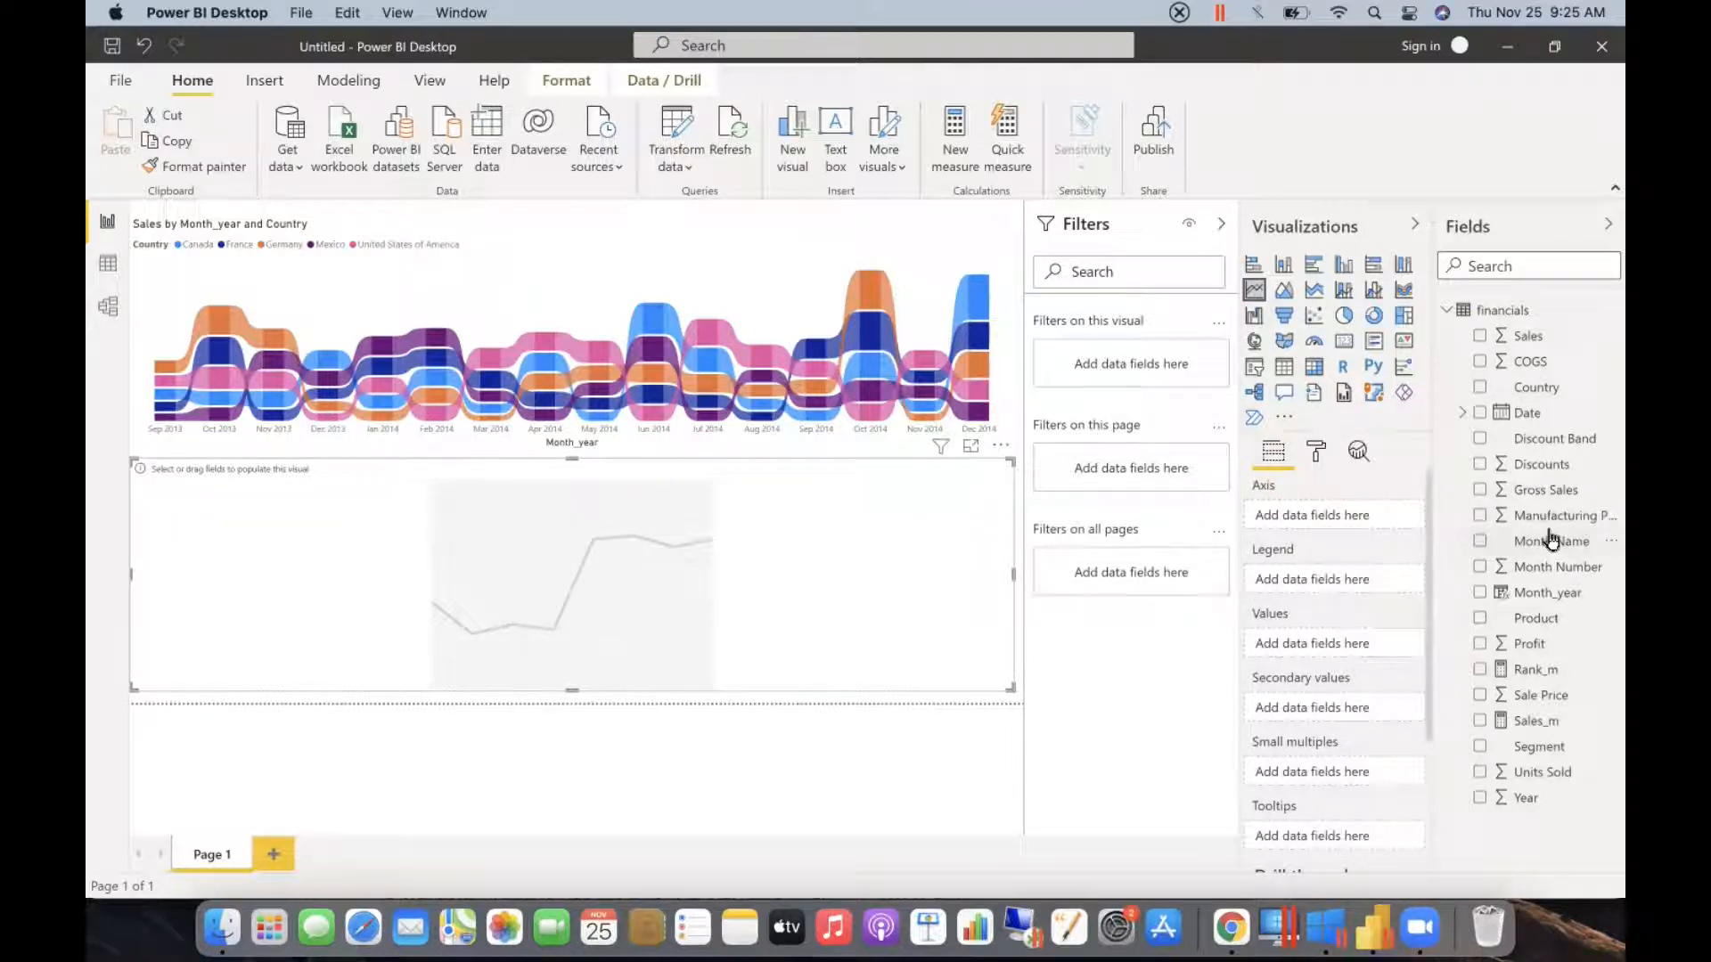
{"action": "left_click_drag", "start_coordinate": [1547, 597], "coordinate": [1299, 508]}
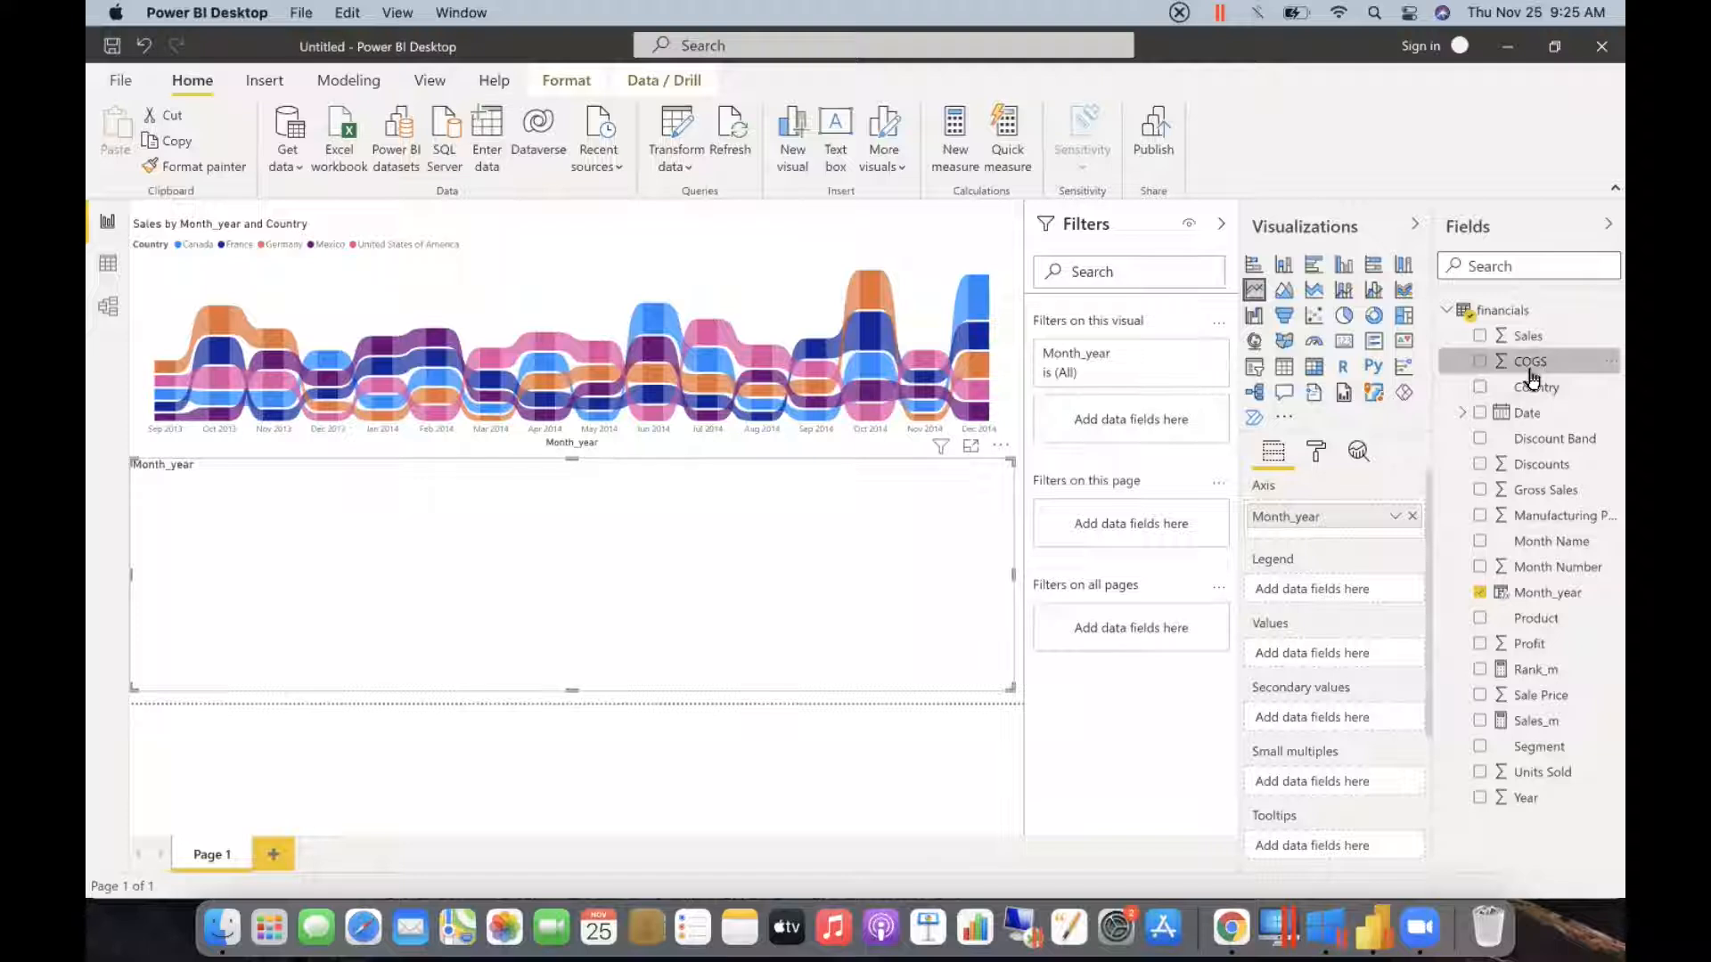
{"action": "left_click_drag", "start_coordinate": [1533, 387], "coordinate": [1317, 590]}
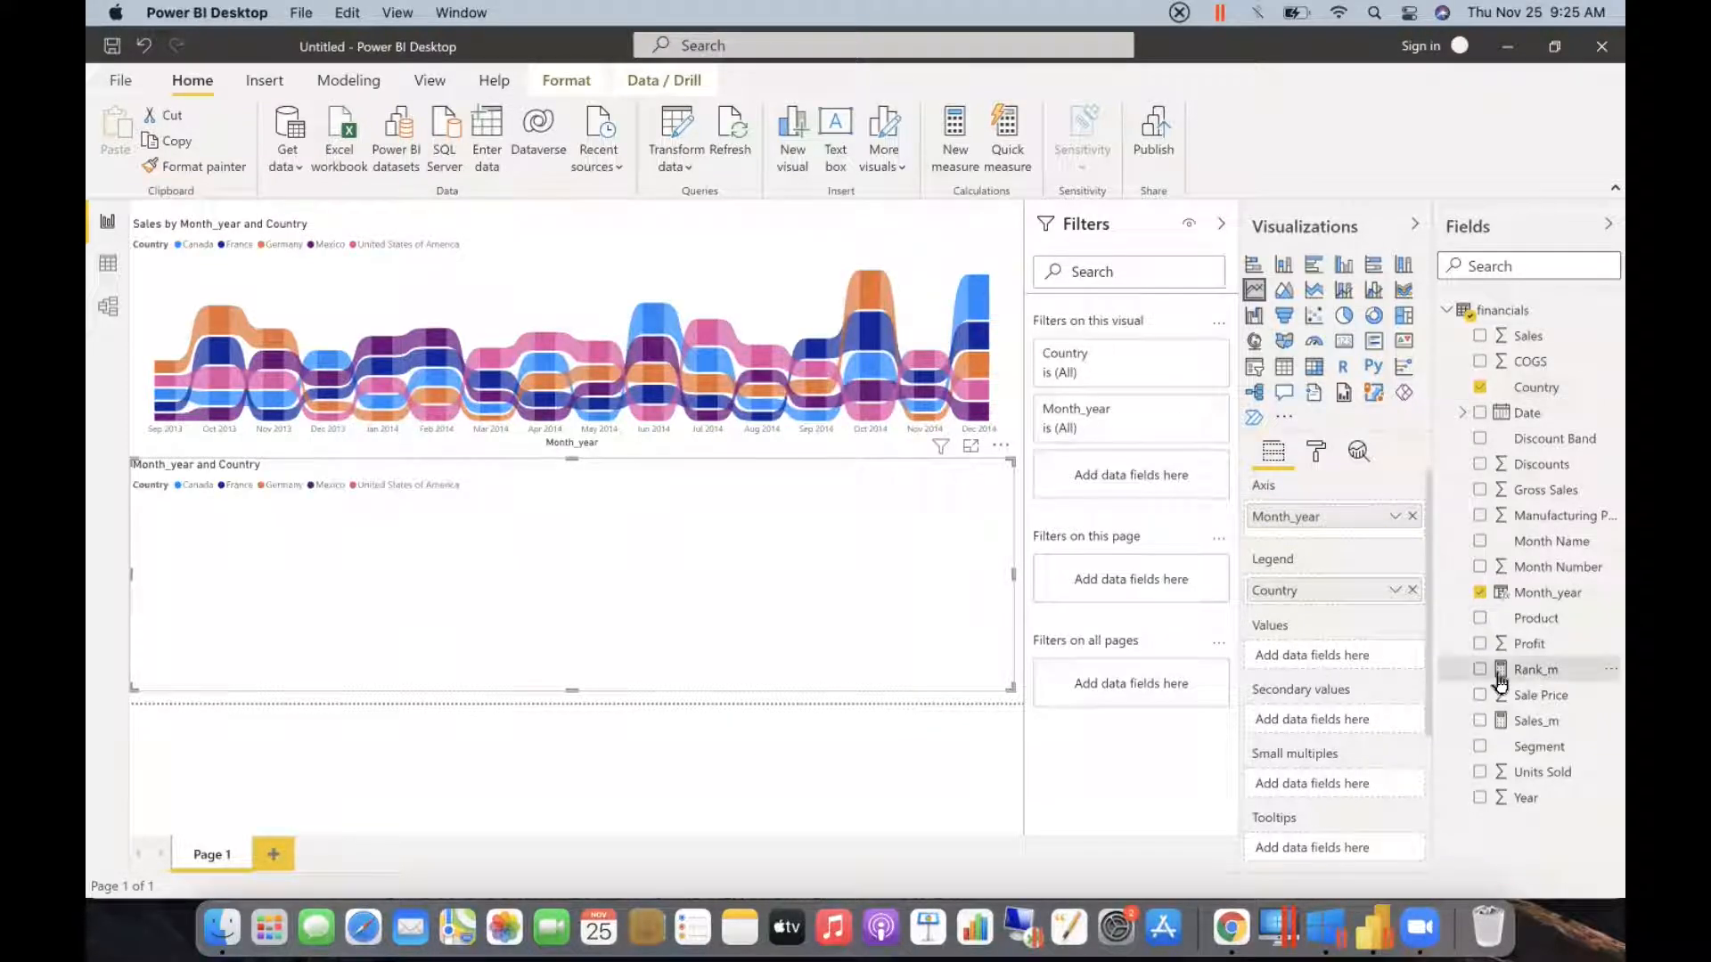
{"action": "left_click_drag", "start_coordinate": [1551, 680], "coordinate": [1325, 657]}
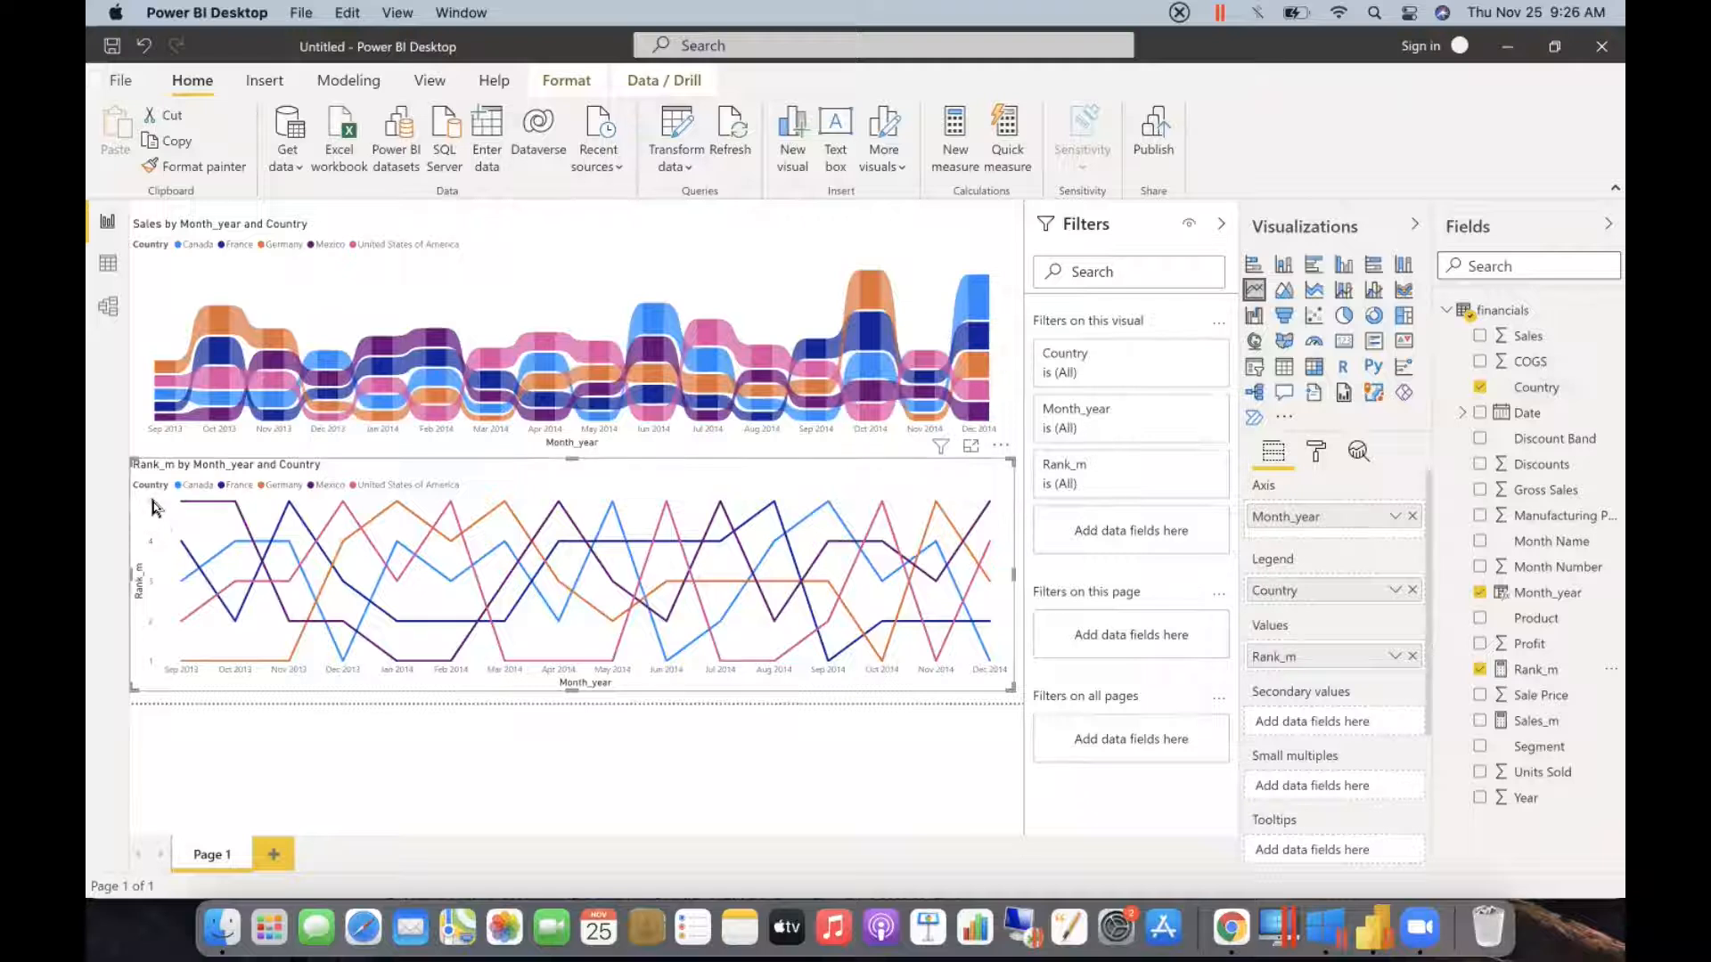
- Try inverting the Y axis of the rank line chart and turning that axis off
{"action": "mouse_move", "coordinate": [215, 322]}
{"action": "left_click", "coordinate": [1315, 451]}
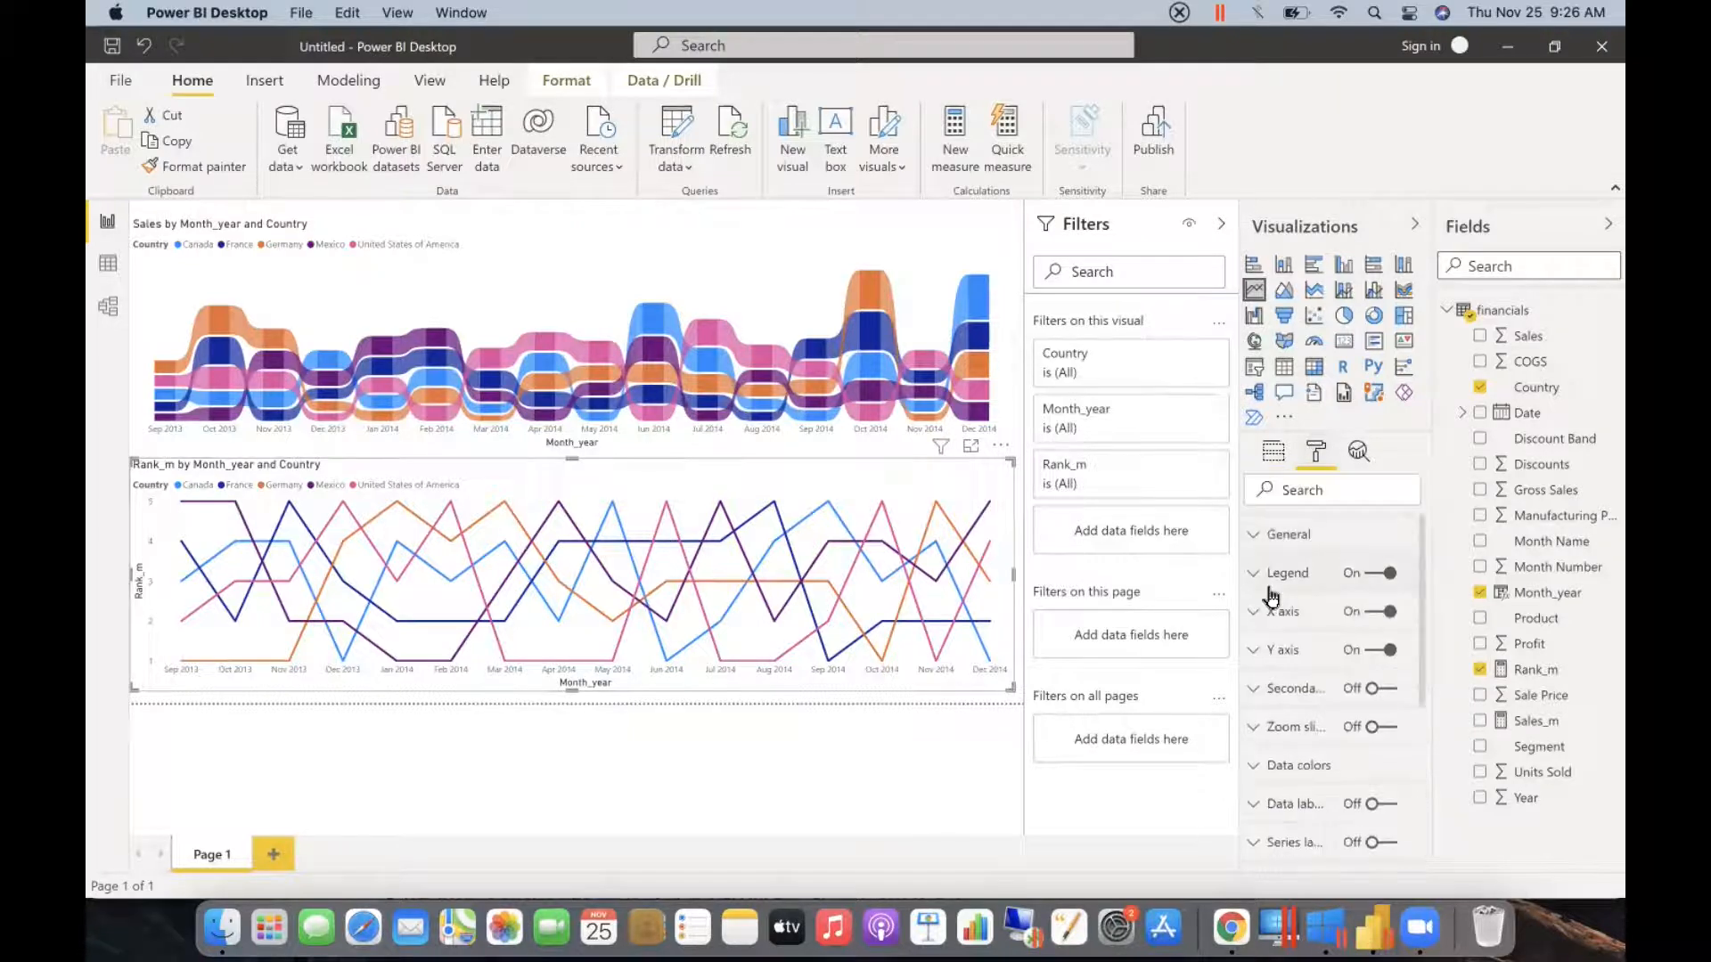
{"action": "scroll", "coordinate": [1261, 611], "scroll_direction": "down", "scroll_amount": 2}
{"action": "left_click", "coordinate": [1254, 584]}
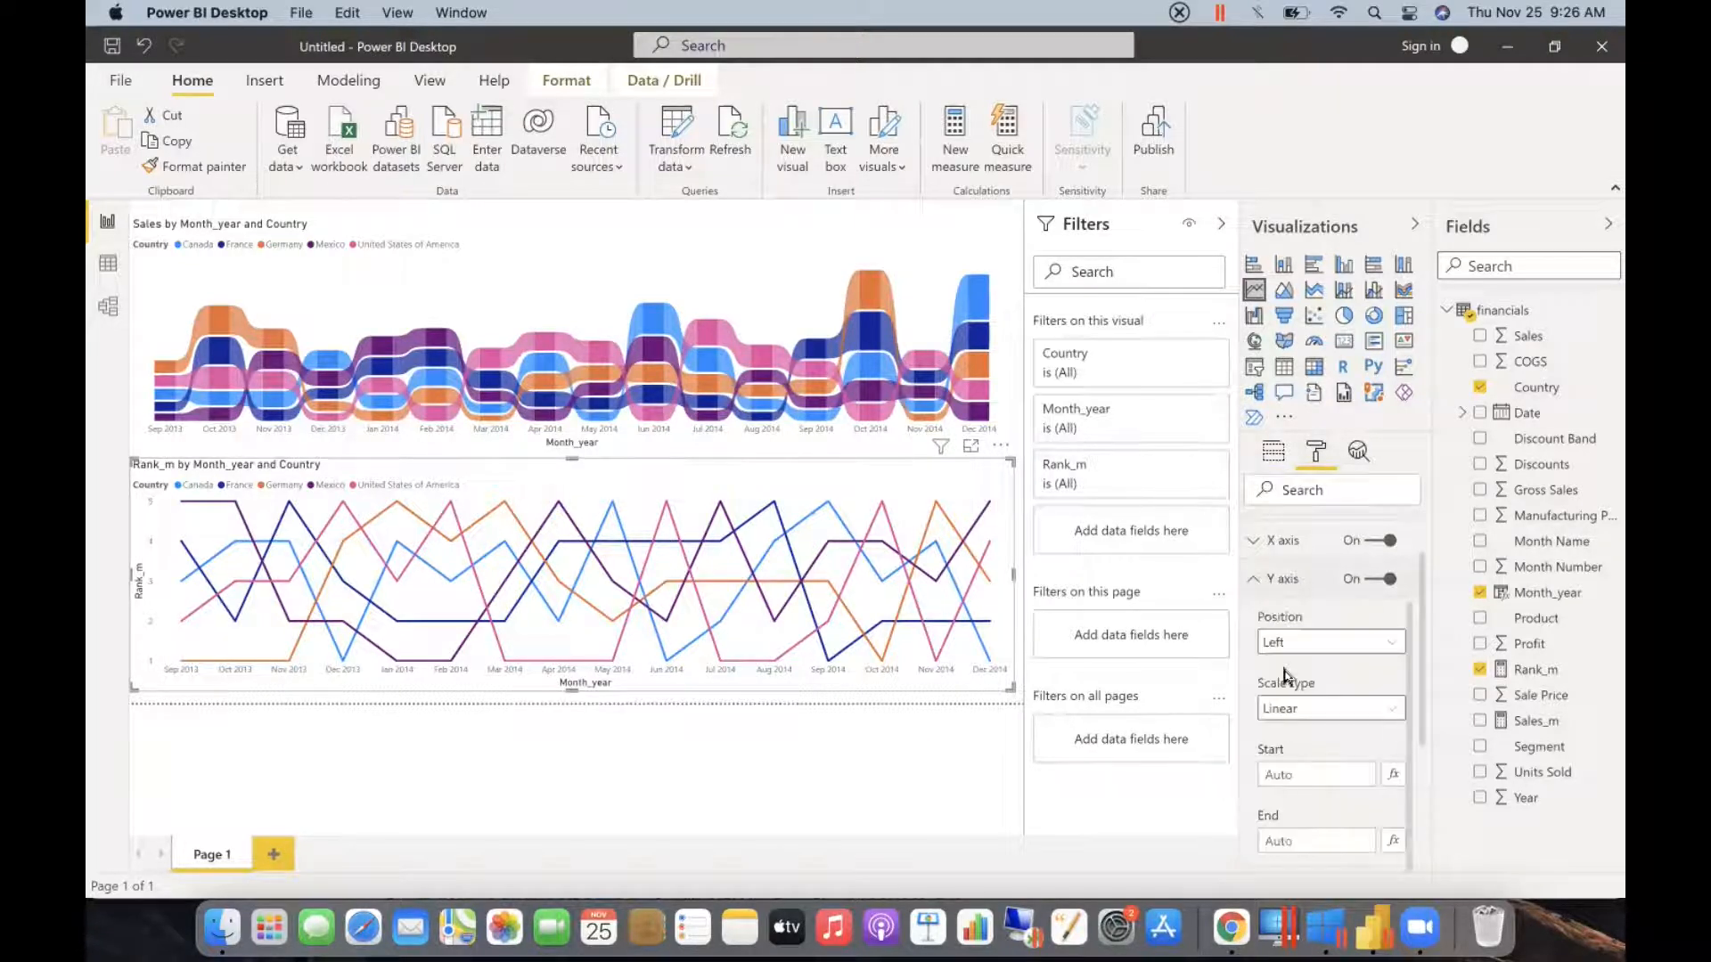
{"action": "scroll", "coordinate": [1292, 723], "scroll_direction": "down", "scroll_amount": 2}
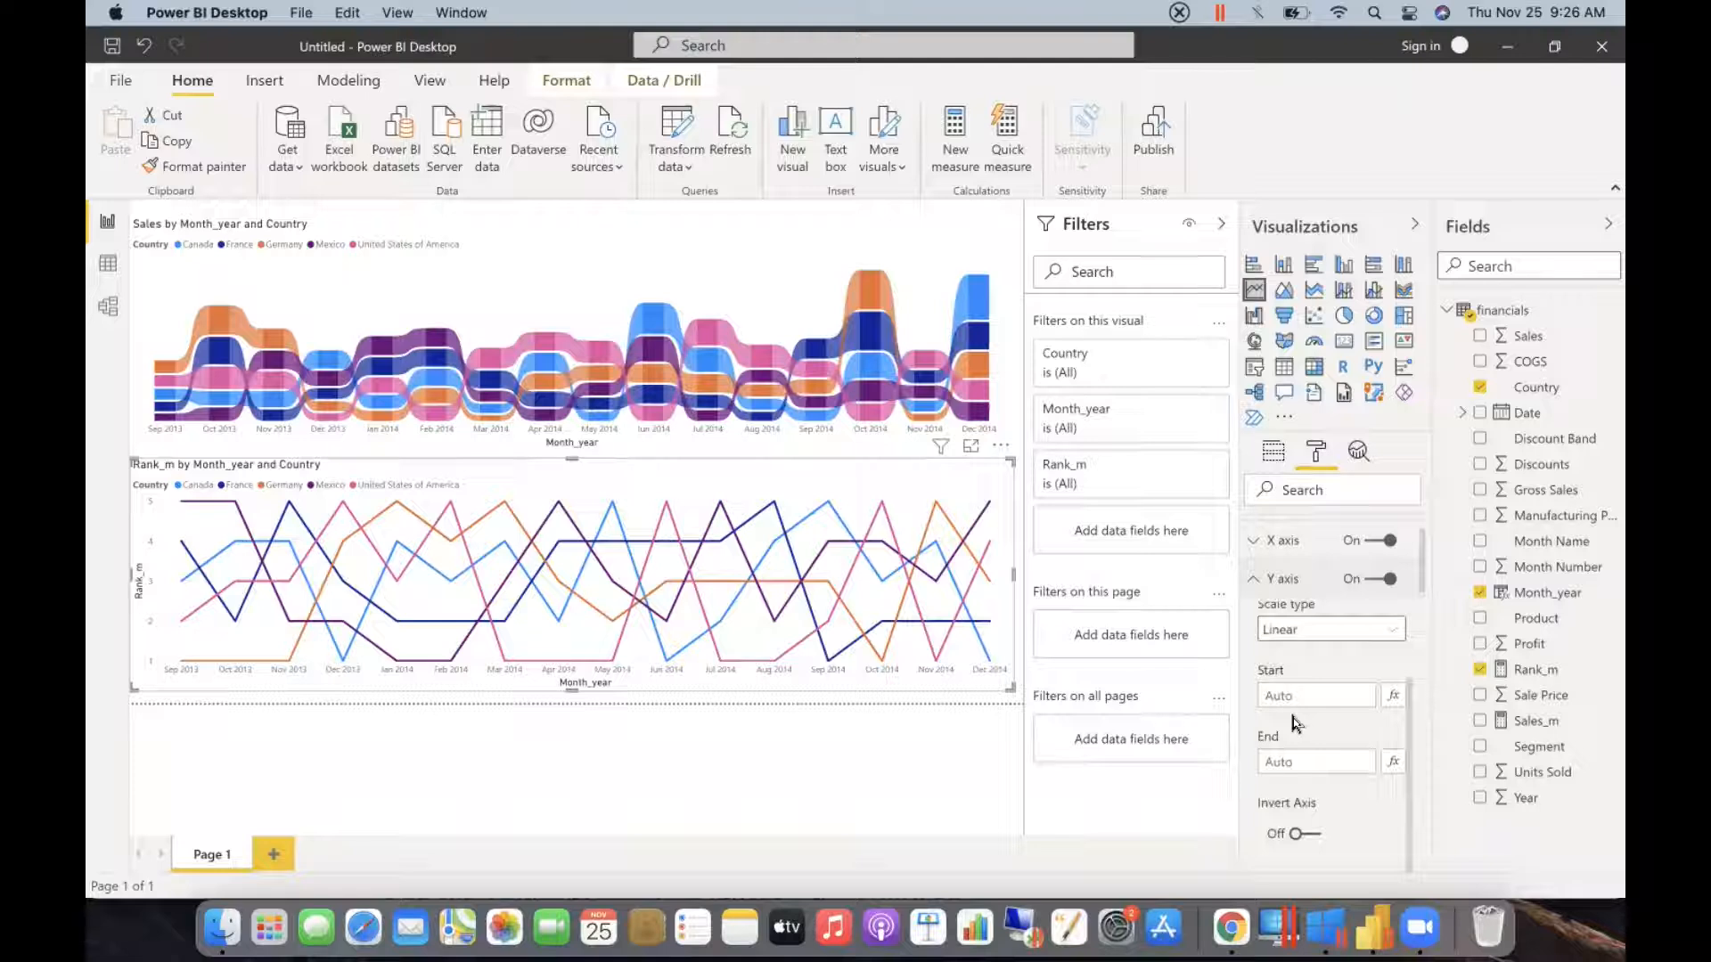
{"action": "left_click", "coordinate": [1295, 838]}
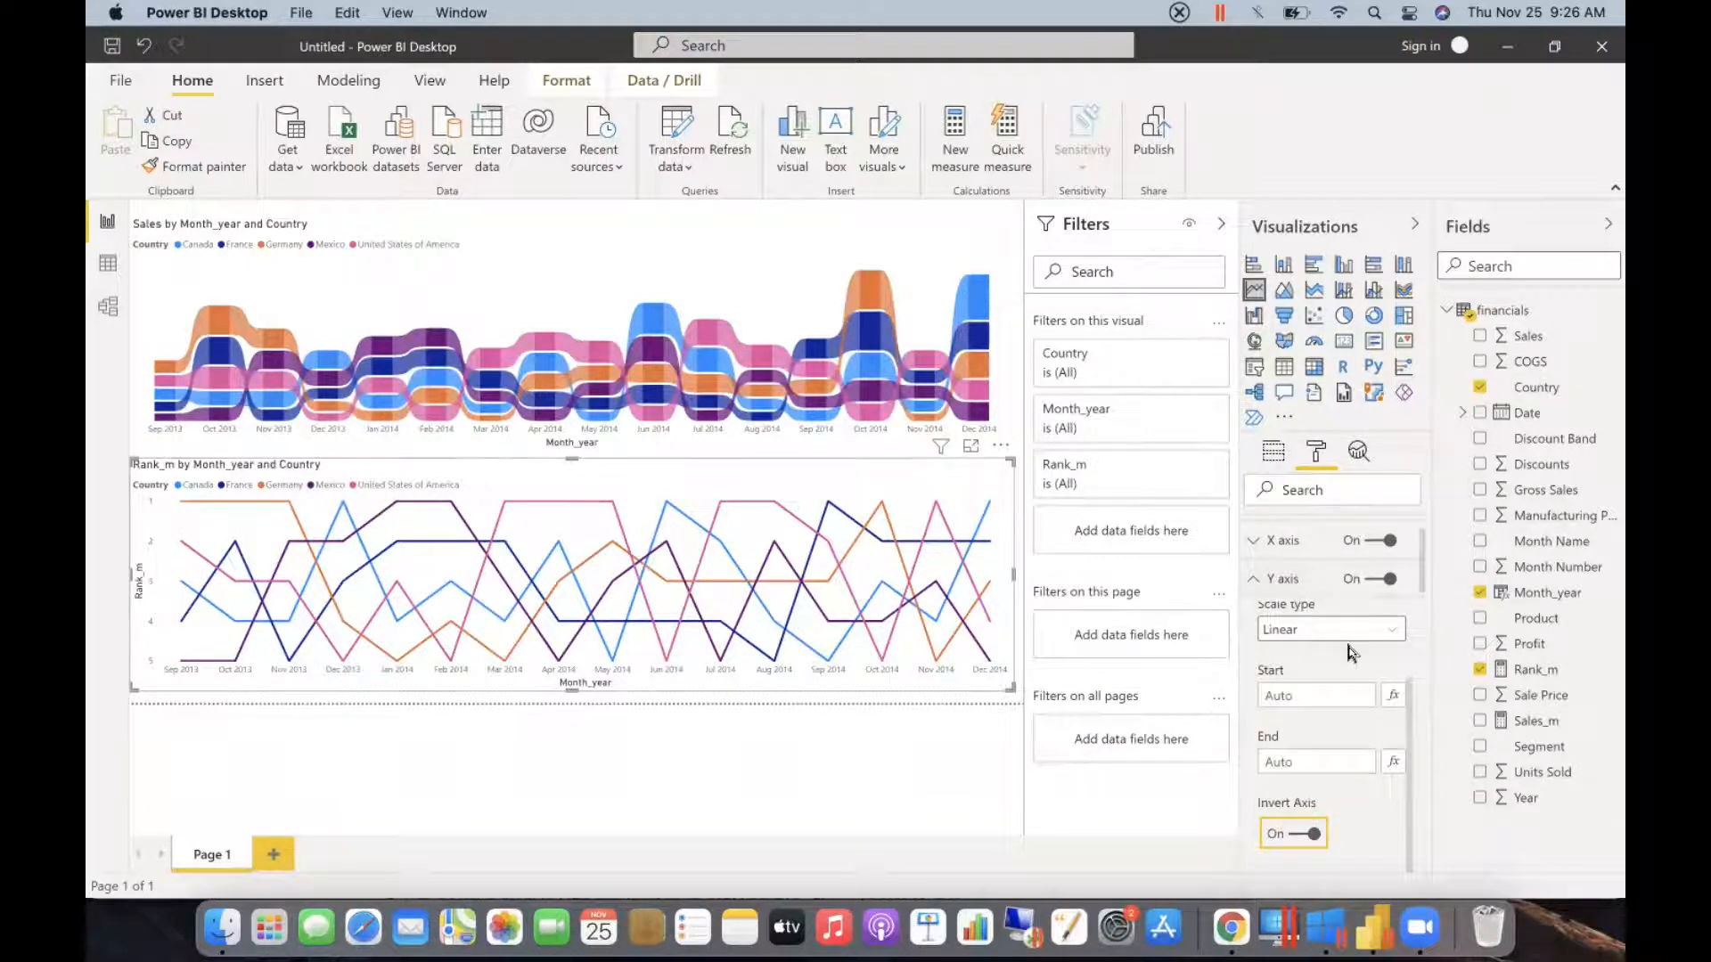
{"action": "left_click", "coordinate": [1386, 581]}
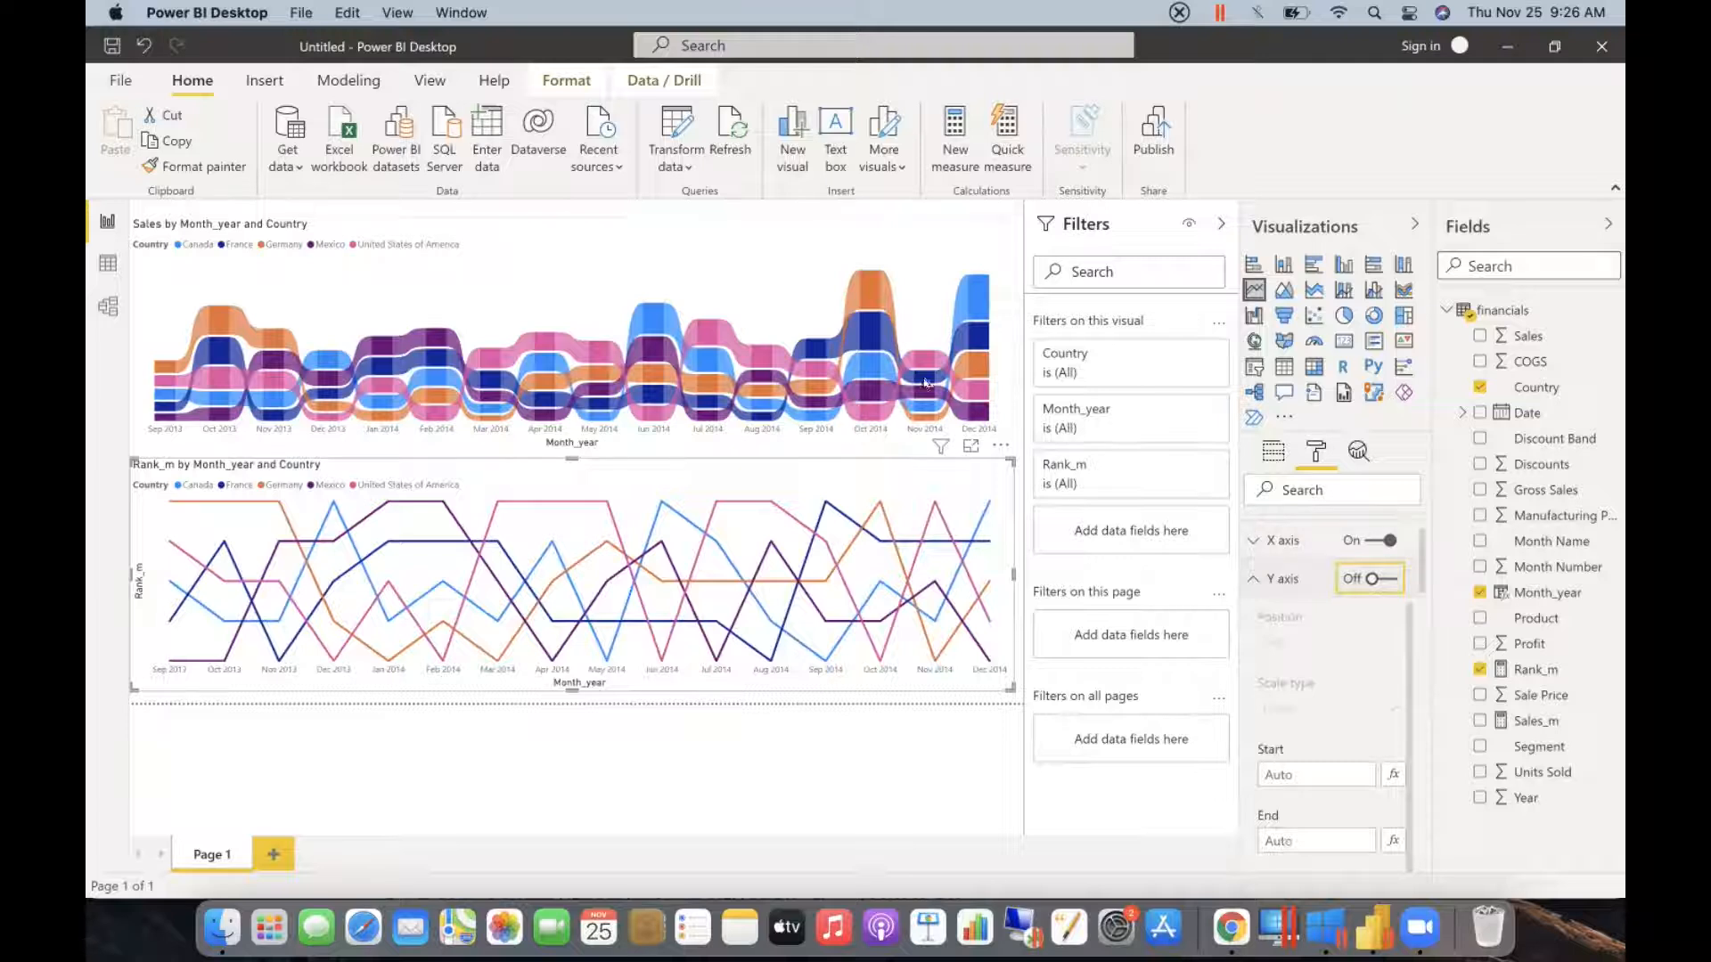
- Redefine the Rank_m measure as RANKX(ALL(financials[Country]),financials[Sales_m]) *-1
{"action": "right_click", "coordinate": [1531, 677]}
{"action": "left_click", "coordinate": [1548, 680]}
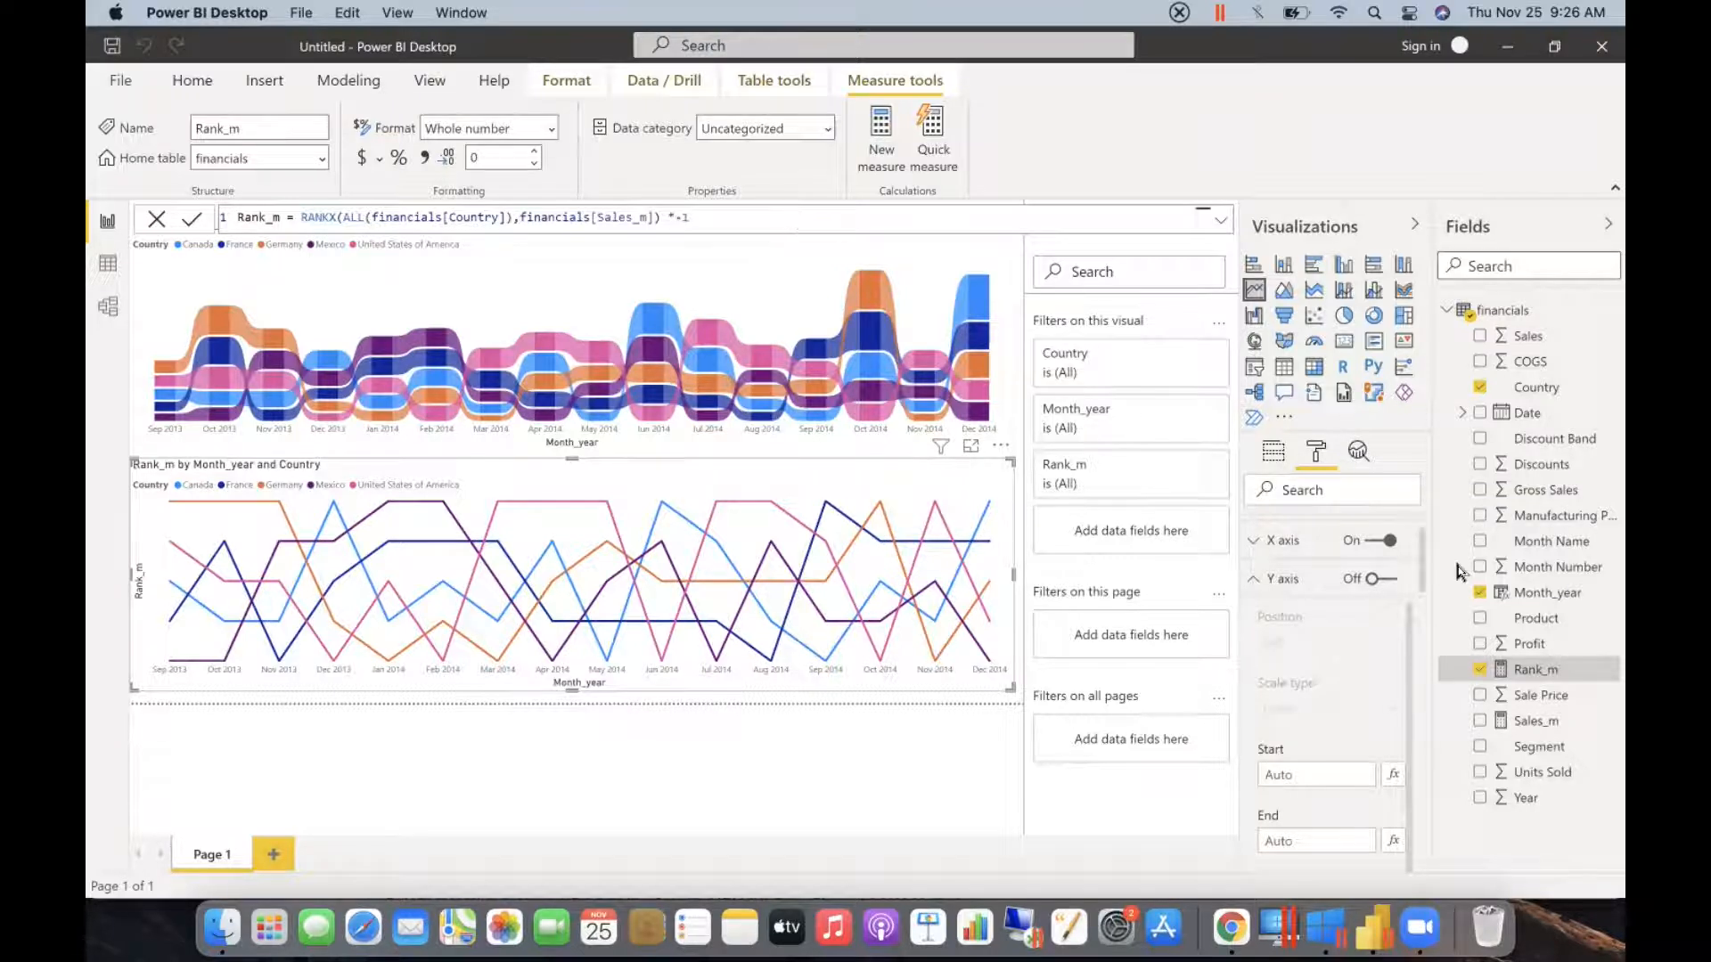
- Turn the rank line chart's Y axis back on and switch off its inversion
{"action": "left_click", "coordinate": [1375, 579]}
{"action": "left_click", "coordinate": [1375, 585]}
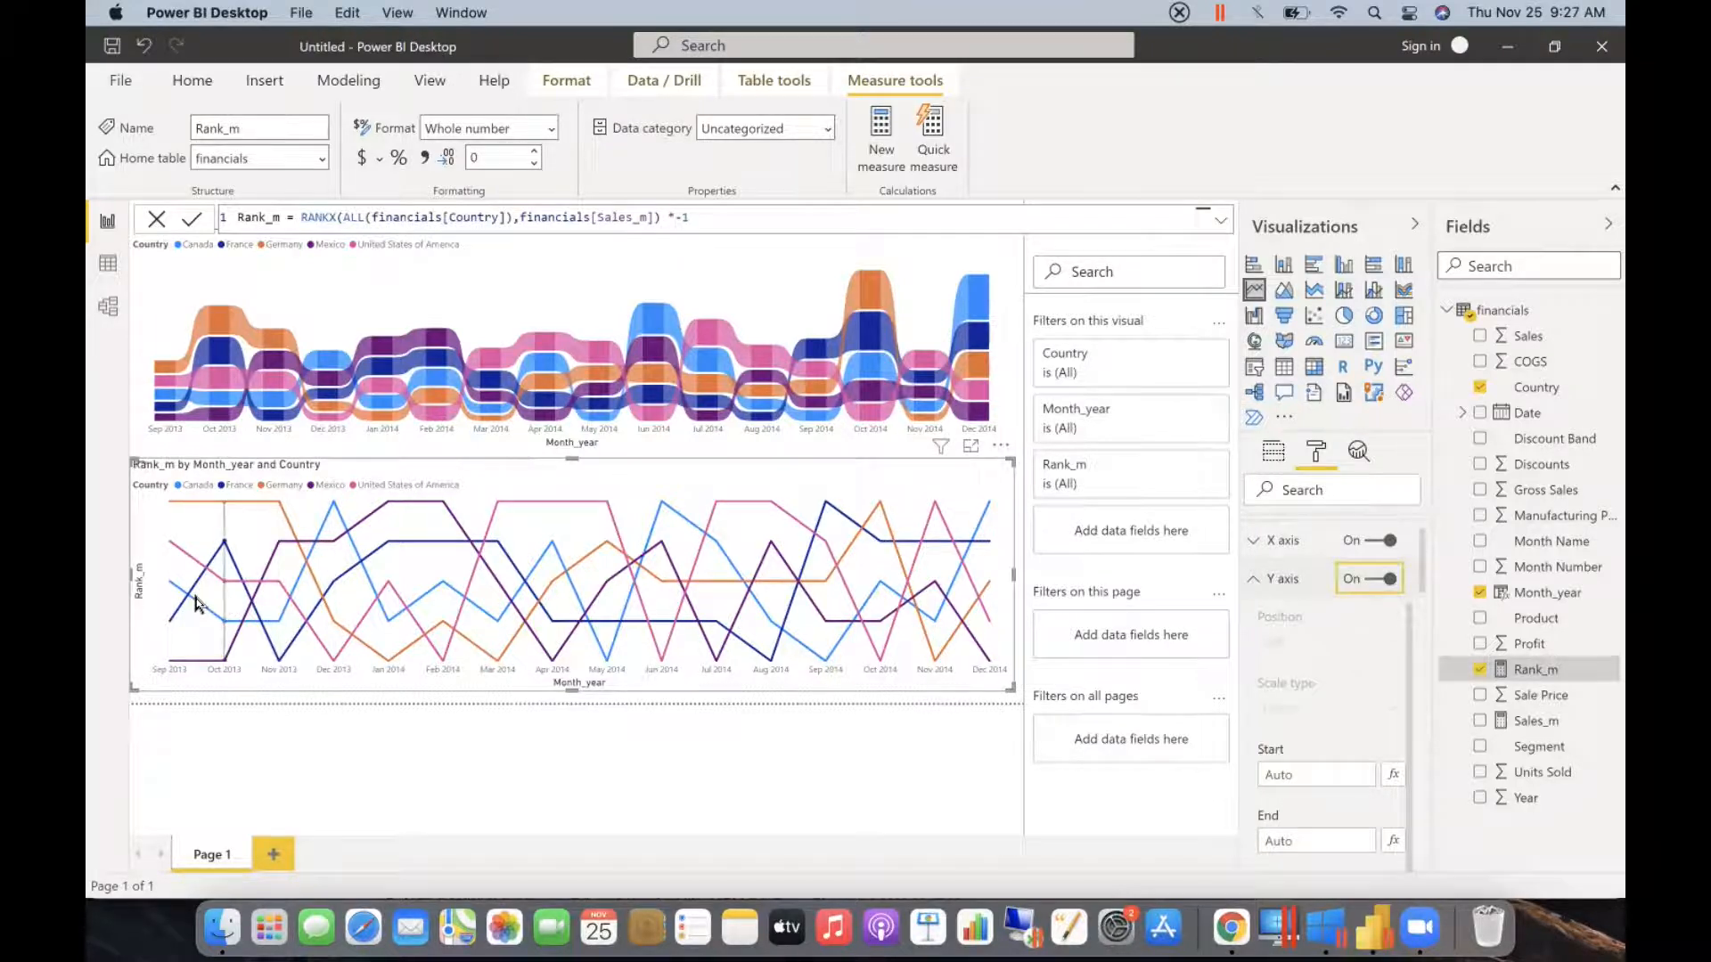
{"action": "scroll", "coordinate": [1304, 751], "scroll_direction": "down", "scroll_amount": 2}
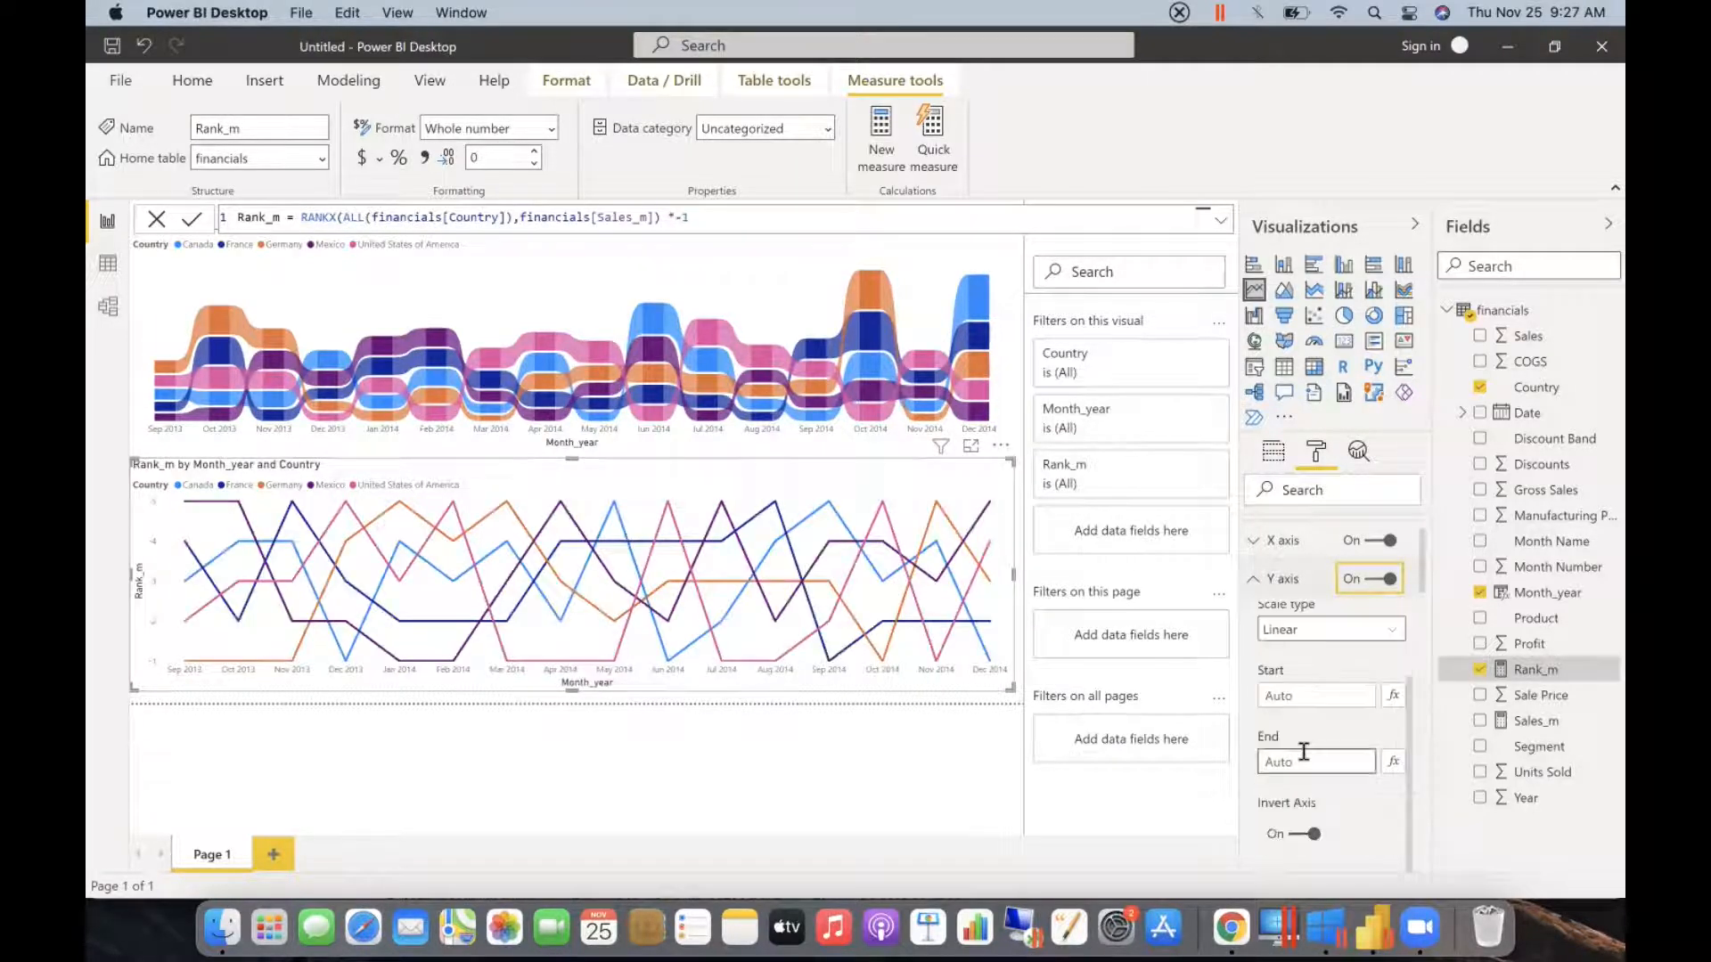
{"action": "left_click", "coordinate": [1303, 835]}
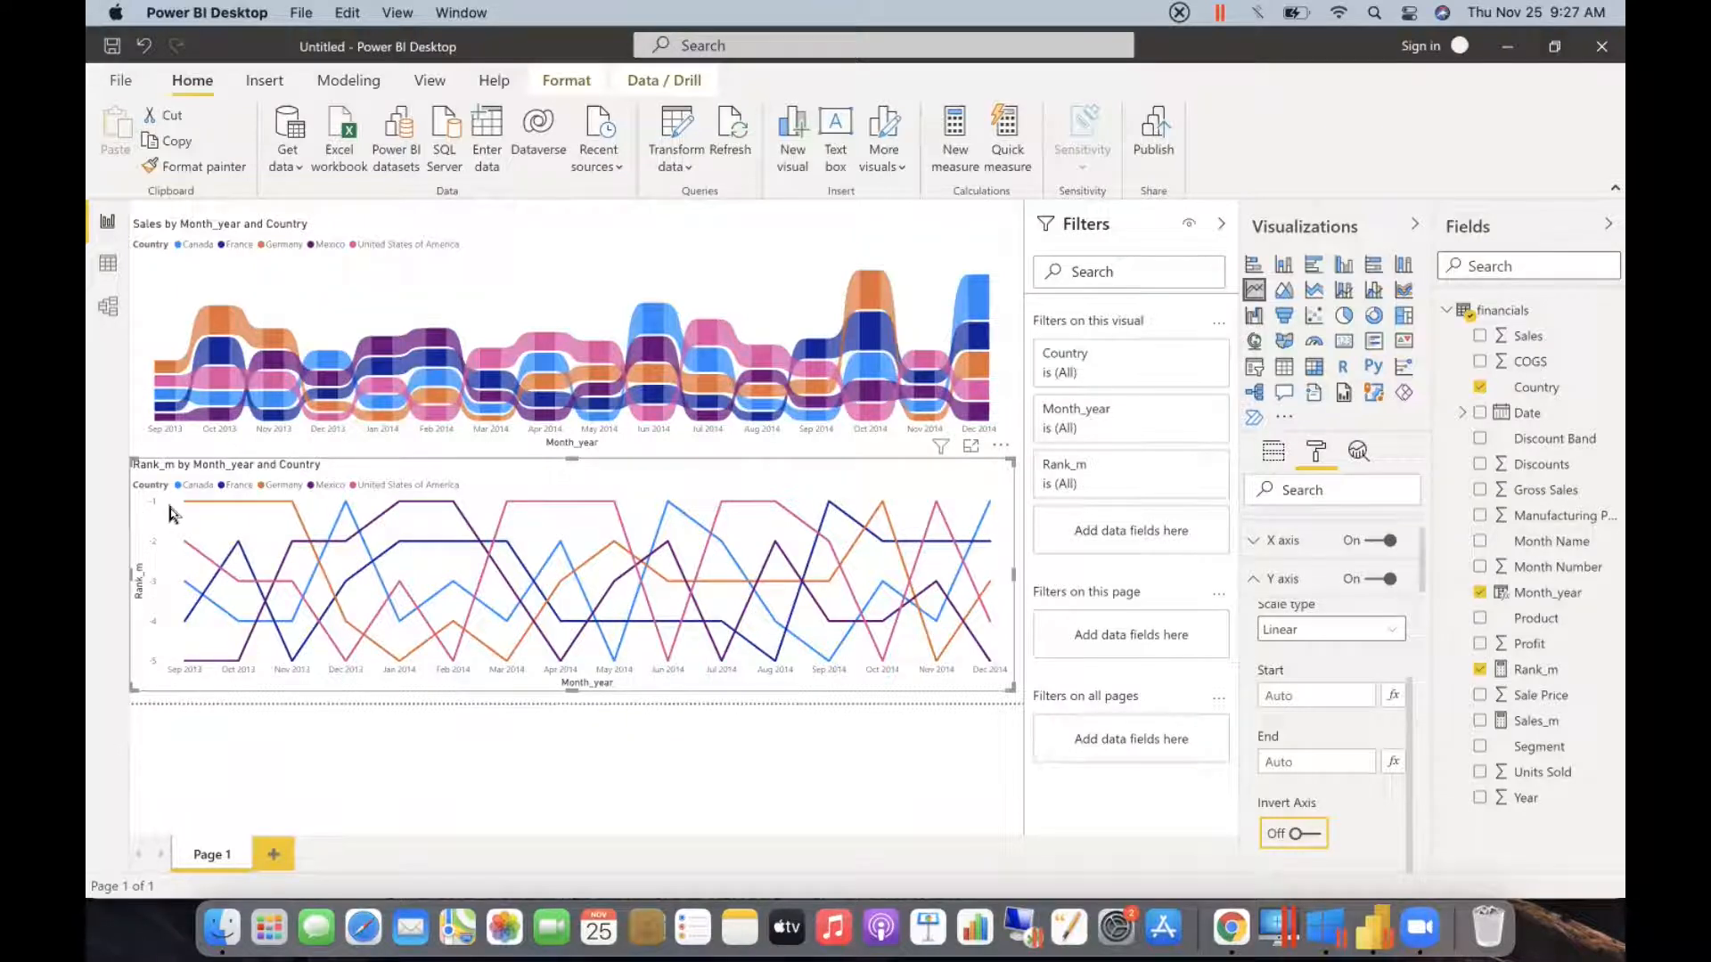
- Compare with the reference bump chart on the Workout Wednesday page in Chrome, and return to Power BI Desktop
{"action": "left_click", "coordinate": [1231, 927]}
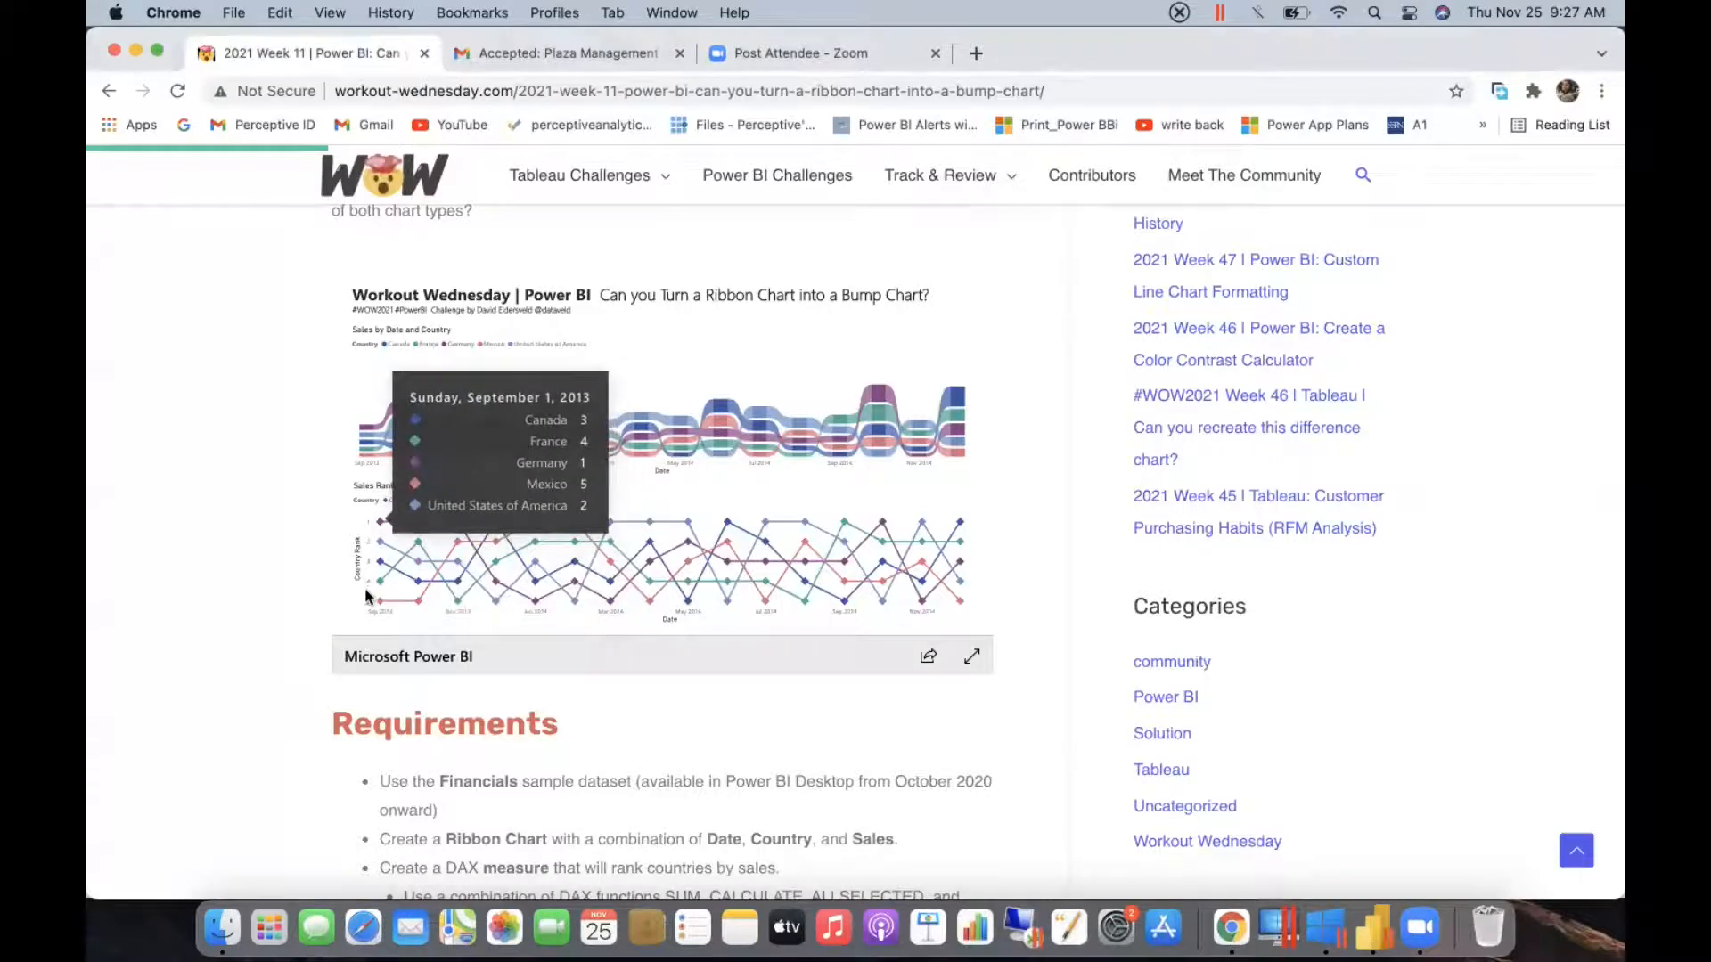
{"action": "left_click", "coordinate": [1373, 928]}
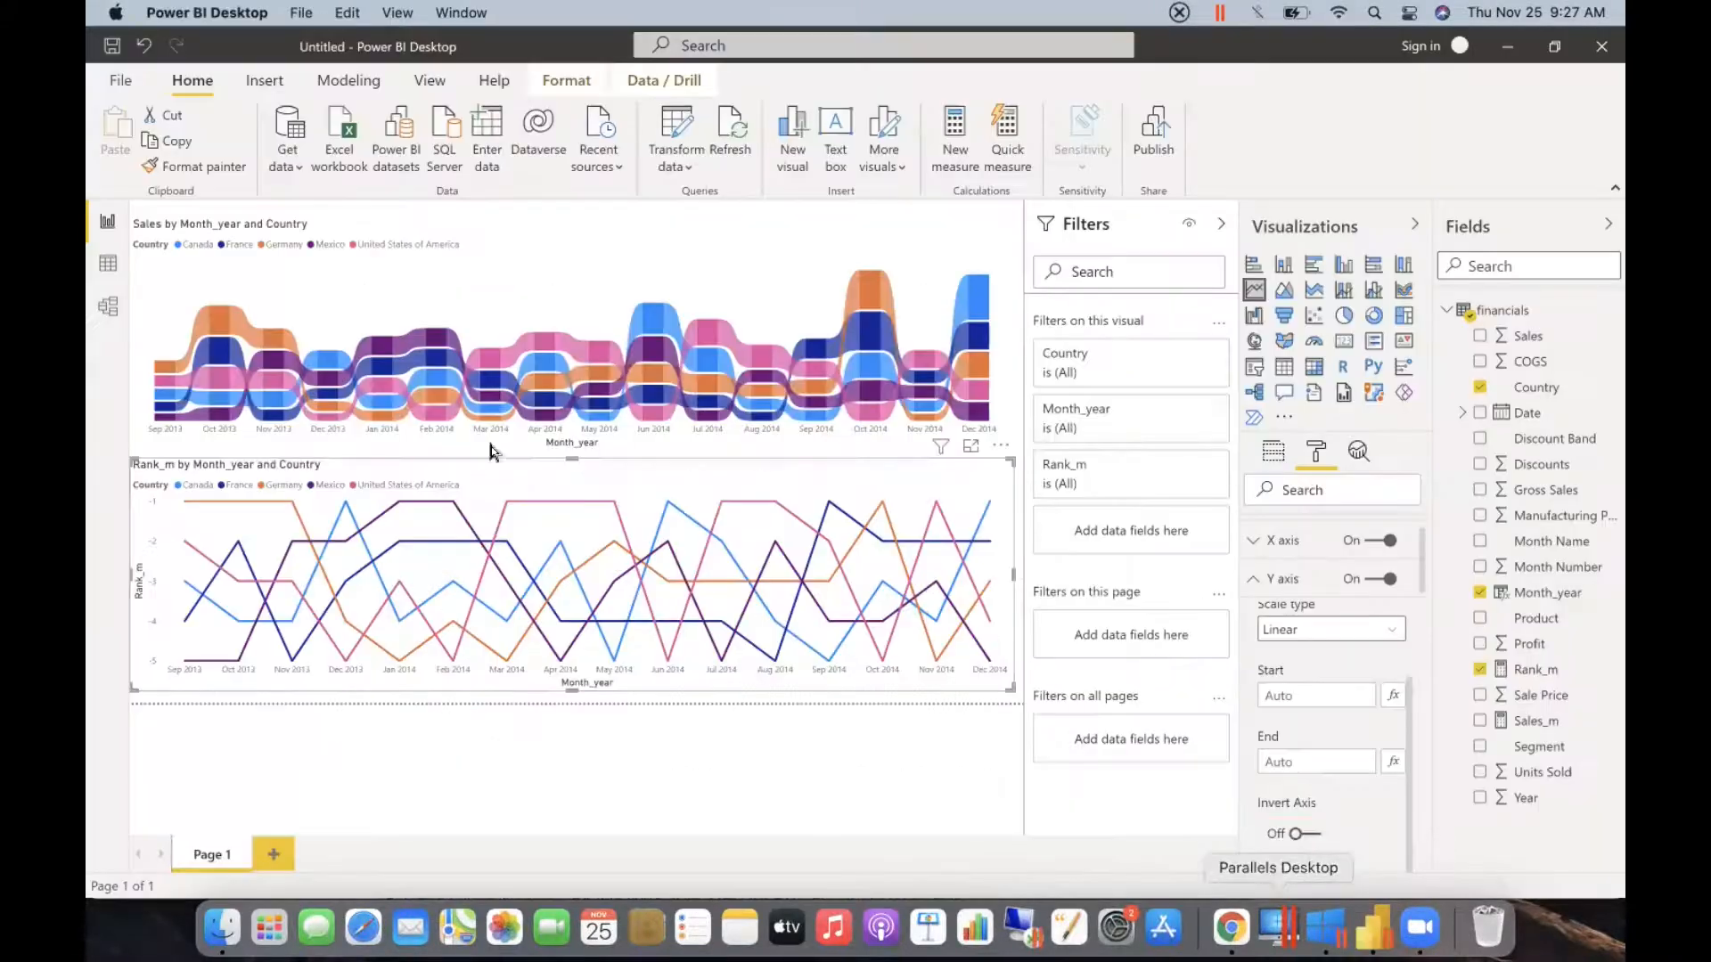
- Give the Rank_m measure a custom format in the model view, using the $#,##0;($#,##0) preset
{"action": "left_click", "coordinate": [108, 308]}
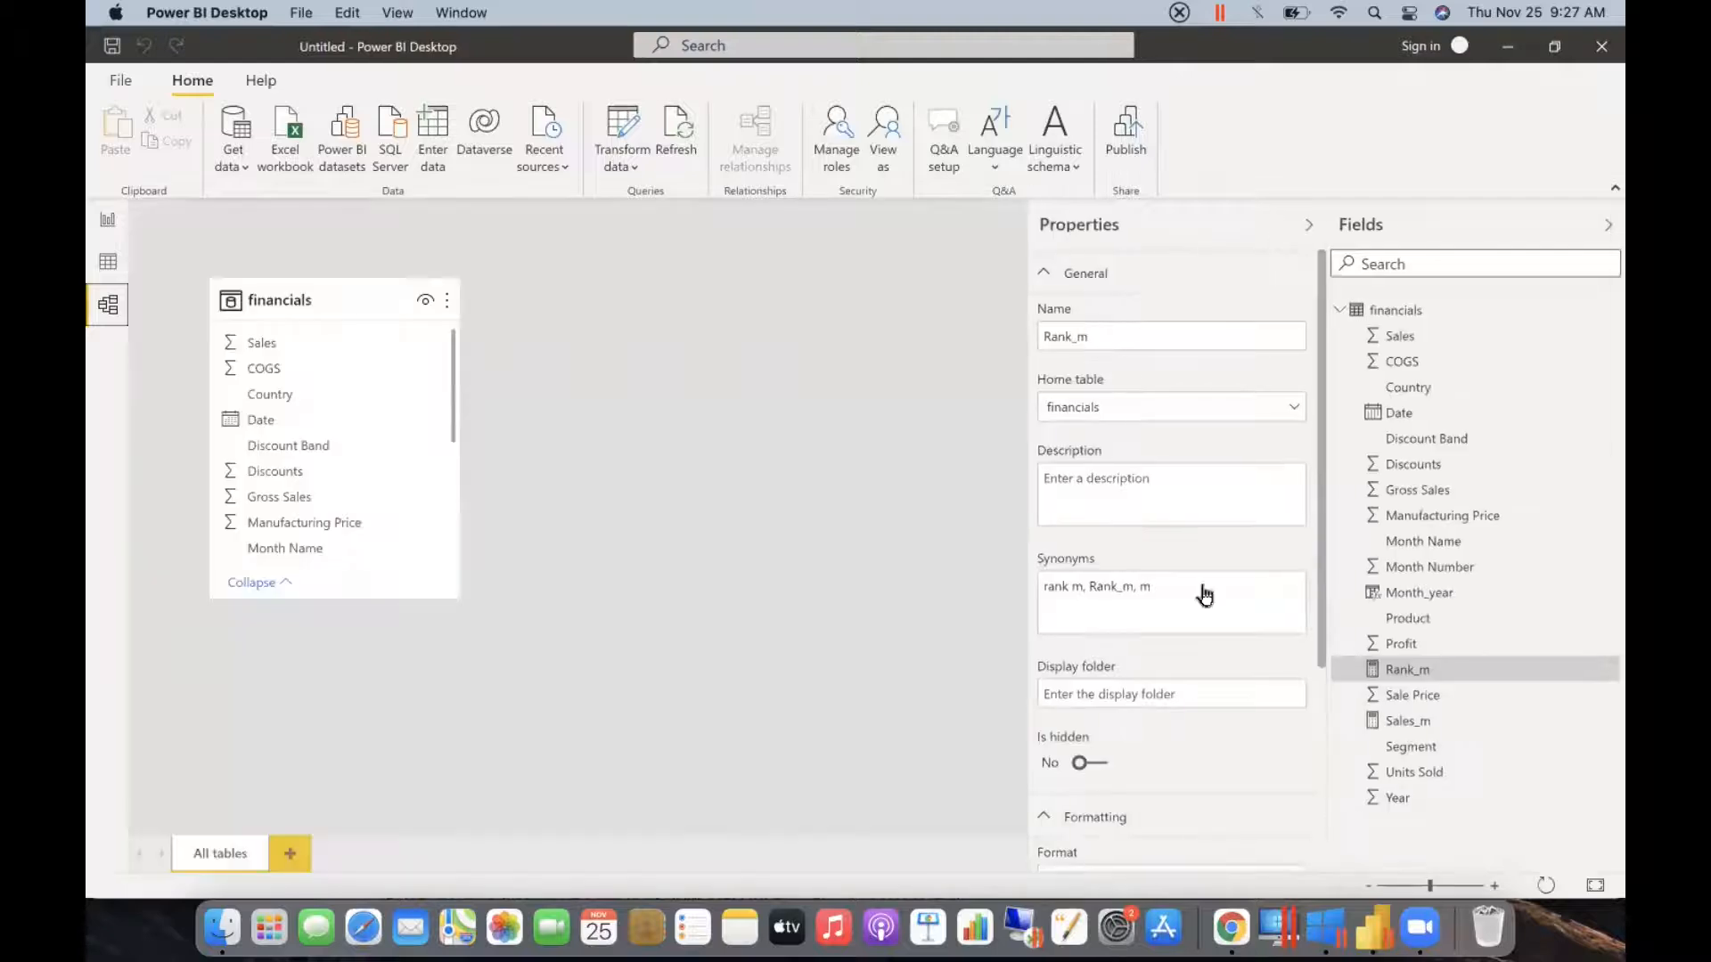
{"action": "scroll", "coordinate": [1200, 592], "scroll_direction": "down", "scroll_amount": 4}
{"action": "left_click", "coordinate": [1111, 582]}
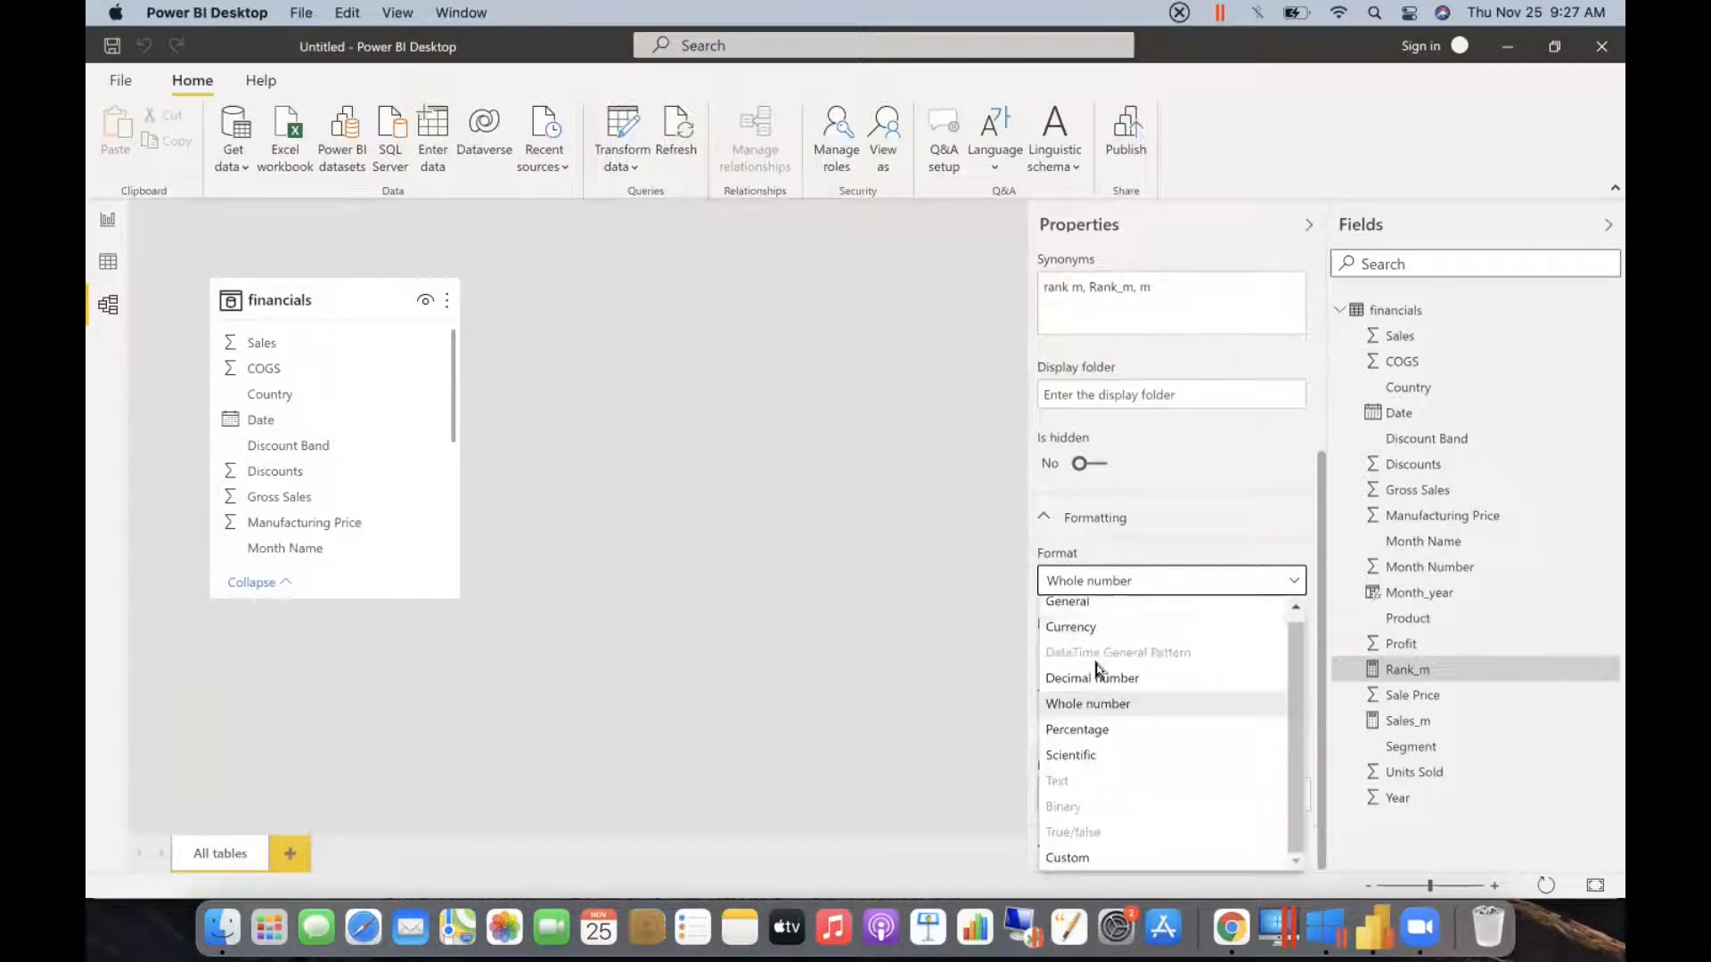
{"action": "left_click", "coordinate": [1081, 860]}
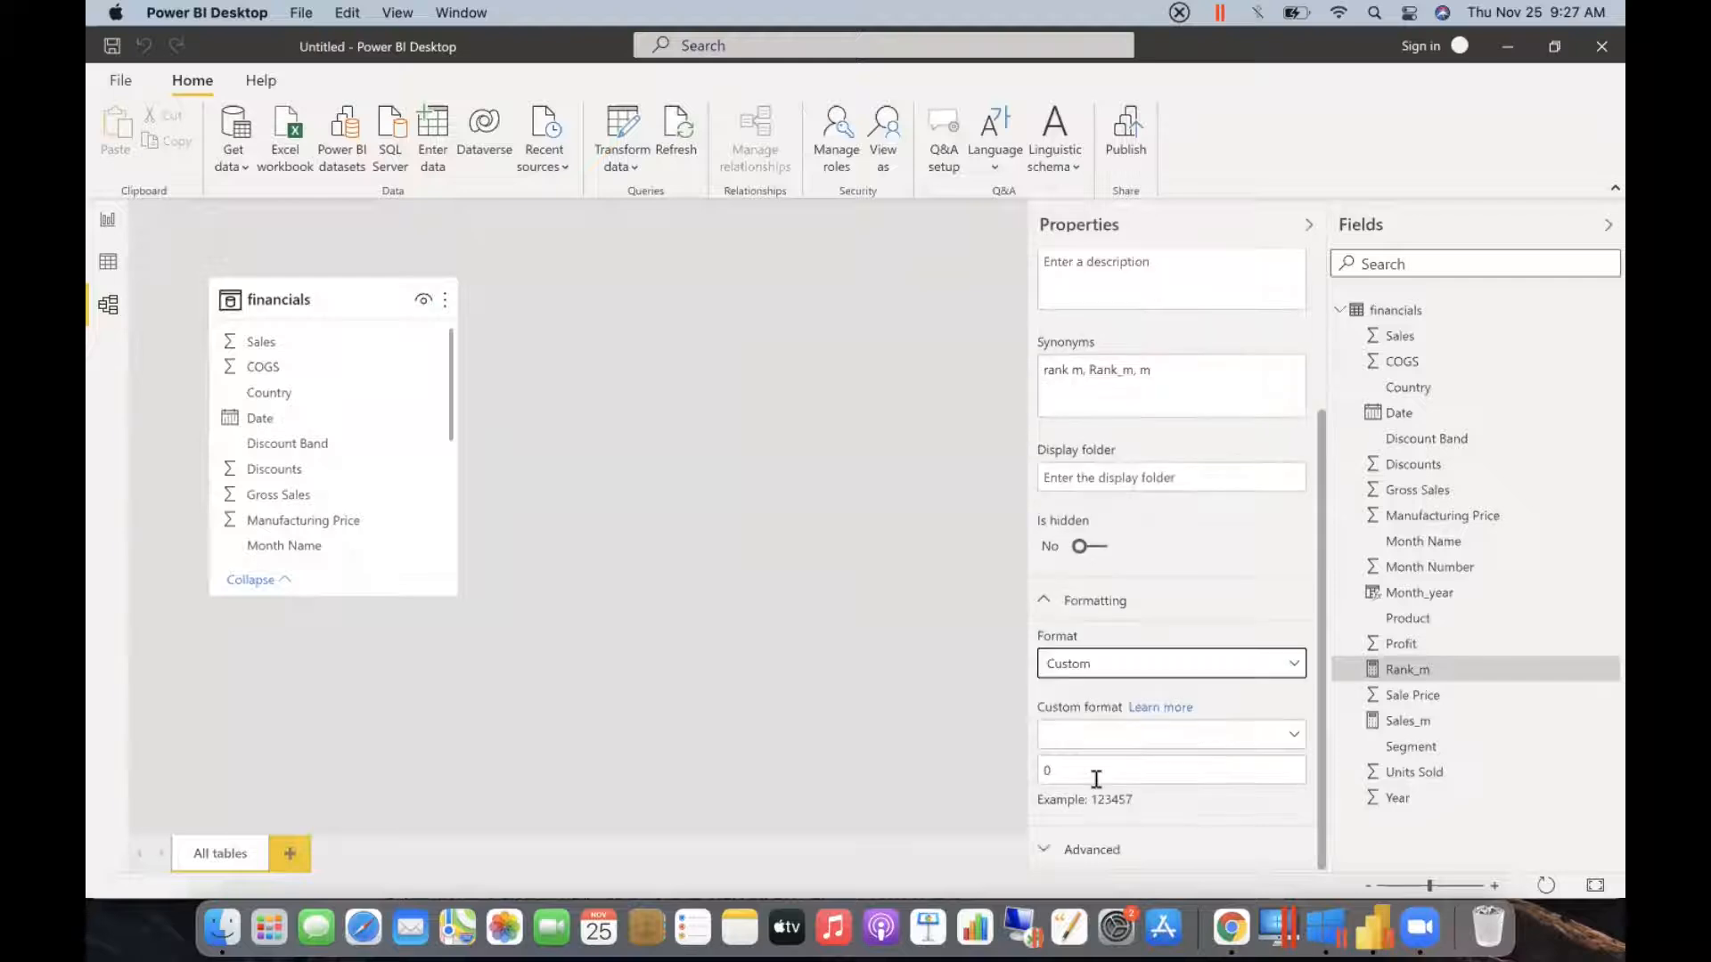
{"action": "left_click", "coordinate": [1097, 735]}
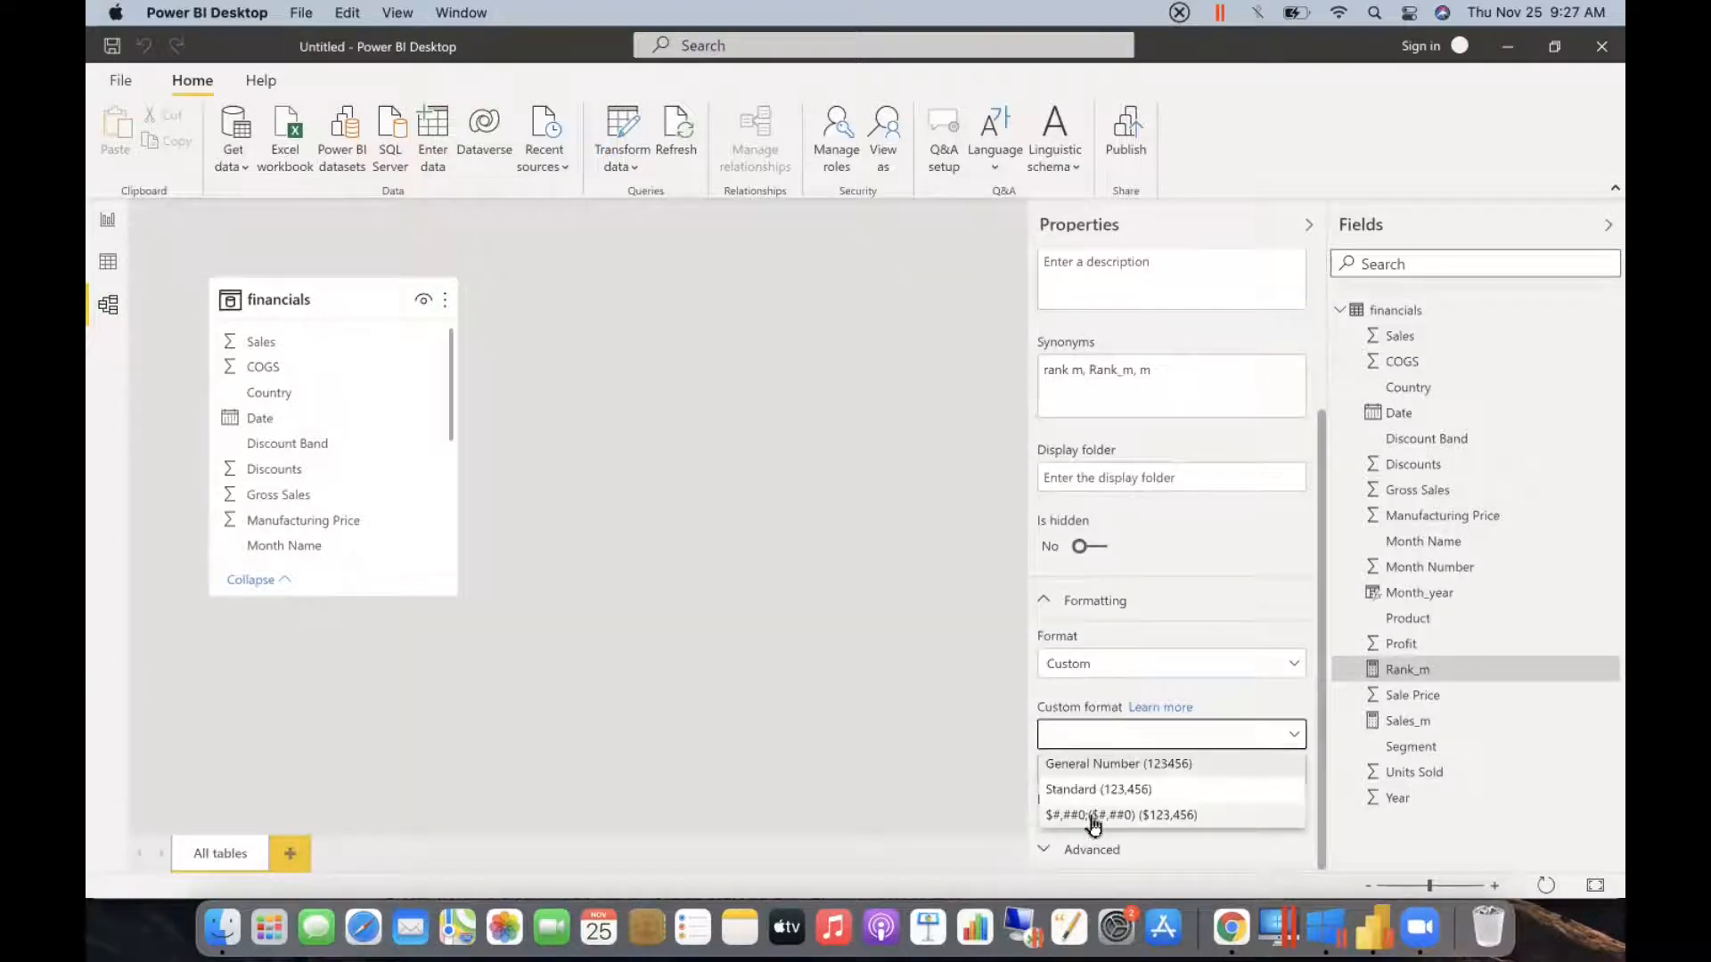
{"action": "left_click", "coordinate": [1096, 815]}
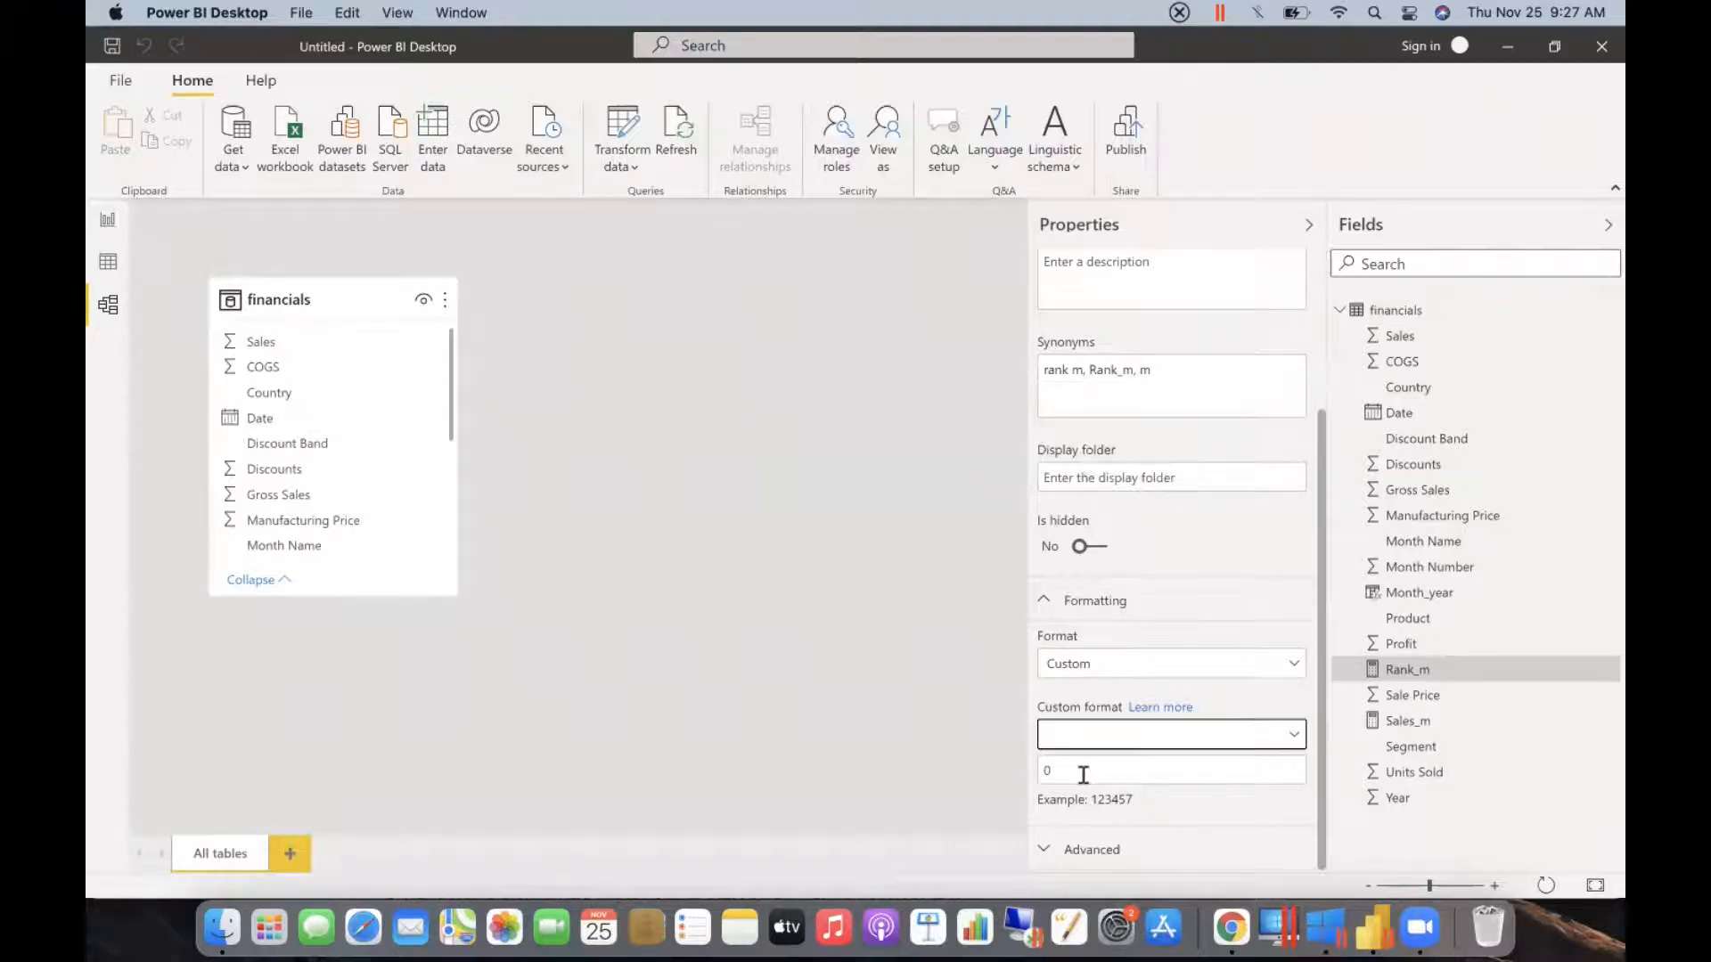
- Edit Rank_m's custom format string so negative ranks display as plain numbers without a minus sign, and return to the report
{"action": "left_click", "coordinate": [1099, 770]}
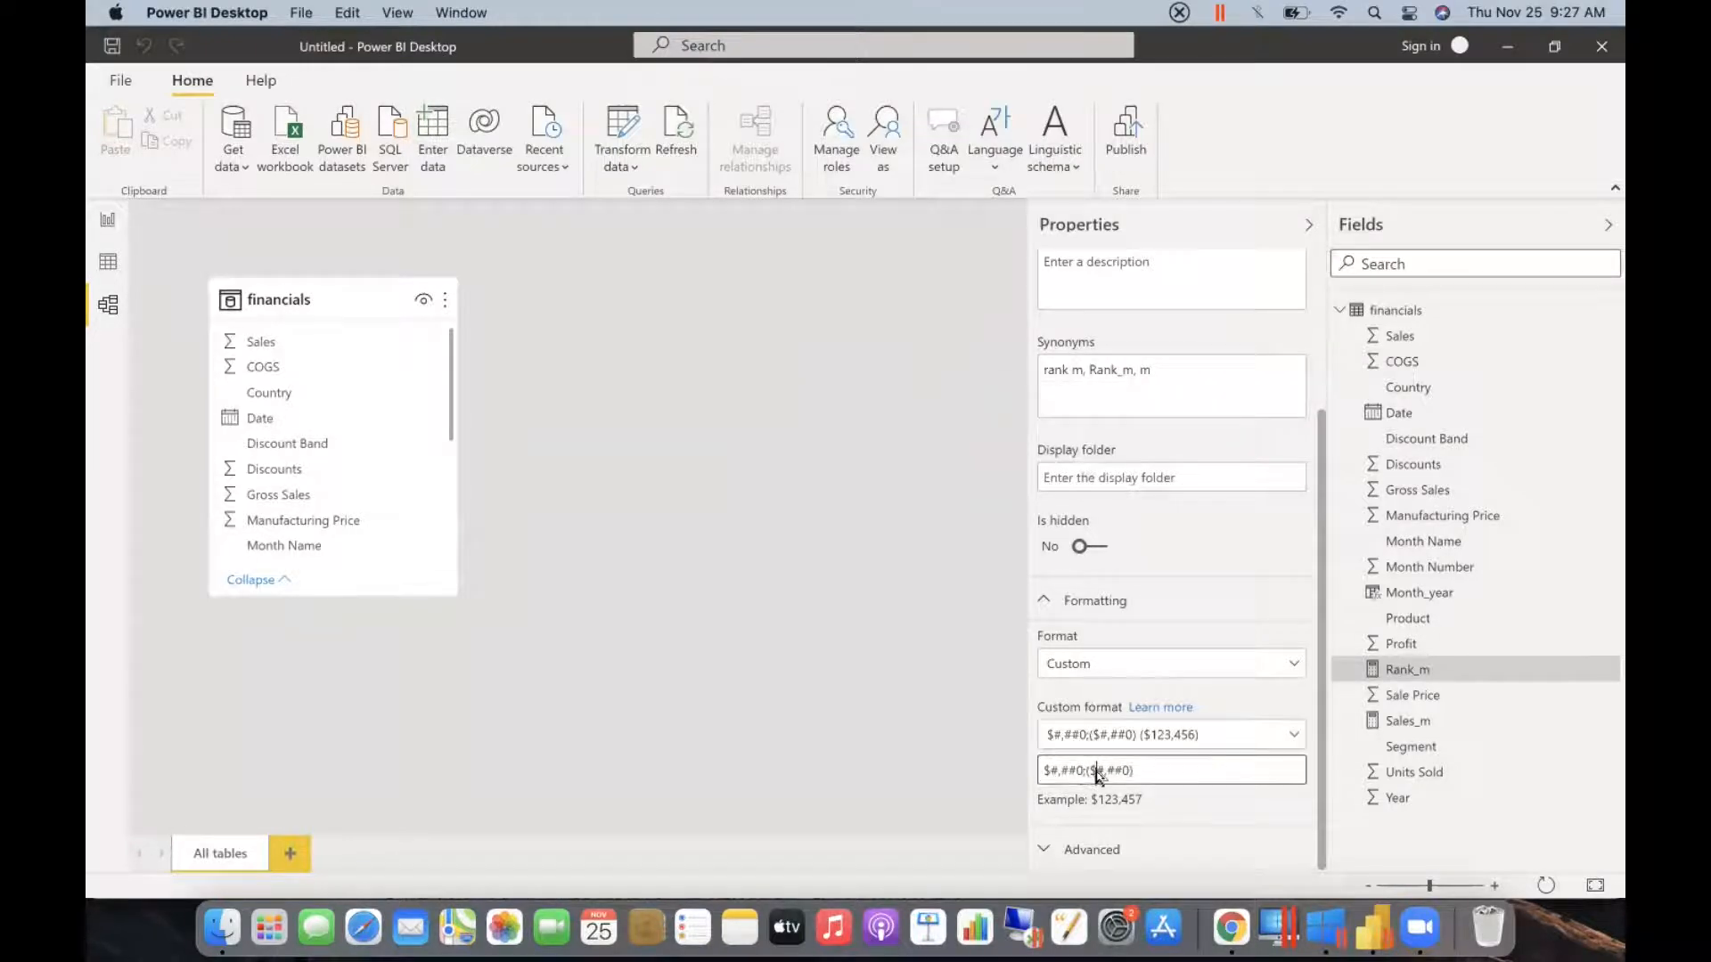
{"action": "key", "text": "BackSpace"}
{"action": "key", "text": "BackSpace"}
{"action": "key", "text": "BackSpace"}
{"action": "key", "text": "BackSpace"}
{"action": "key", "text": "BackSpace"}
{"action": "left_click", "coordinate": [99, 226]}
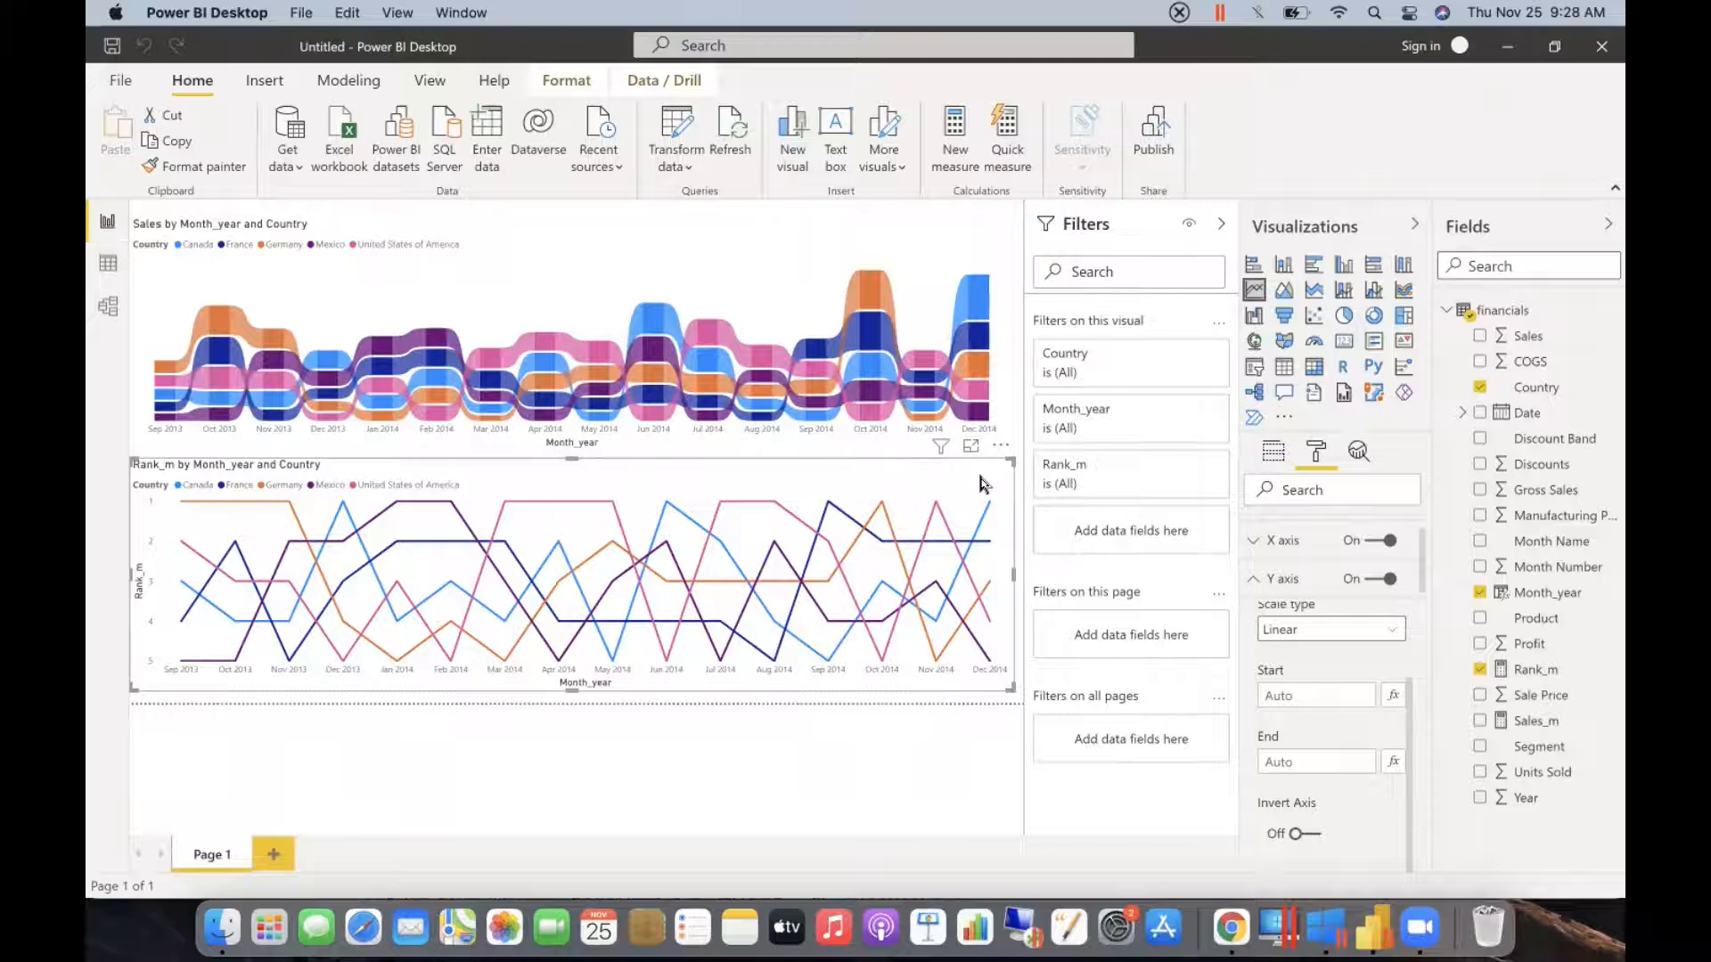
- Turn on data point markers for the lines of the rank chart
{"action": "left_click", "coordinate": [1255, 590]}
{"action": "scroll", "coordinate": [1298, 744], "scroll_direction": "down", "scroll_amount": 4}
{"action": "scroll", "coordinate": [1283, 624], "scroll_direction": "down", "scroll_amount": 3}
{"action": "scroll", "coordinate": [1280, 713], "scroll_direction": "up", "scroll_amount": 3}
{"action": "scroll", "coordinate": [1267, 710], "scroll_direction": "up", "scroll_amount": 2}
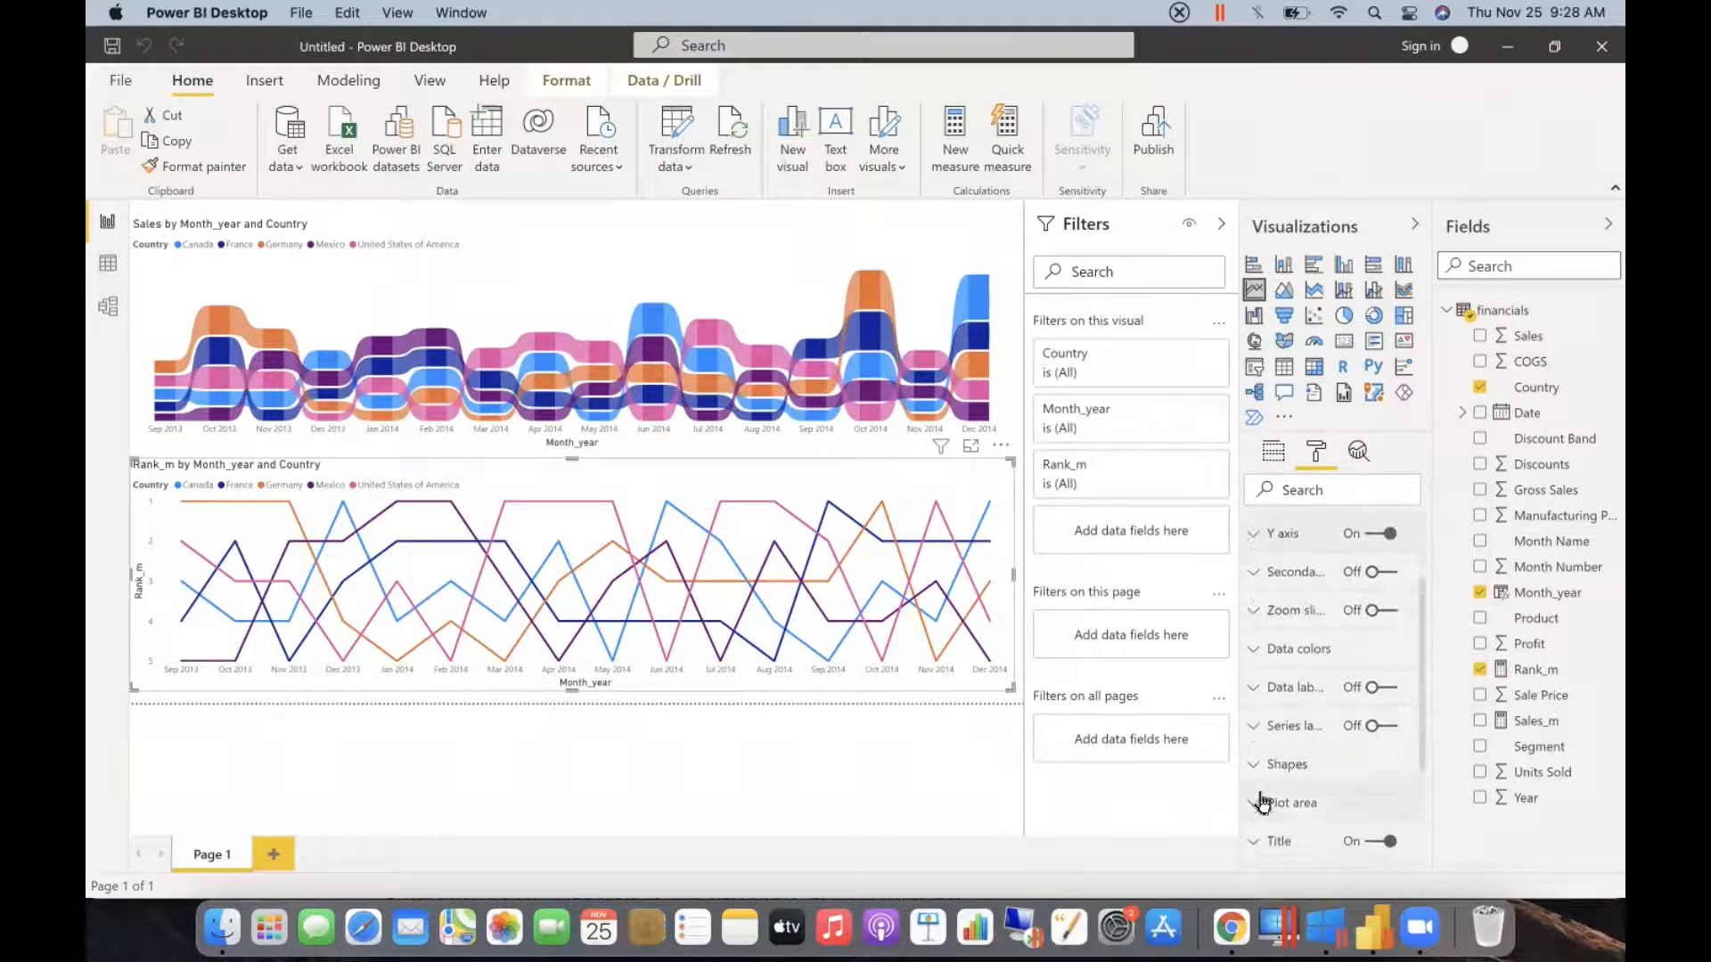
{"action": "scroll", "coordinate": [1263, 804], "scroll_direction": "down", "scroll_amount": 1}
{"action": "left_click", "coordinate": [1254, 758]}
{"action": "scroll", "coordinate": [1265, 802], "scroll_direction": "down", "scroll_amount": 3}
{"action": "scroll", "coordinate": [1296, 822], "scroll_direction": "down", "scroll_amount": 4}
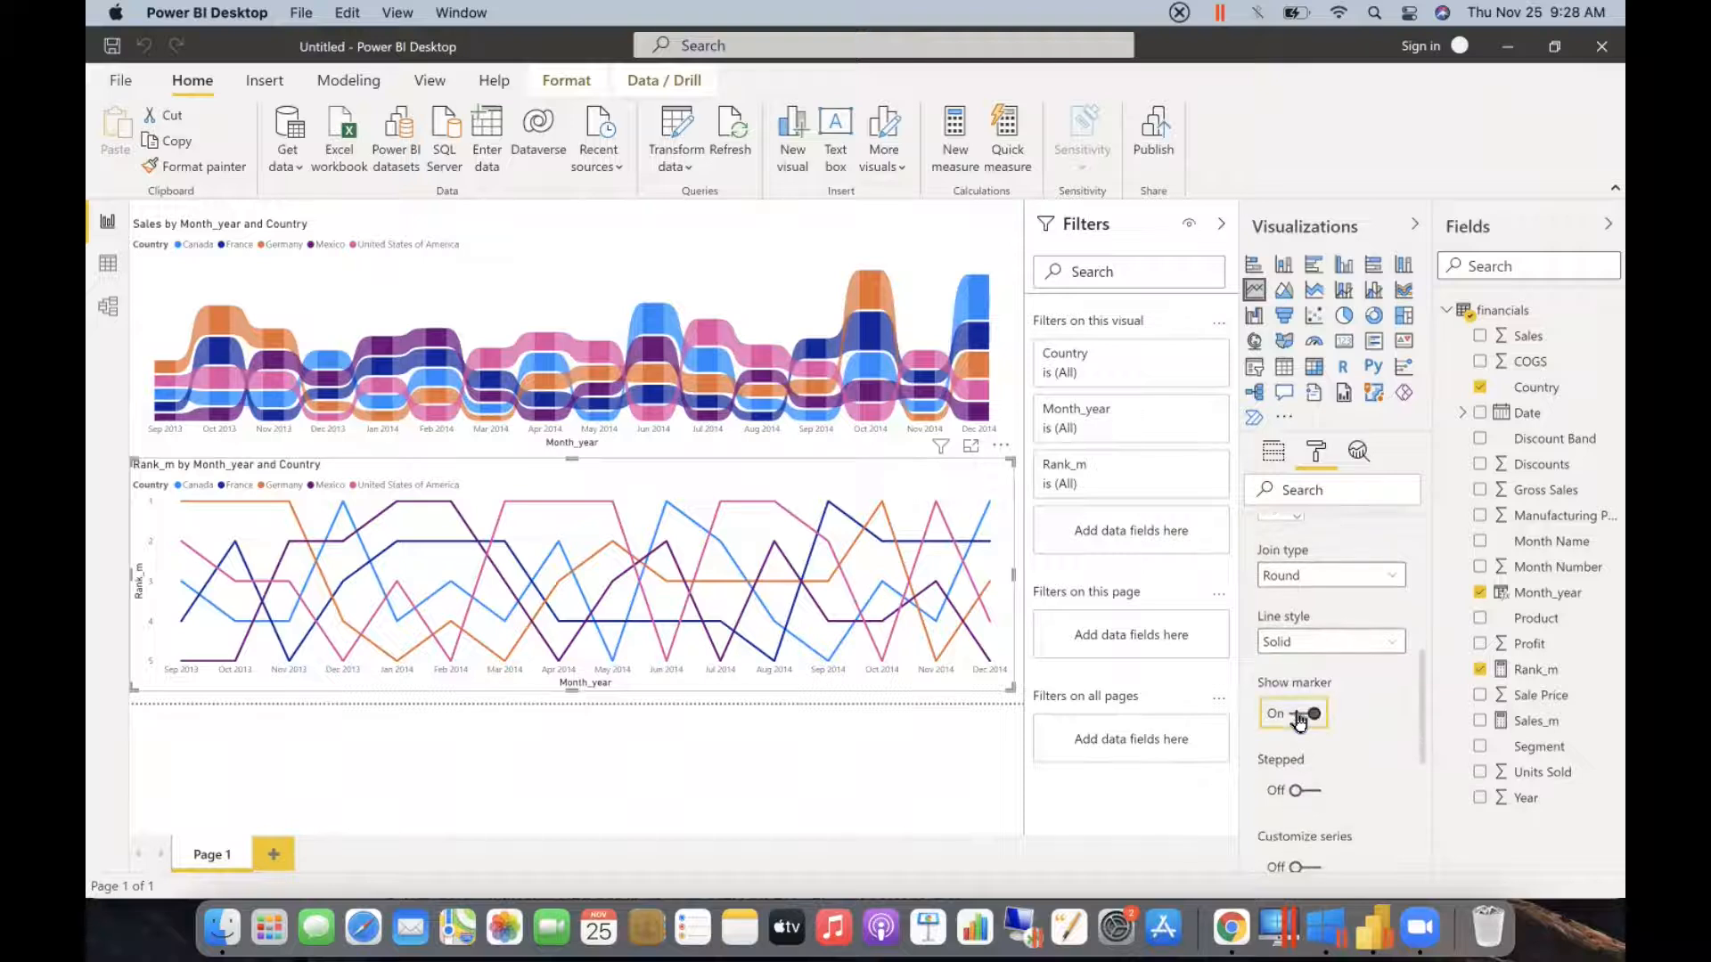
{"action": "scroll", "coordinate": [1313, 749], "scroll_direction": "down", "scroll_amount": 2}
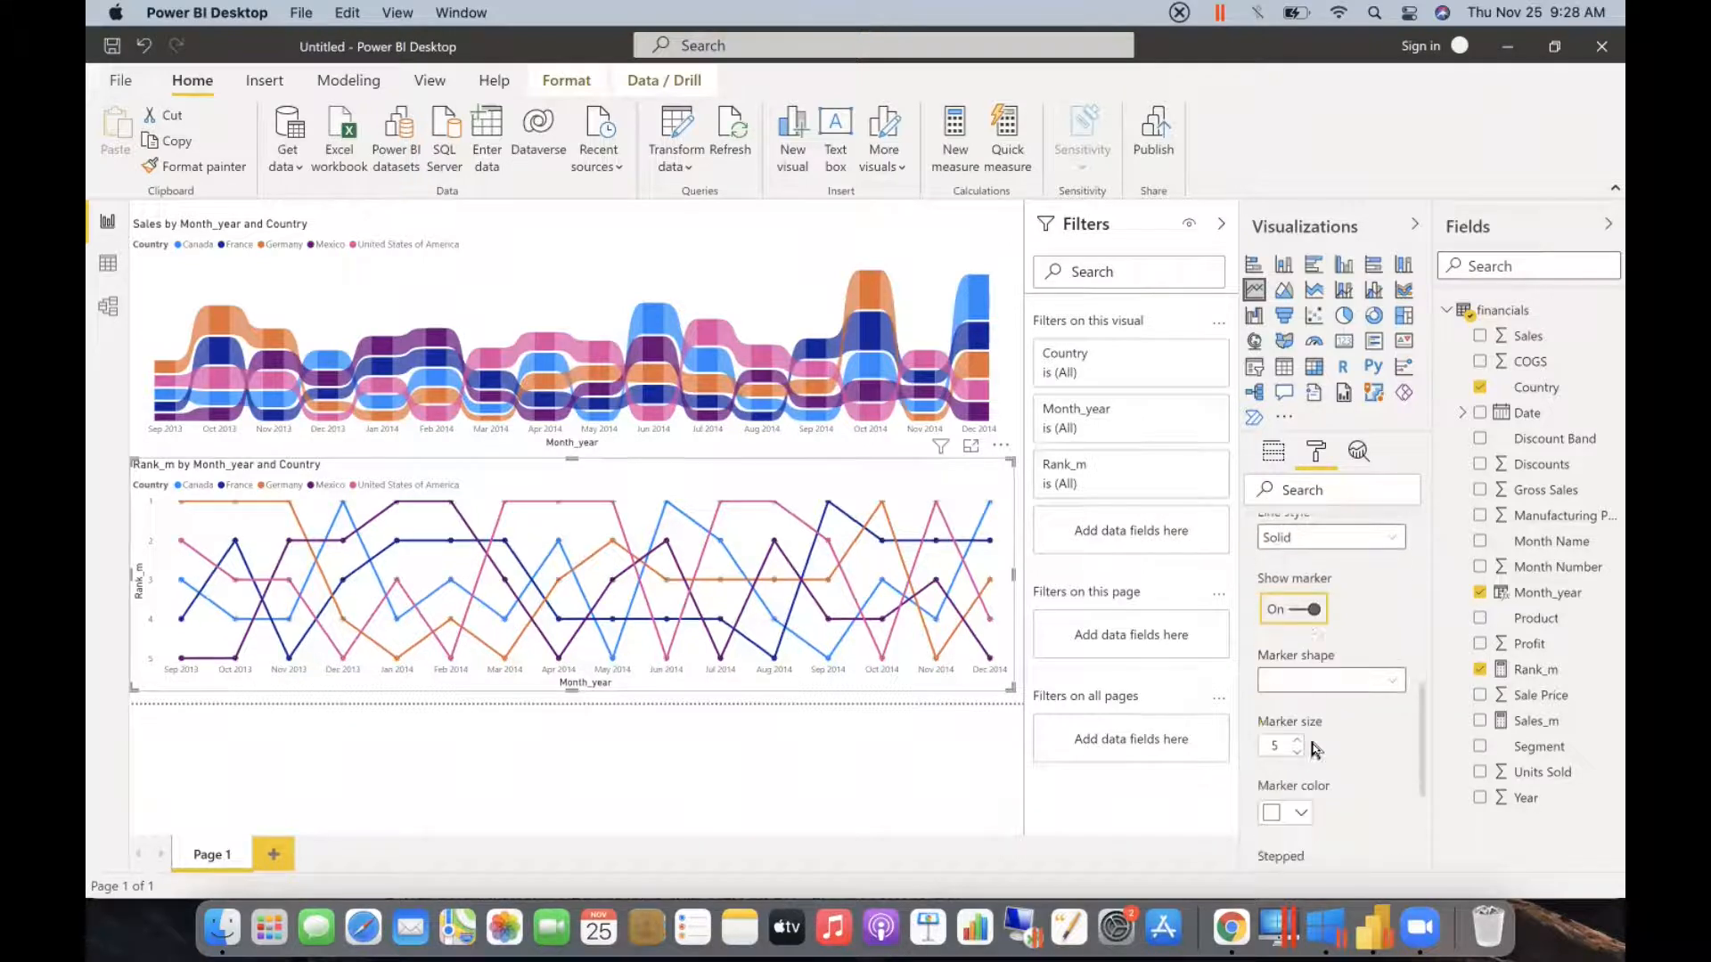
- Set the rank chart's marker shape to diamond and the marker size to 7
{"action": "left_click", "coordinate": [1293, 682]}
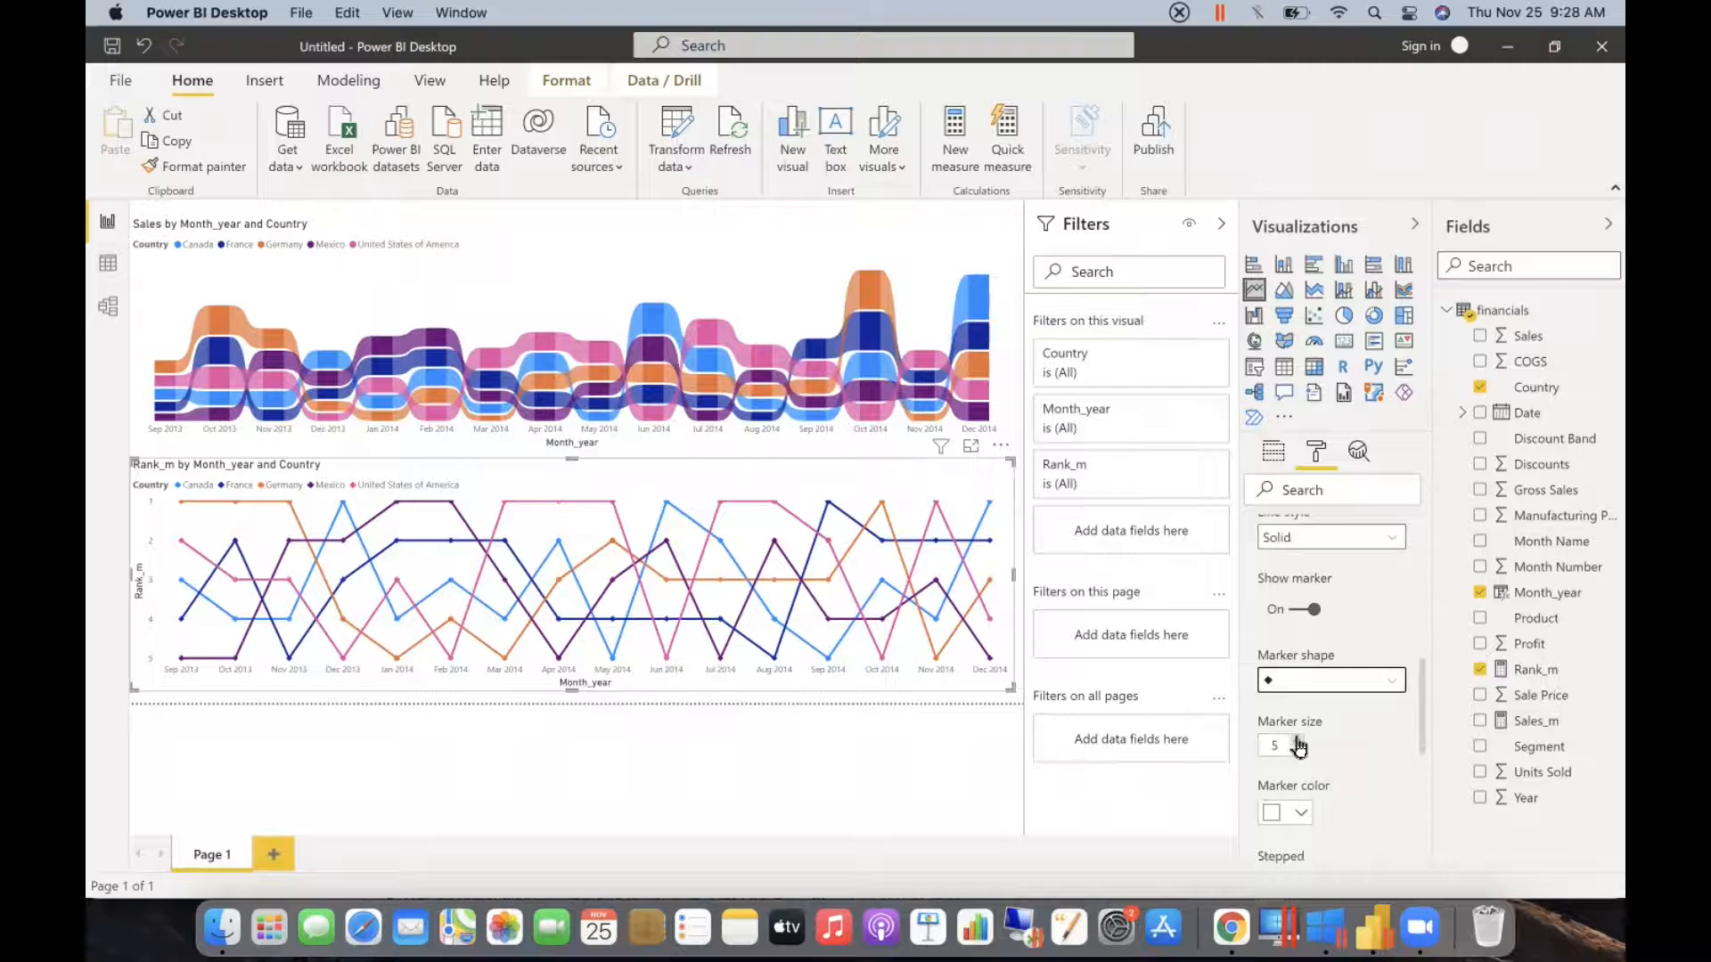
{"action": "left_click", "coordinate": [1298, 741]}
{"action": "left_click", "coordinate": [1298, 740]}
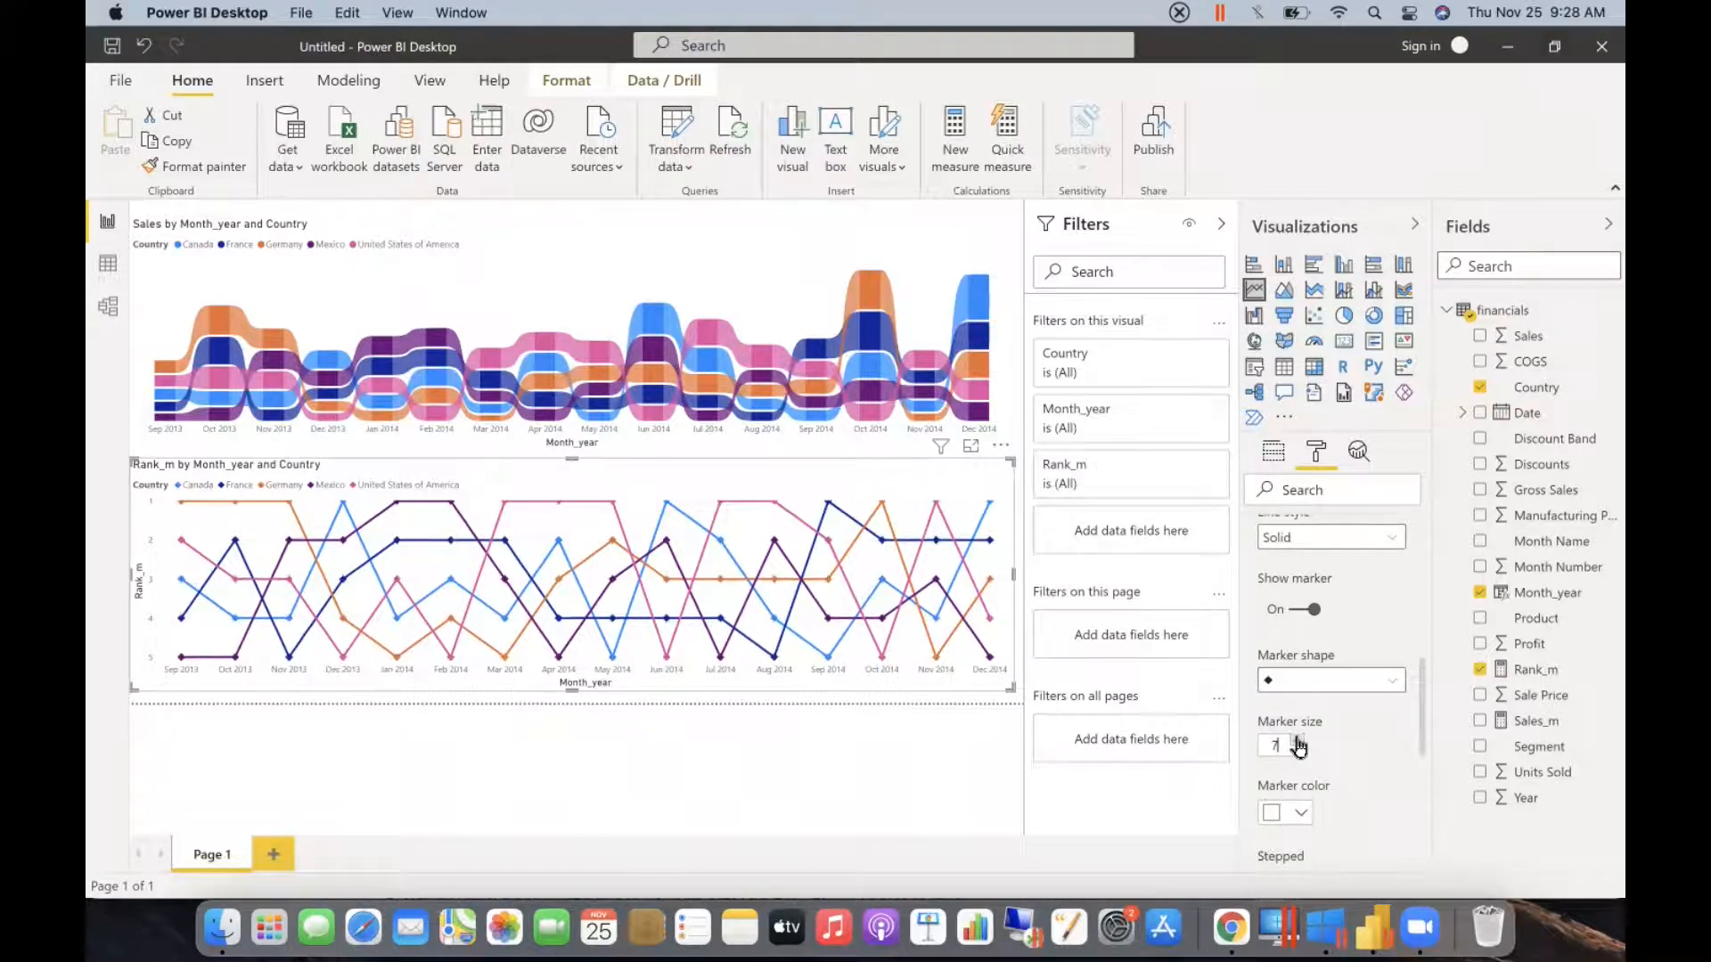
- Set the rank chart's Y axis range to start at -5.5 and end at -0.5
{"action": "scroll", "coordinate": [1280, 577], "scroll_direction": "up", "scroll_amount": 10}
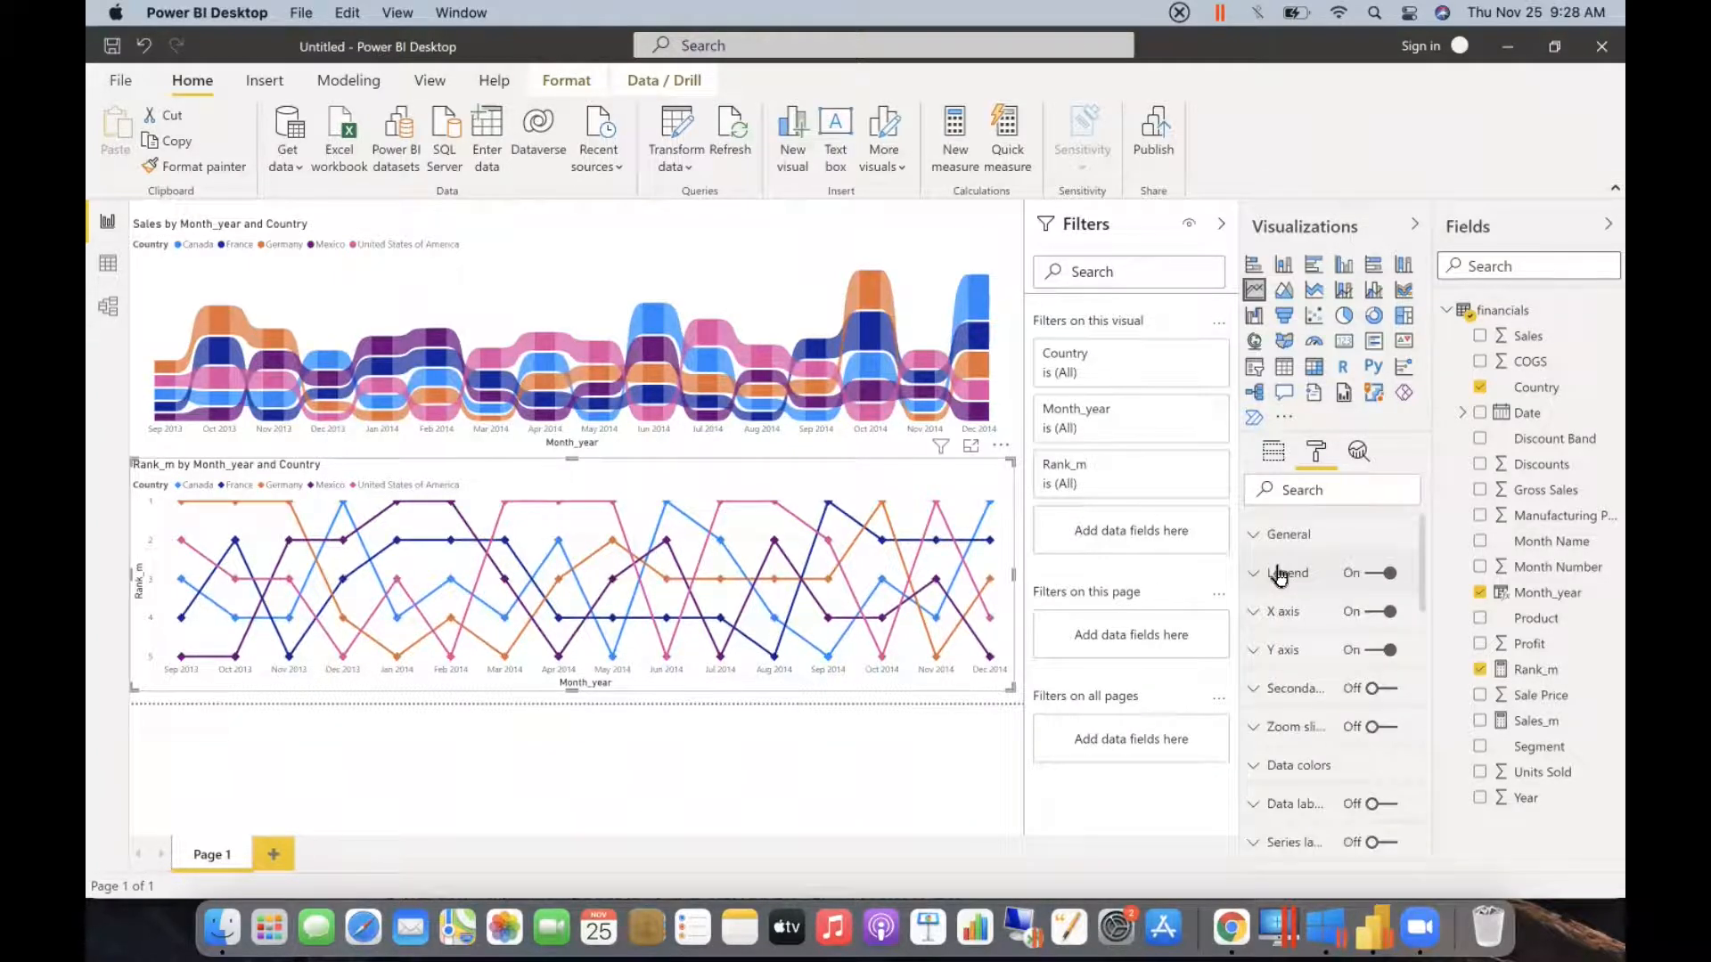
{"action": "left_click", "coordinate": [1252, 652]}
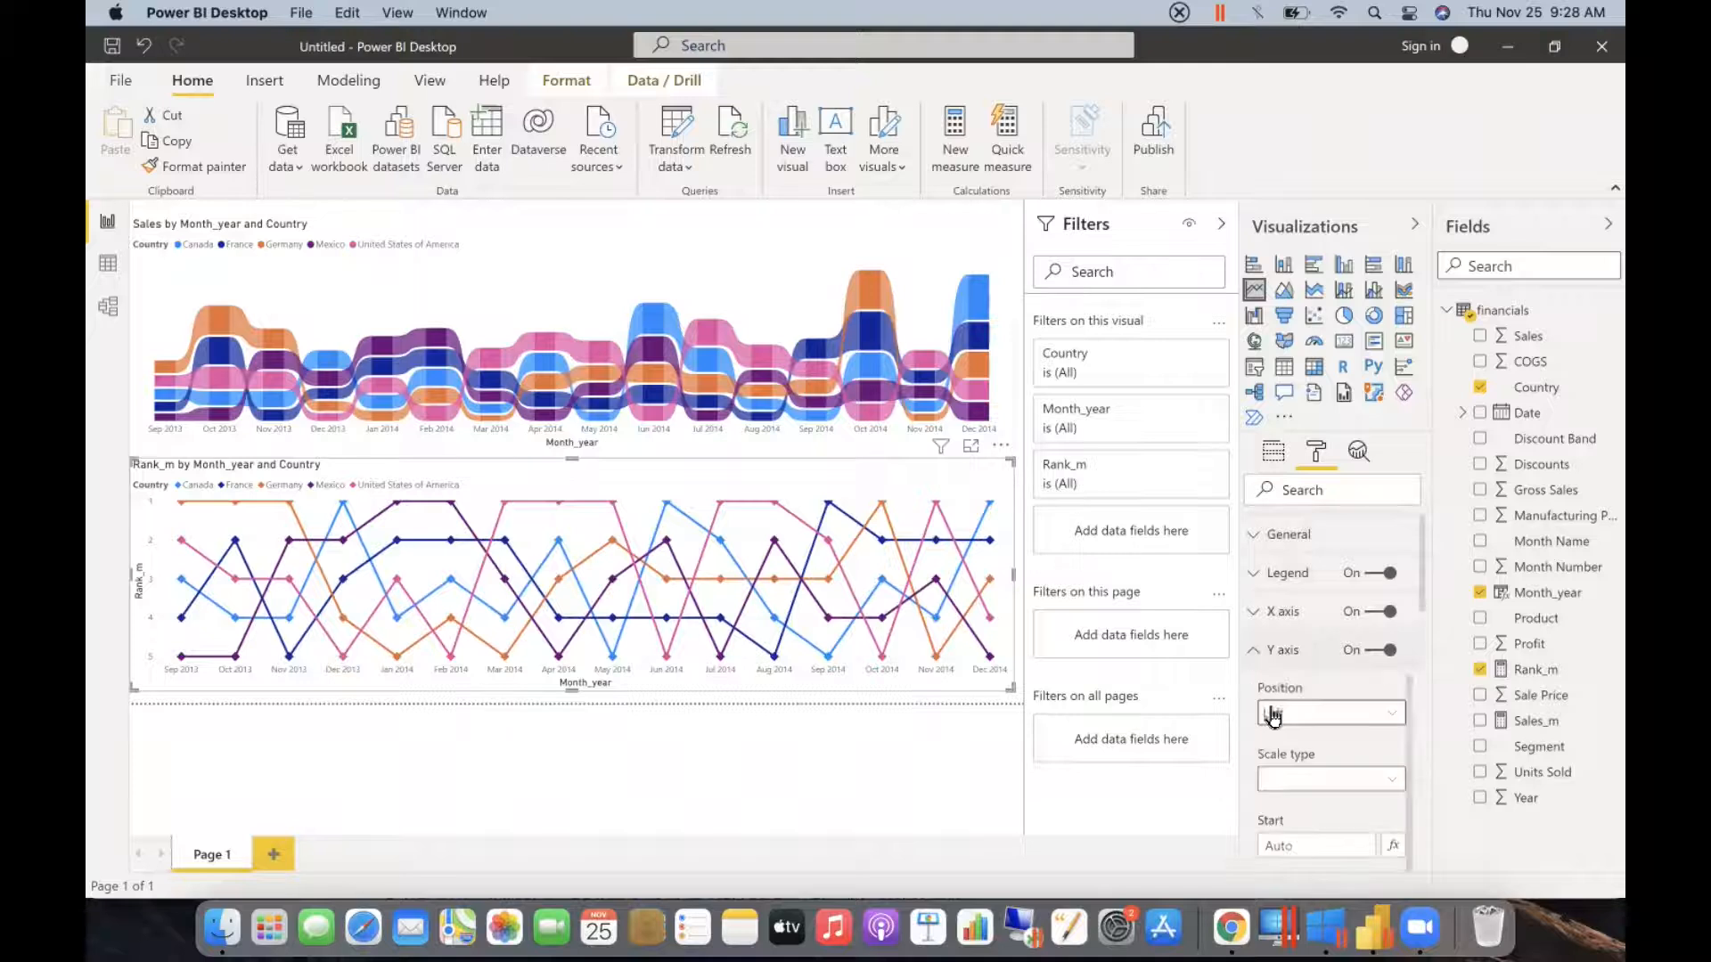
{"action": "left_click", "coordinate": [1281, 768]}
{"action": "type", "text": "-"}
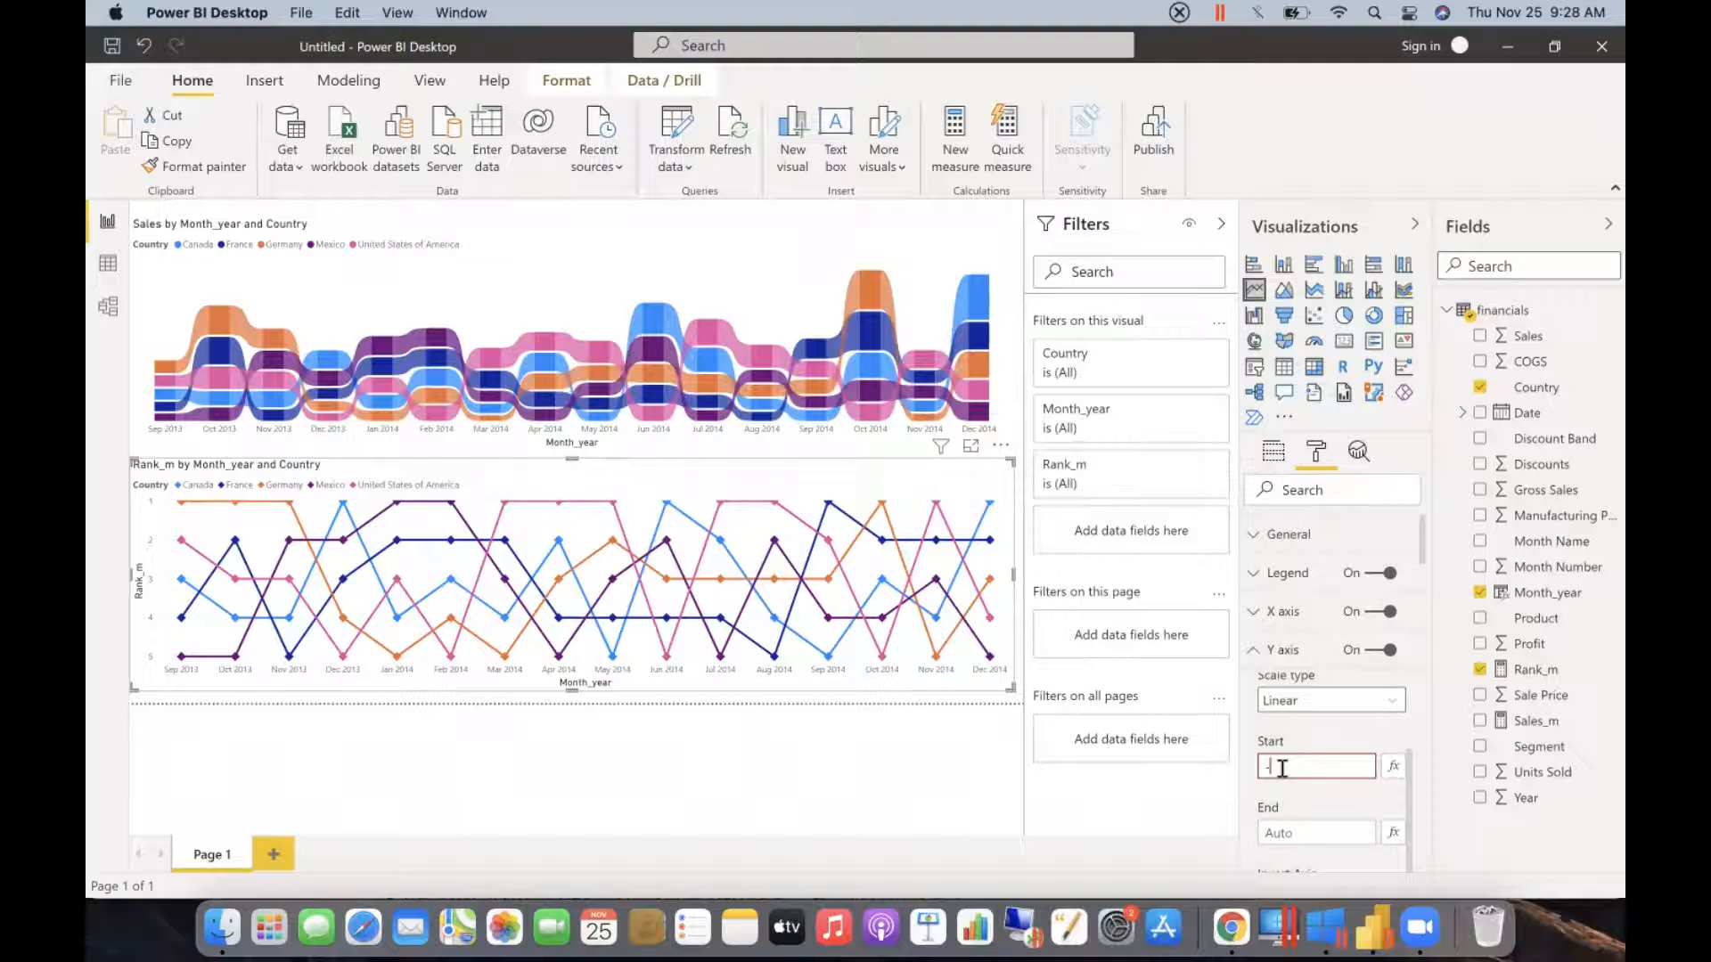
{"action": "type", "text": "5.55"}
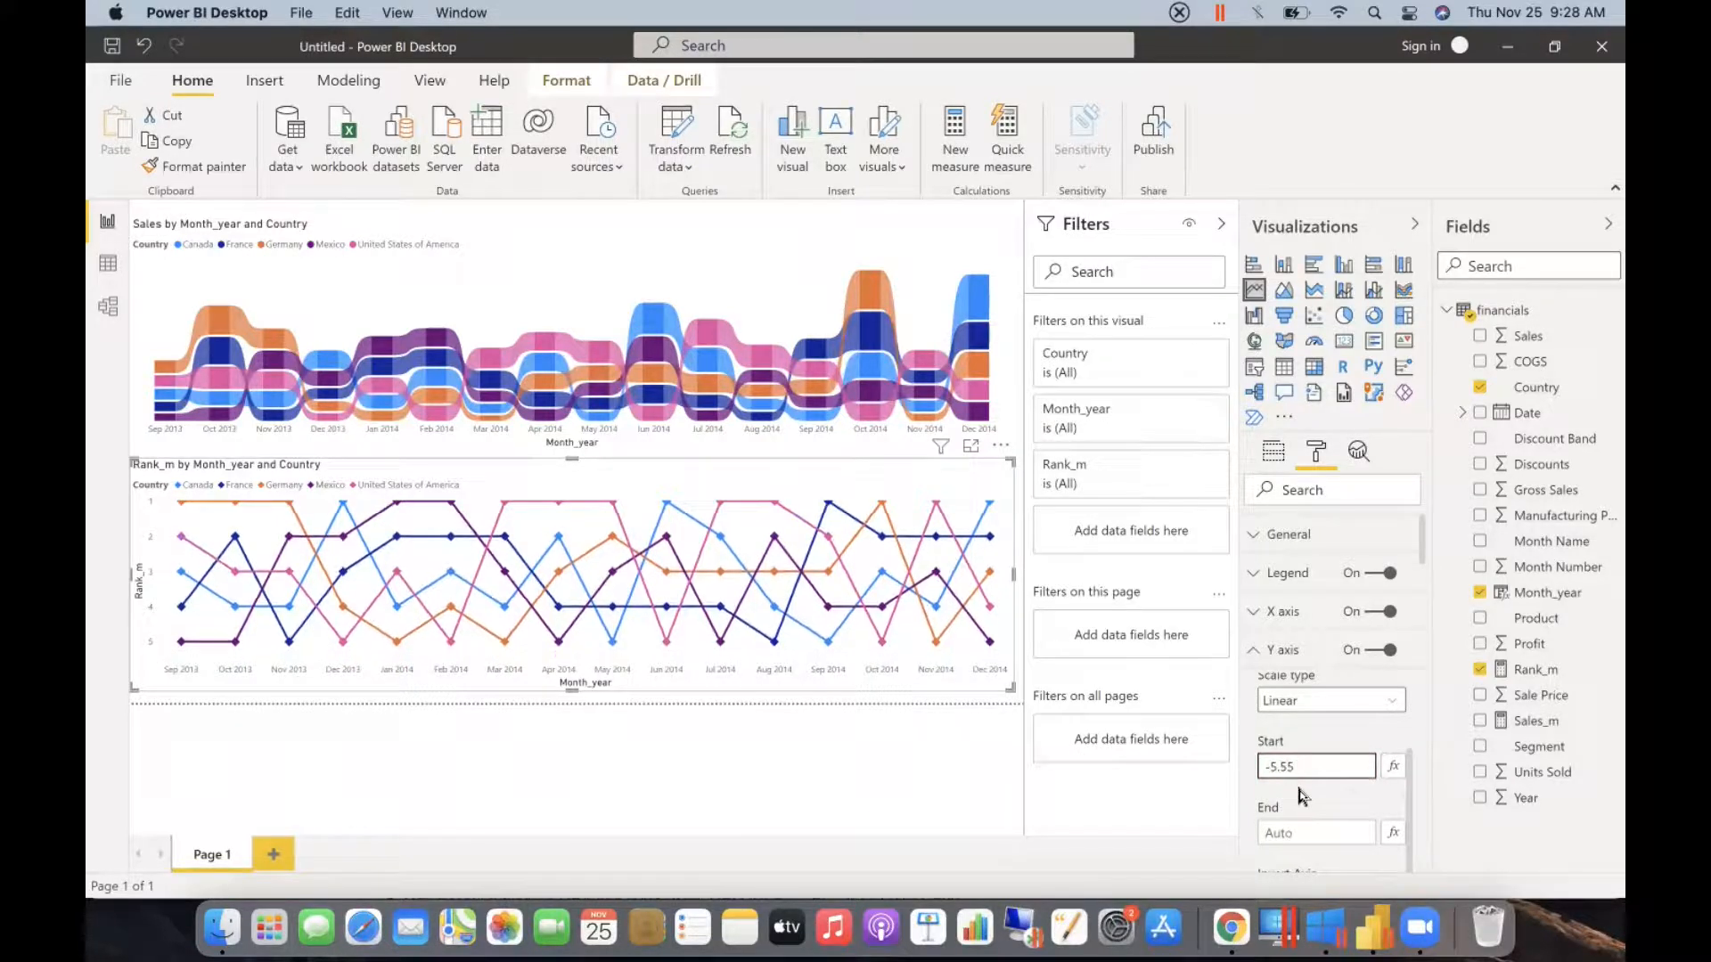
{"action": "left_click", "coordinate": [1292, 830]}
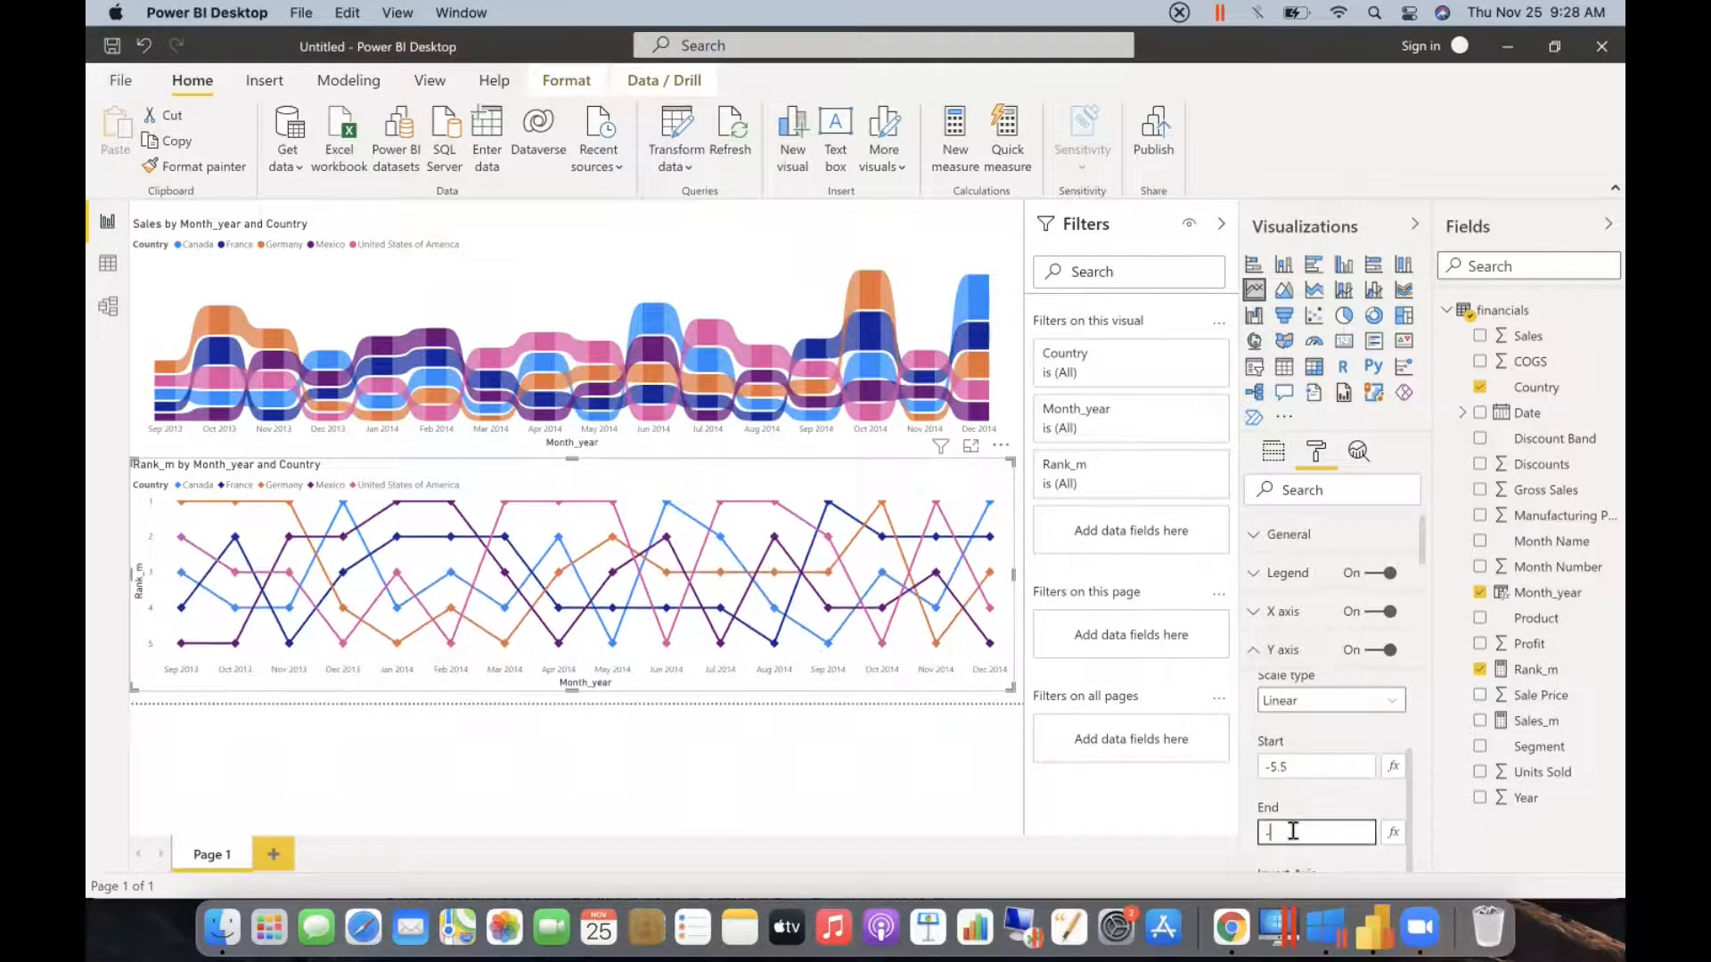
{"action": "type", "text": "-0.4"}
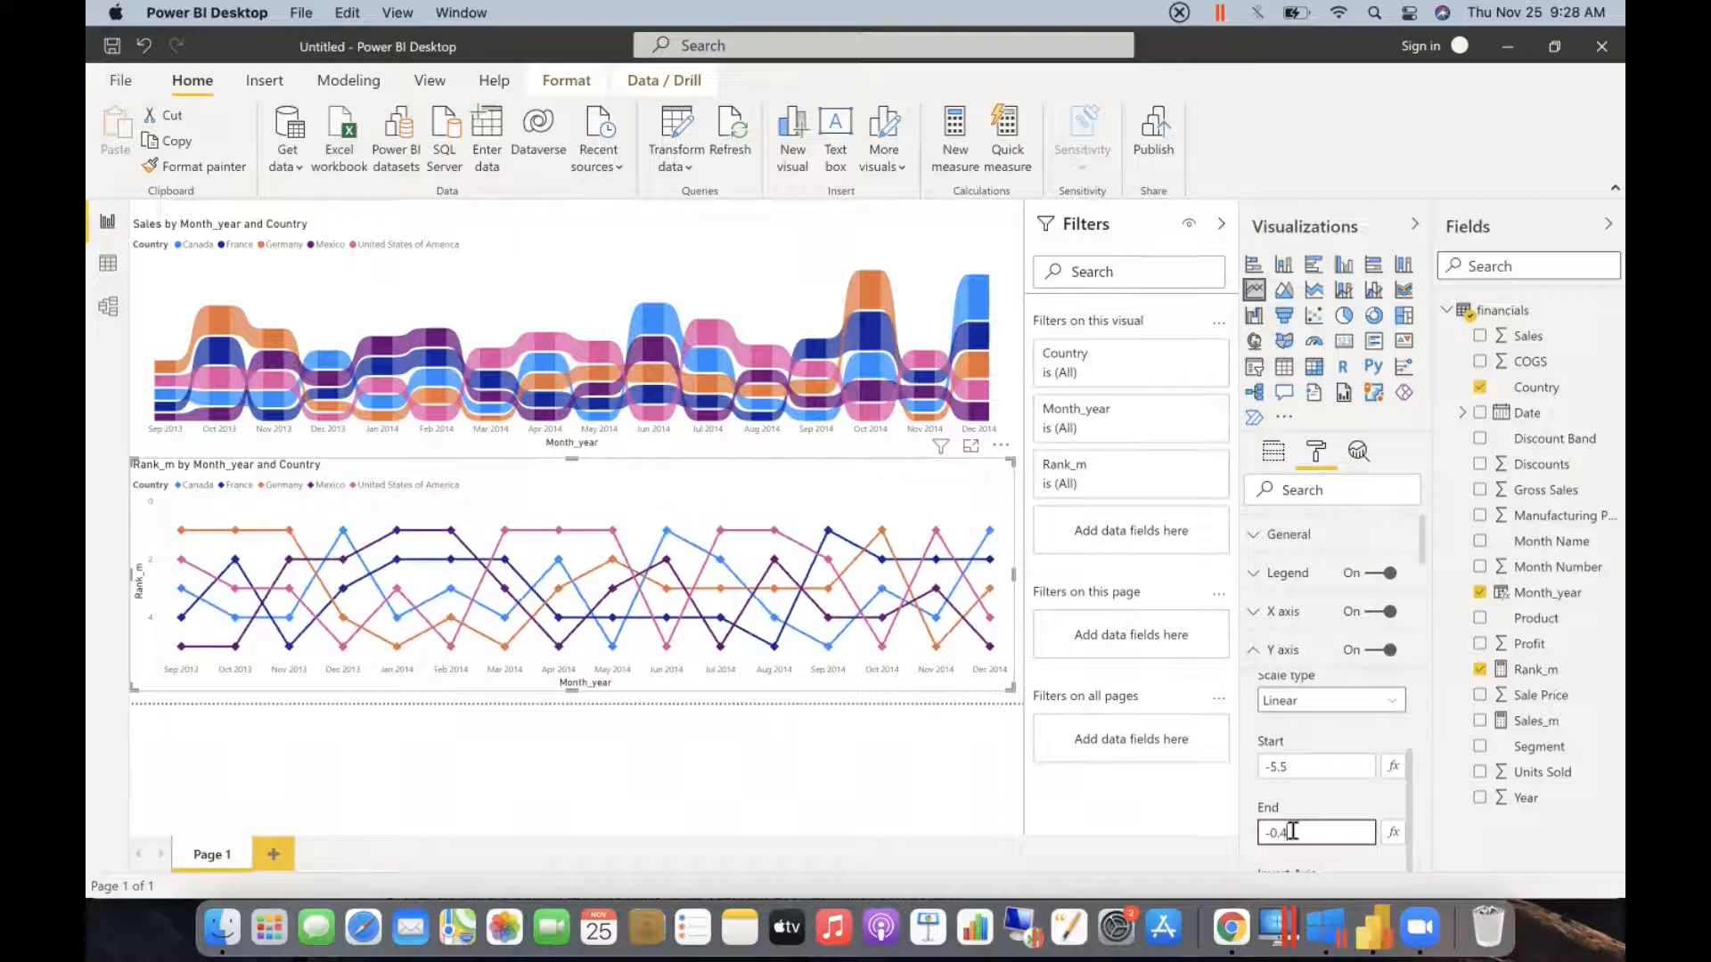
{"action": "key", "text": "BackSpace"}
{"action": "type", "text": "5"}
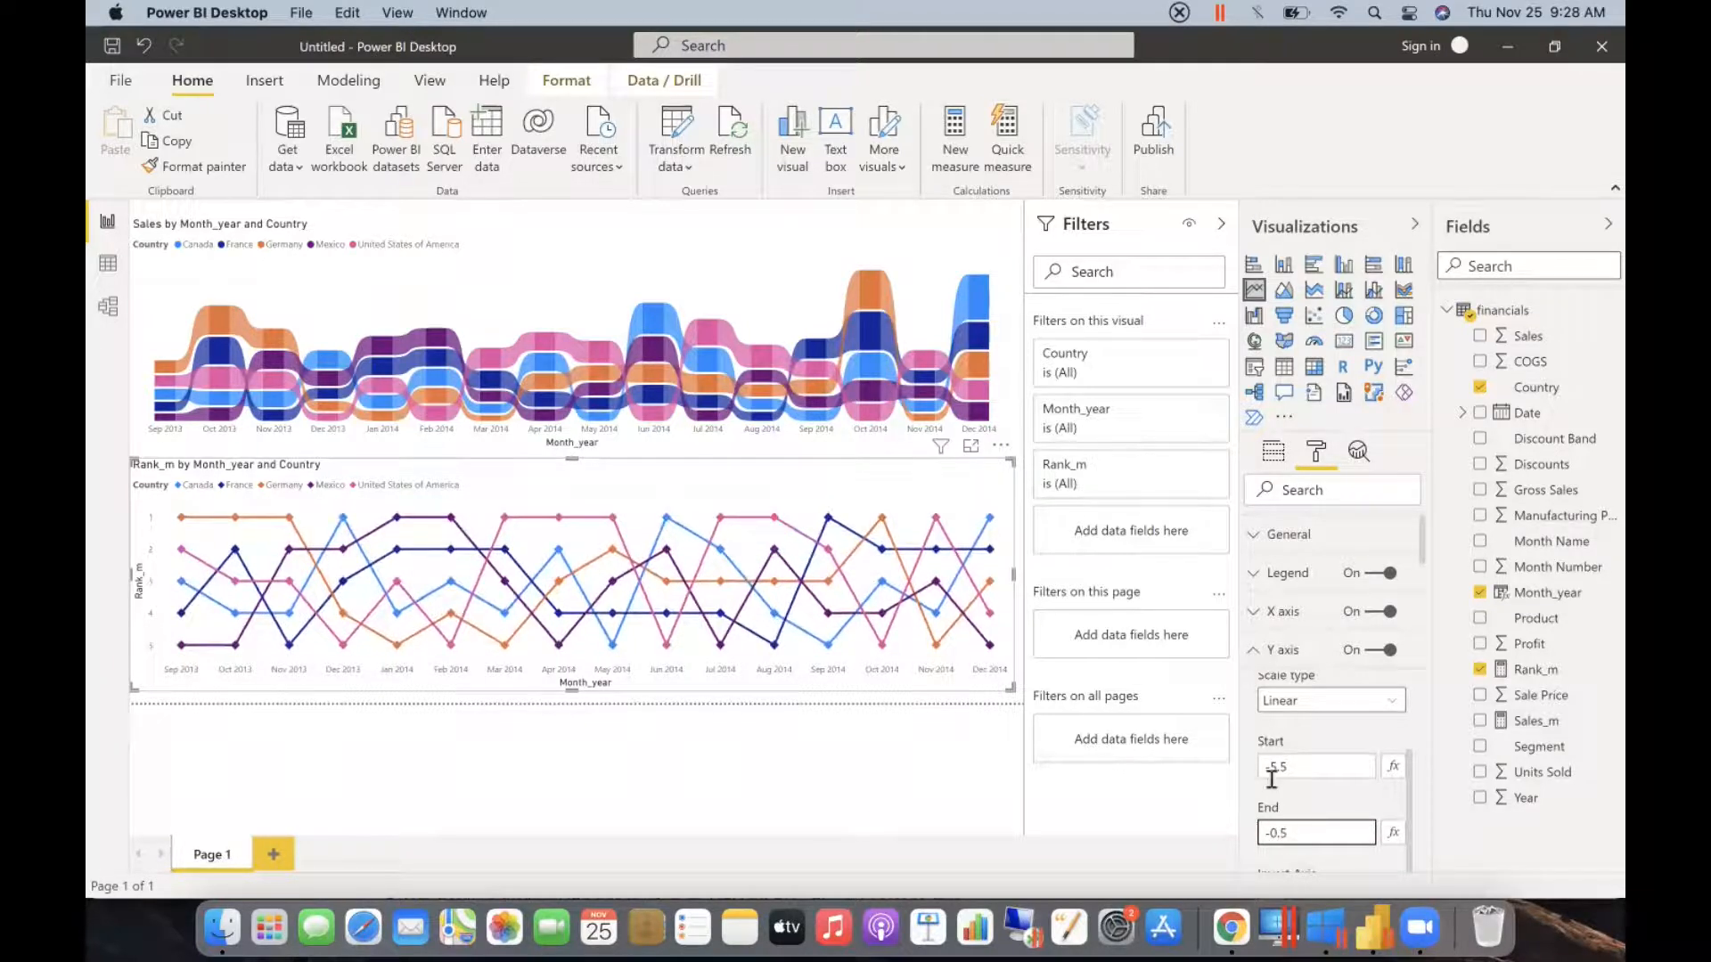
{"action": "left_click", "coordinate": [1258, 650]}
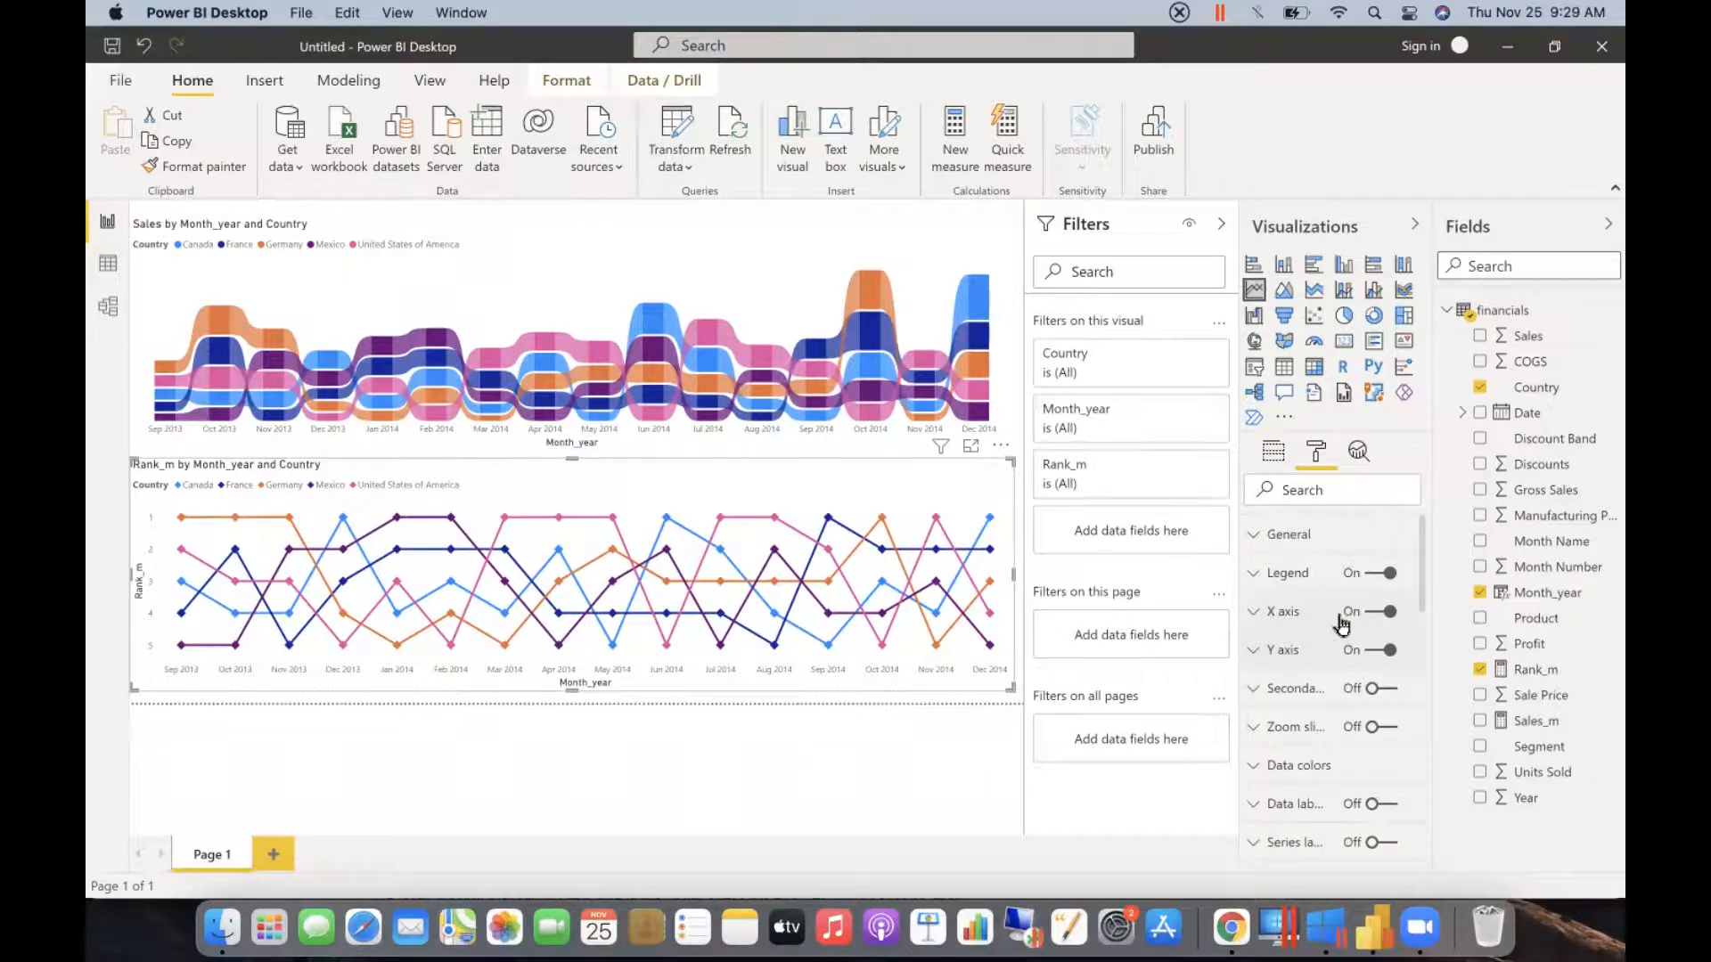
- Turn off the title of the rank line chart
{"action": "scroll", "coordinate": [1357, 764], "scroll_direction": "down", "scroll_amount": 2}
{"action": "left_click", "coordinate": [1362, 761]}
{"action": "scroll", "coordinate": [1358, 759], "scroll_direction": "down", "scroll_amount": 2}
{"action": "left_click", "coordinate": [1252, 592]}
{"action": "scroll", "coordinate": [1301, 802], "scroll_direction": "down", "scroll_amount": 1}
{"action": "scroll", "coordinate": [1305, 806], "scroll_direction": "down", "scroll_amount": 1}
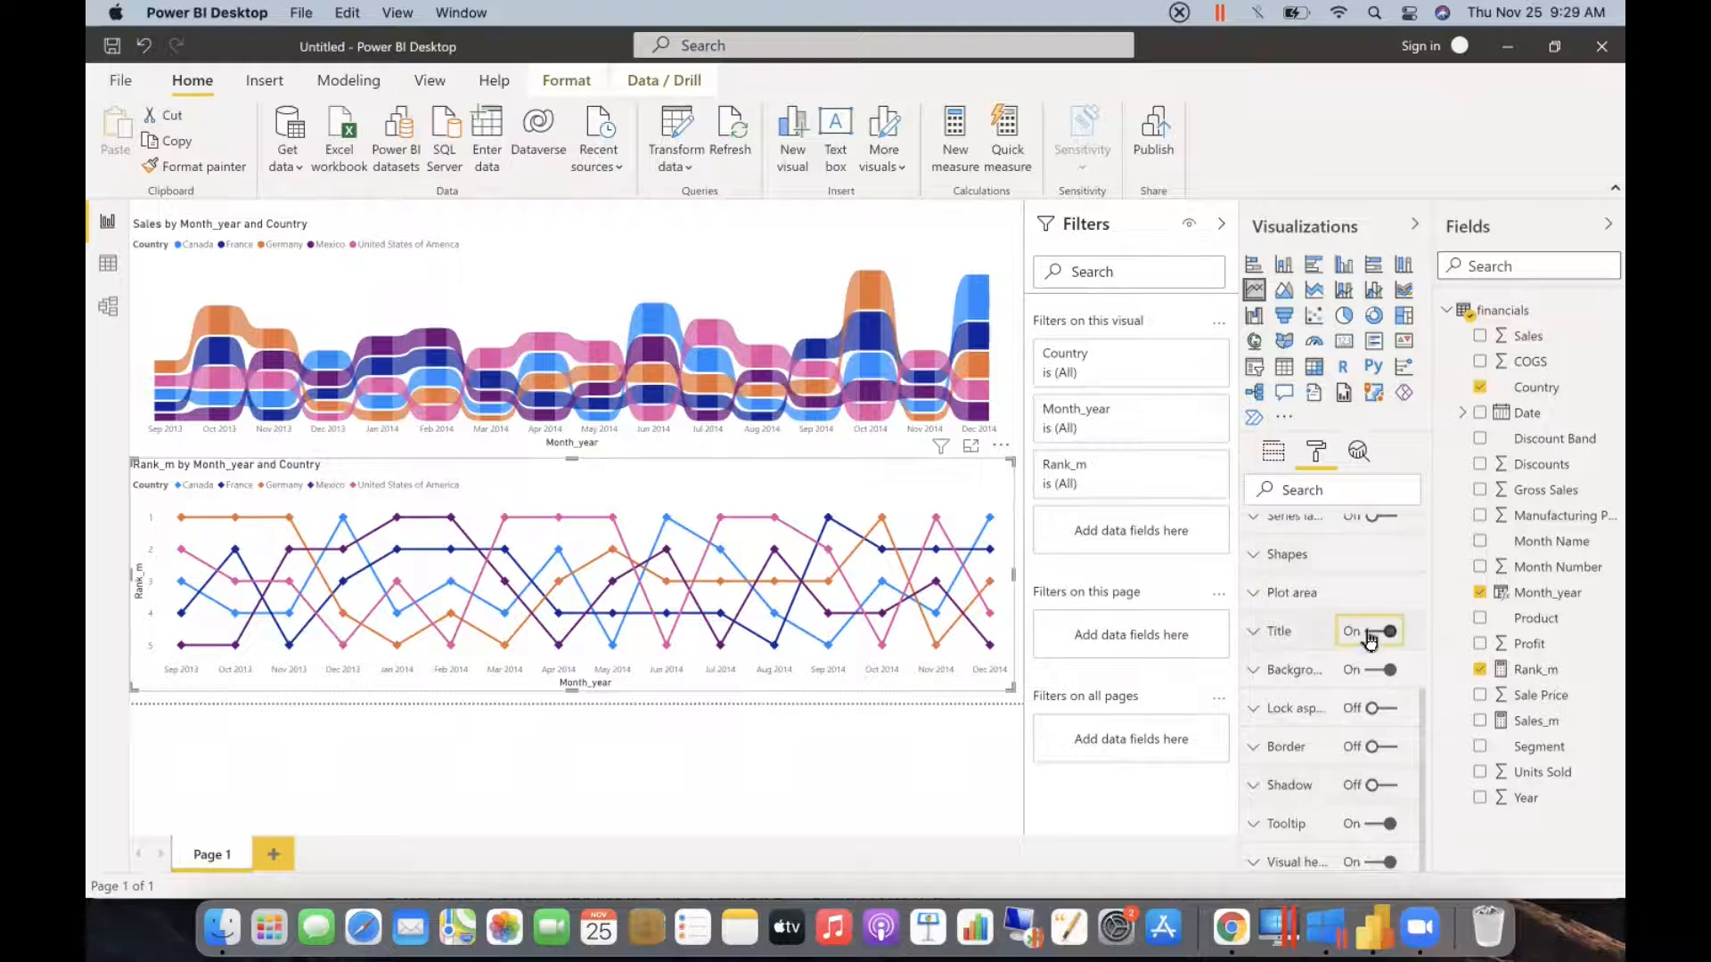
{"action": "left_click", "coordinate": [1373, 631]}
- Turn off the title of the sales ribbon chart
{"action": "left_click", "coordinate": [952, 247]}
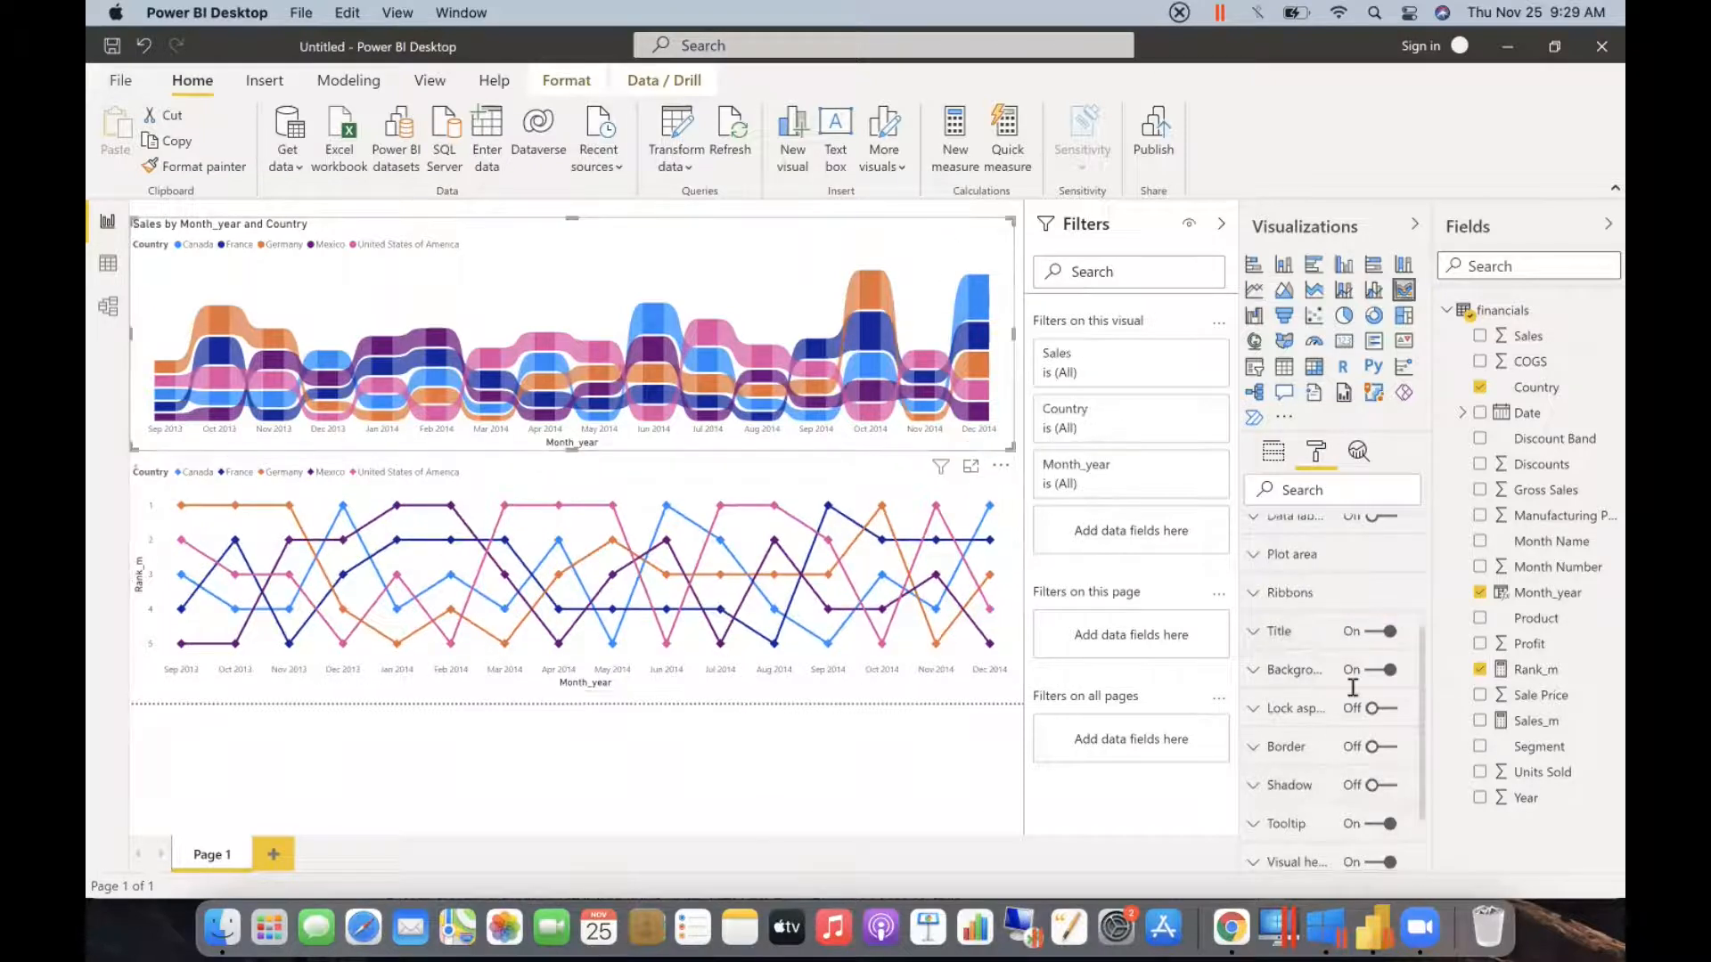
{"action": "scroll", "coordinate": [1363, 642], "scroll_direction": "up", "scroll_amount": 2}
{"action": "scroll", "coordinate": [1375, 667], "scroll_direction": "down", "scroll_amount": 2}
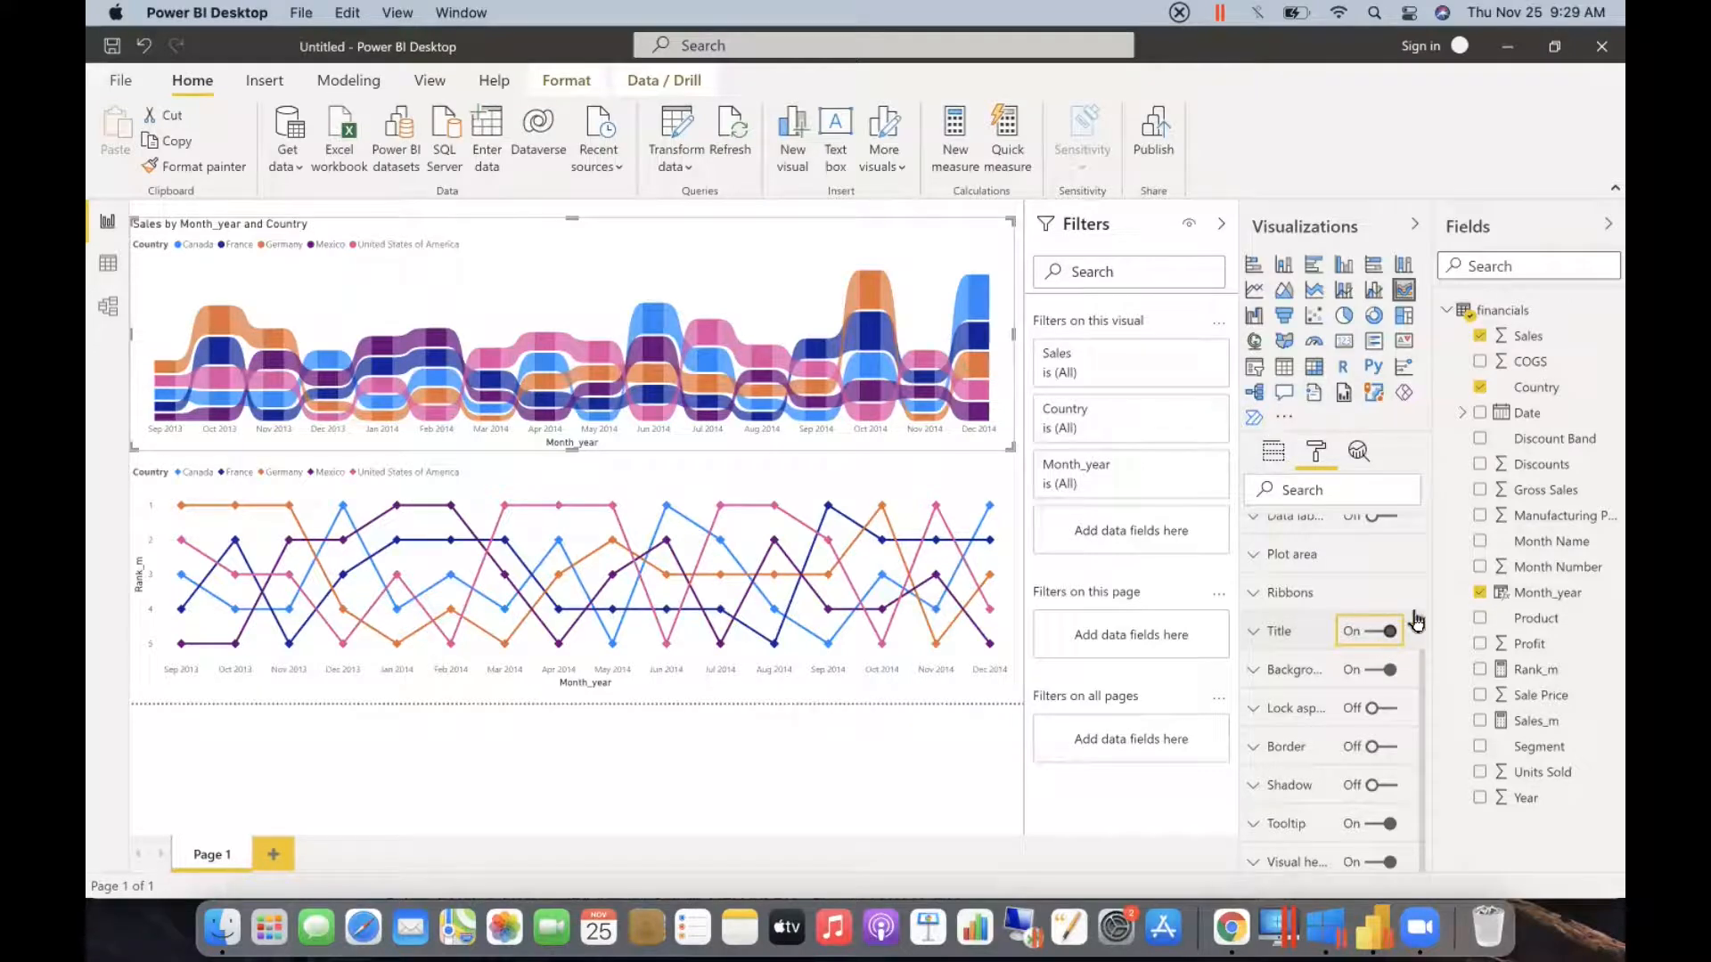
{"action": "left_click", "coordinate": [1387, 635]}
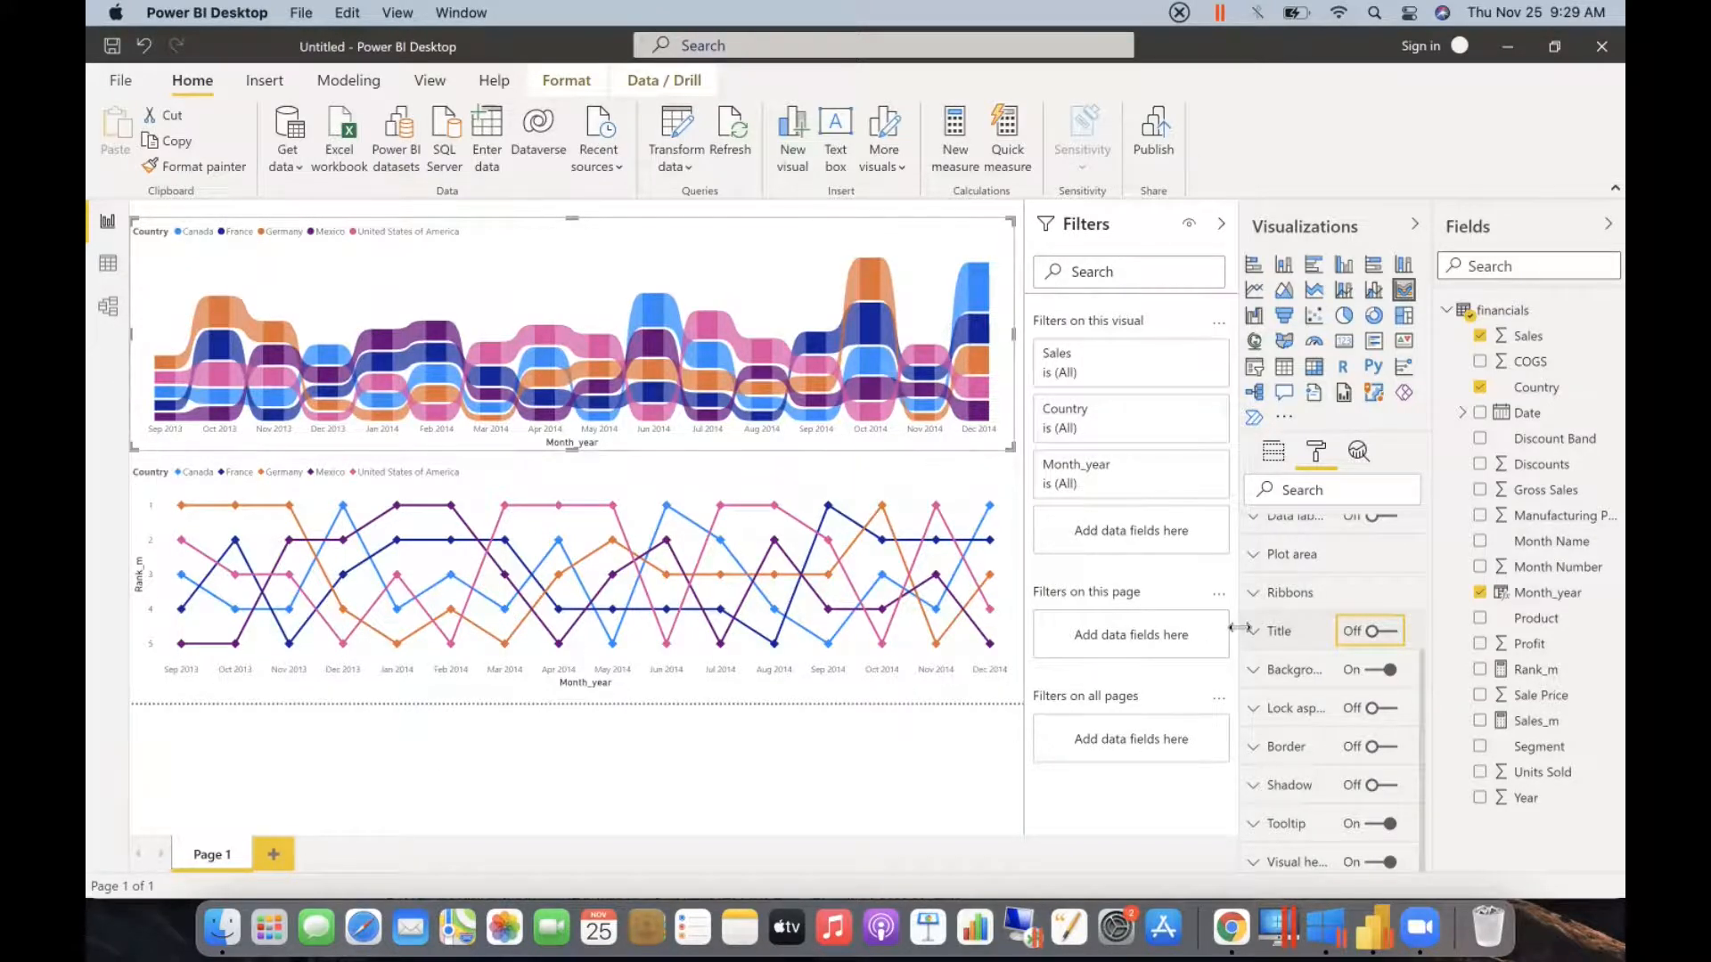
{"action": "scroll", "coordinate": [1273, 686], "scroll_direction": "up", "scroll_amount": 3}
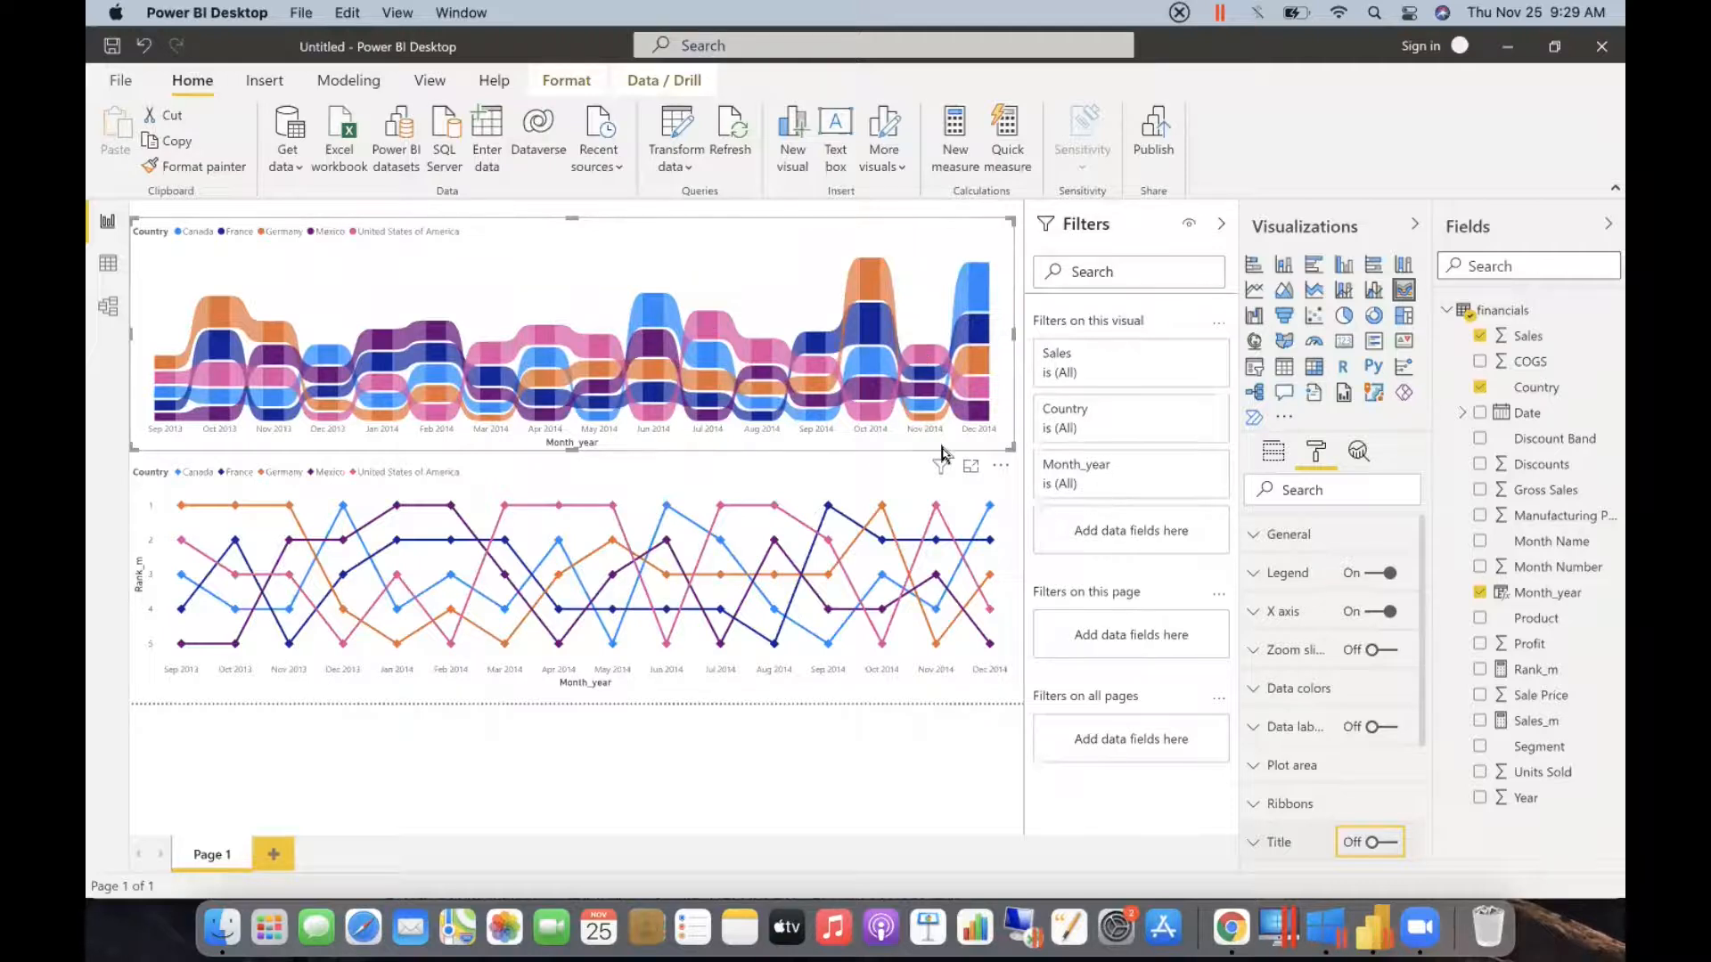
- Review the Rank_m measure's formula against the rank chart, and leave it with nothing selected on the report page
{"action": "left_click", "coordinate": [824, 475]}
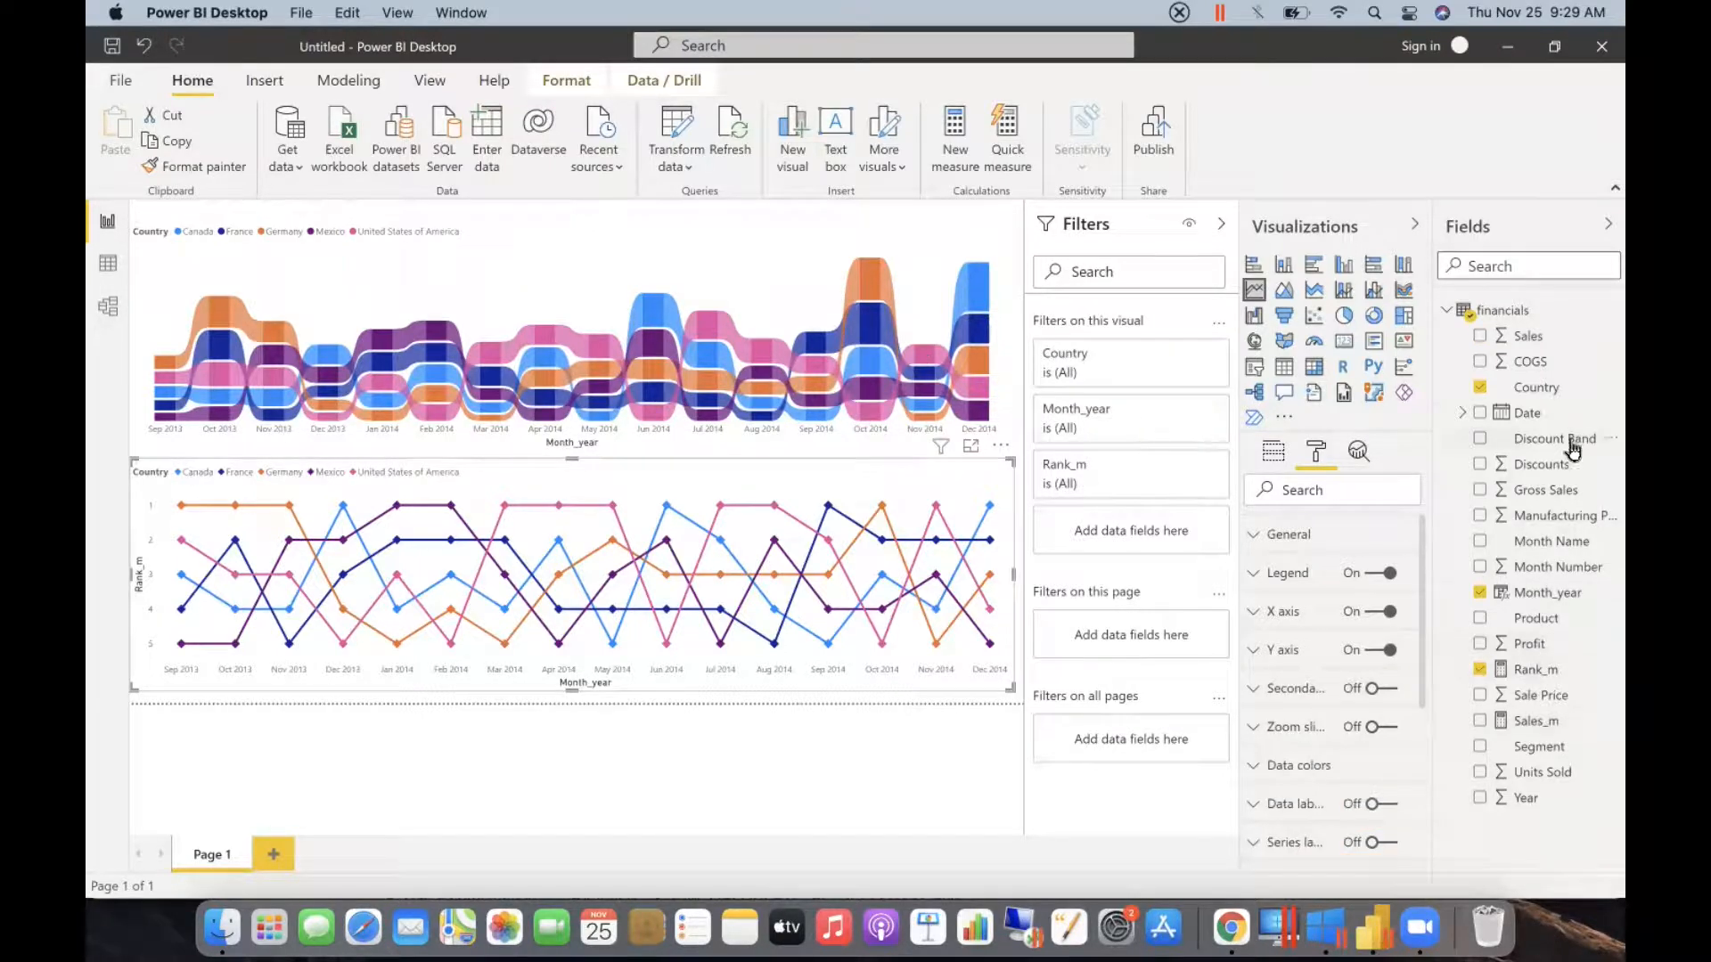
{"action": "left_click", "coordinate": [1529, 675]}
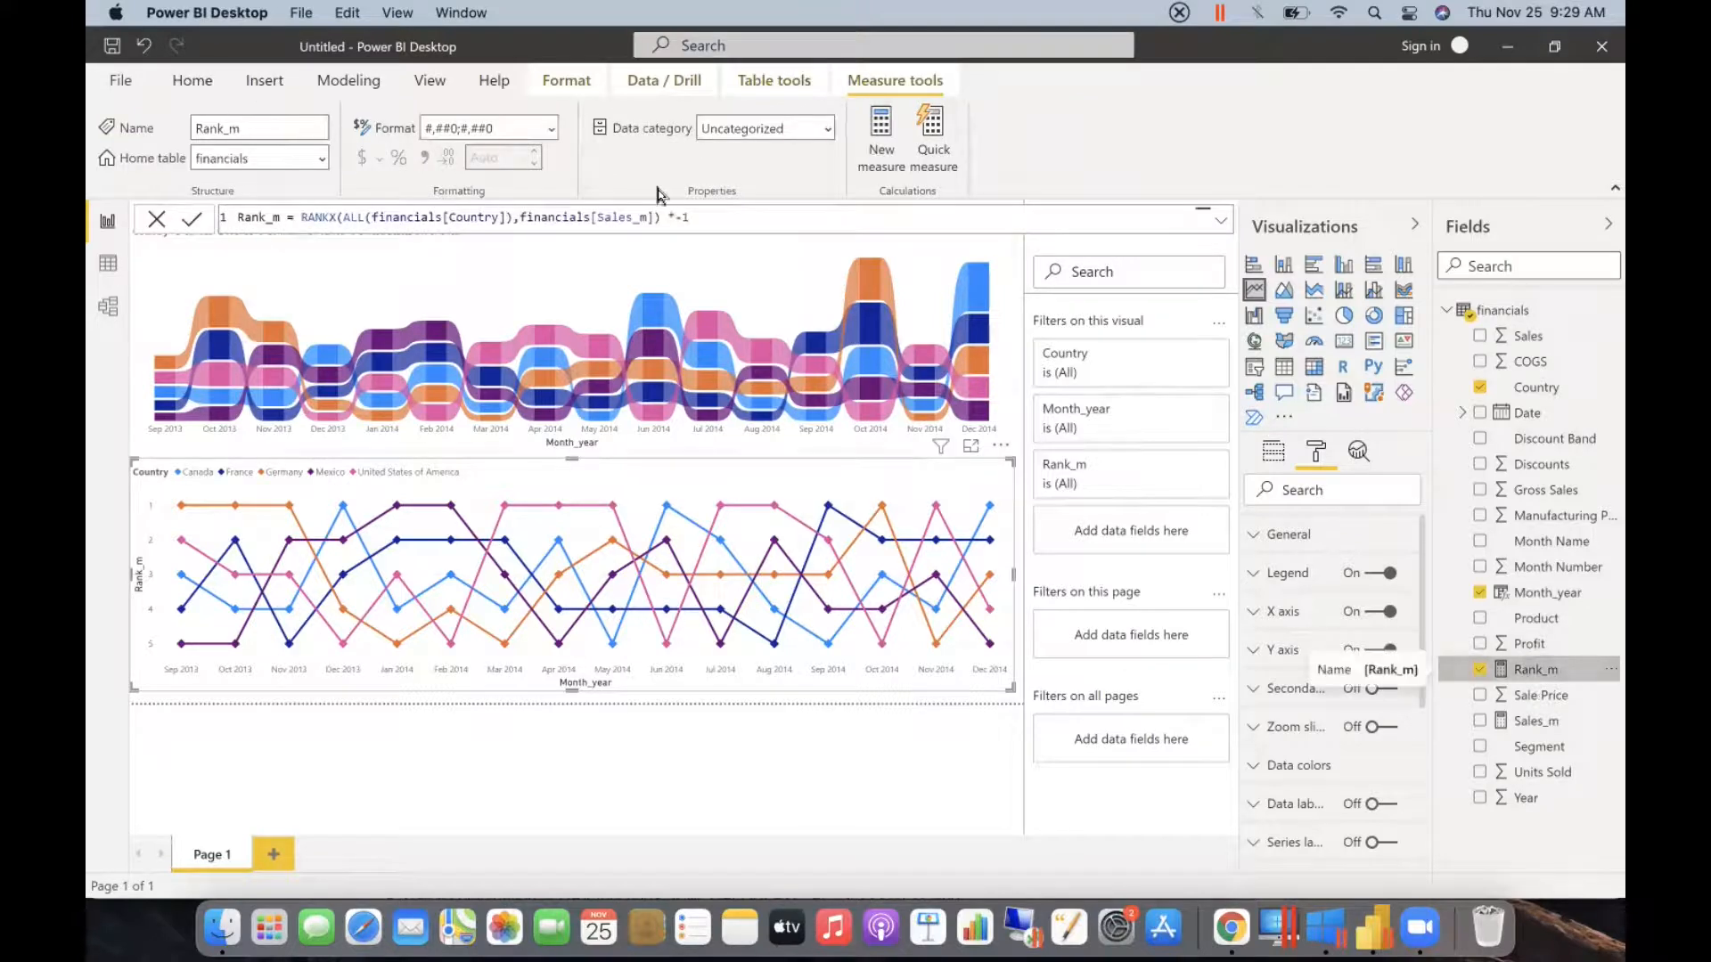
{"action": "left_click_drag", "start_coordinate": [732, 219], "coordinate": [250, 219]}
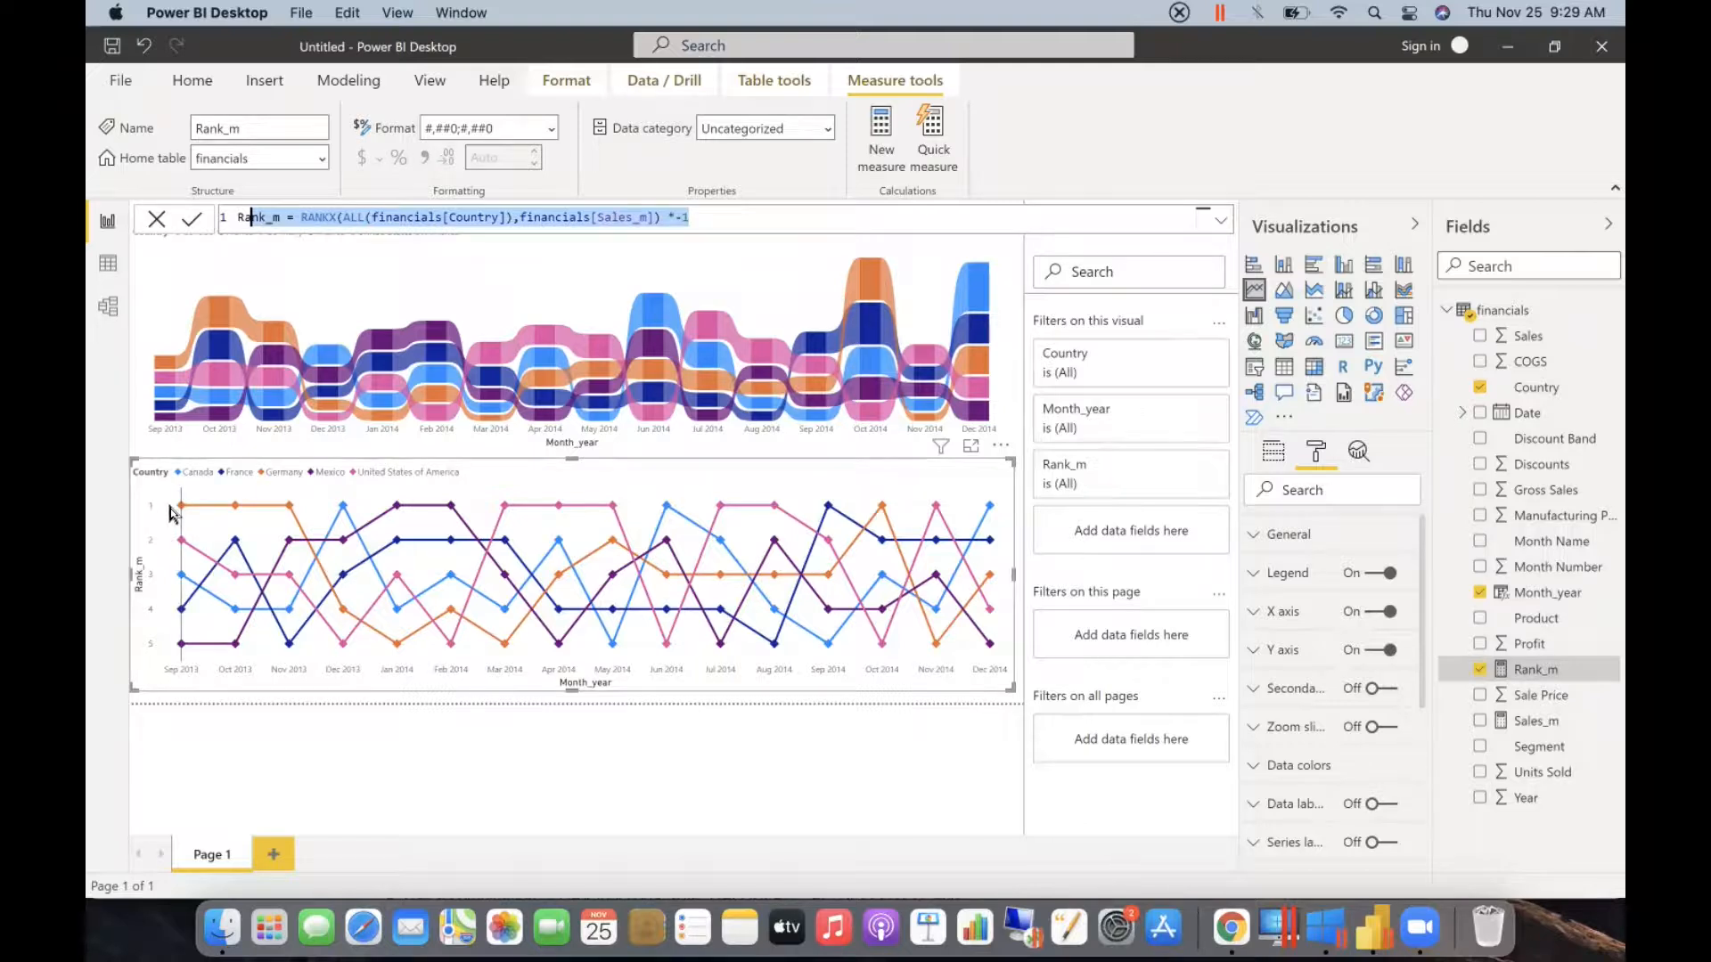
{"action": "left_click", "coordinate": [492, 263]}
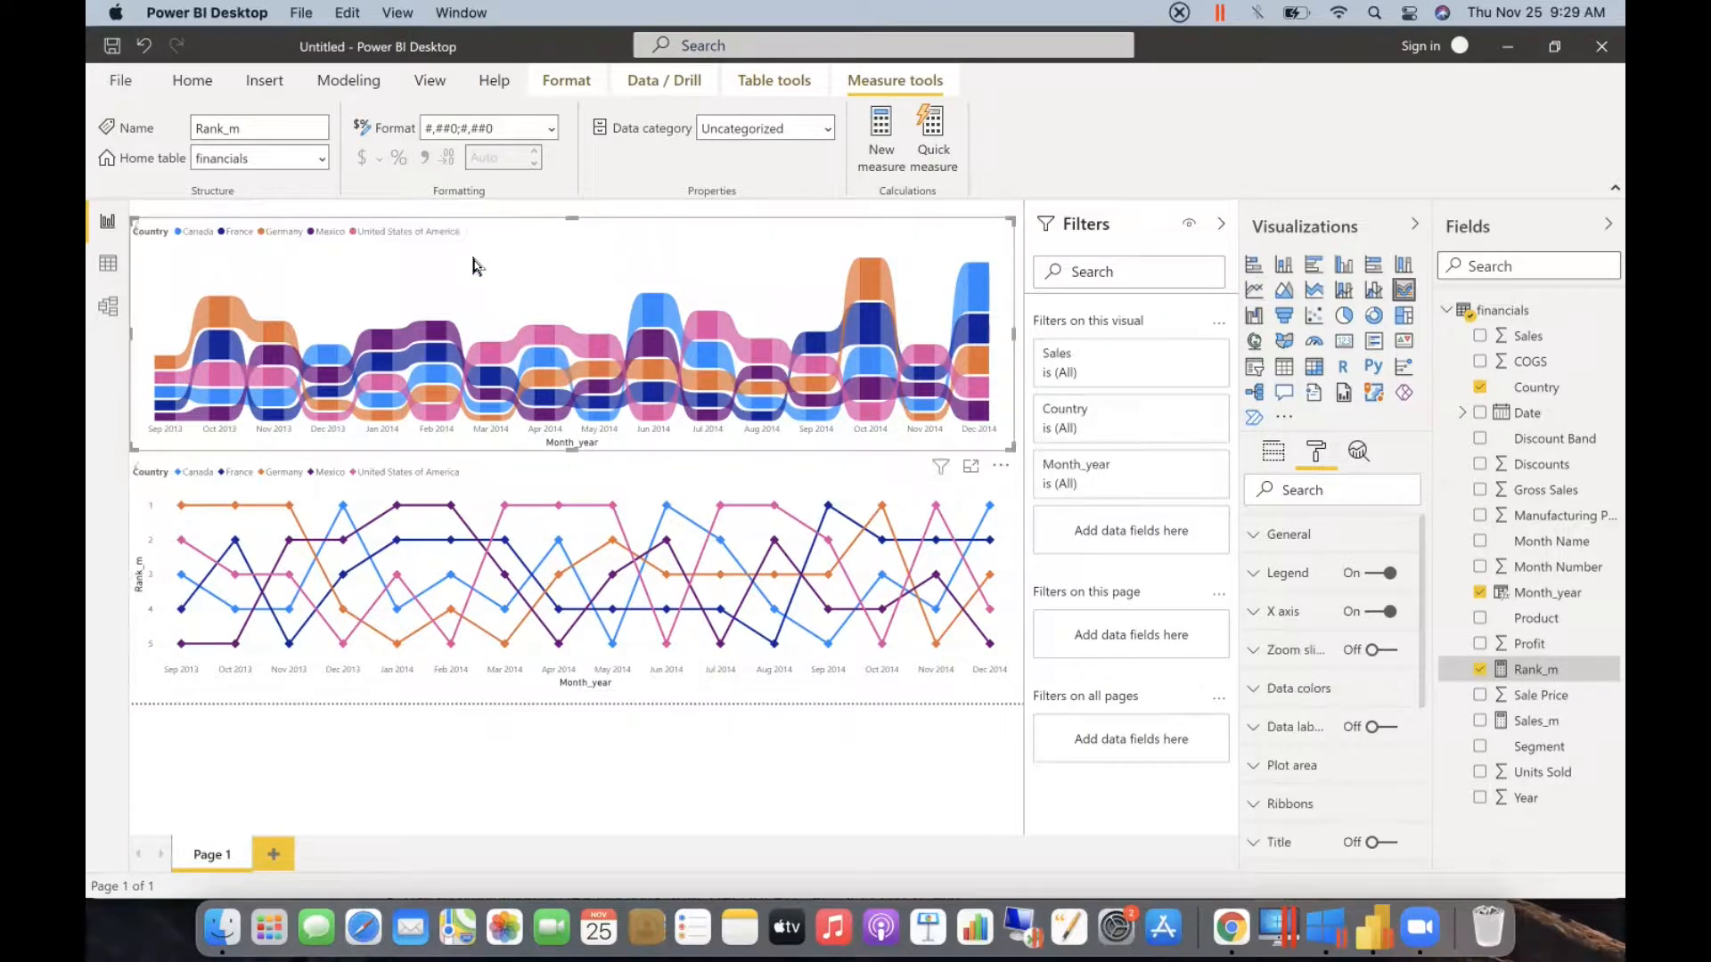
{"action": "left_click", "coordinate": [636, 784]}
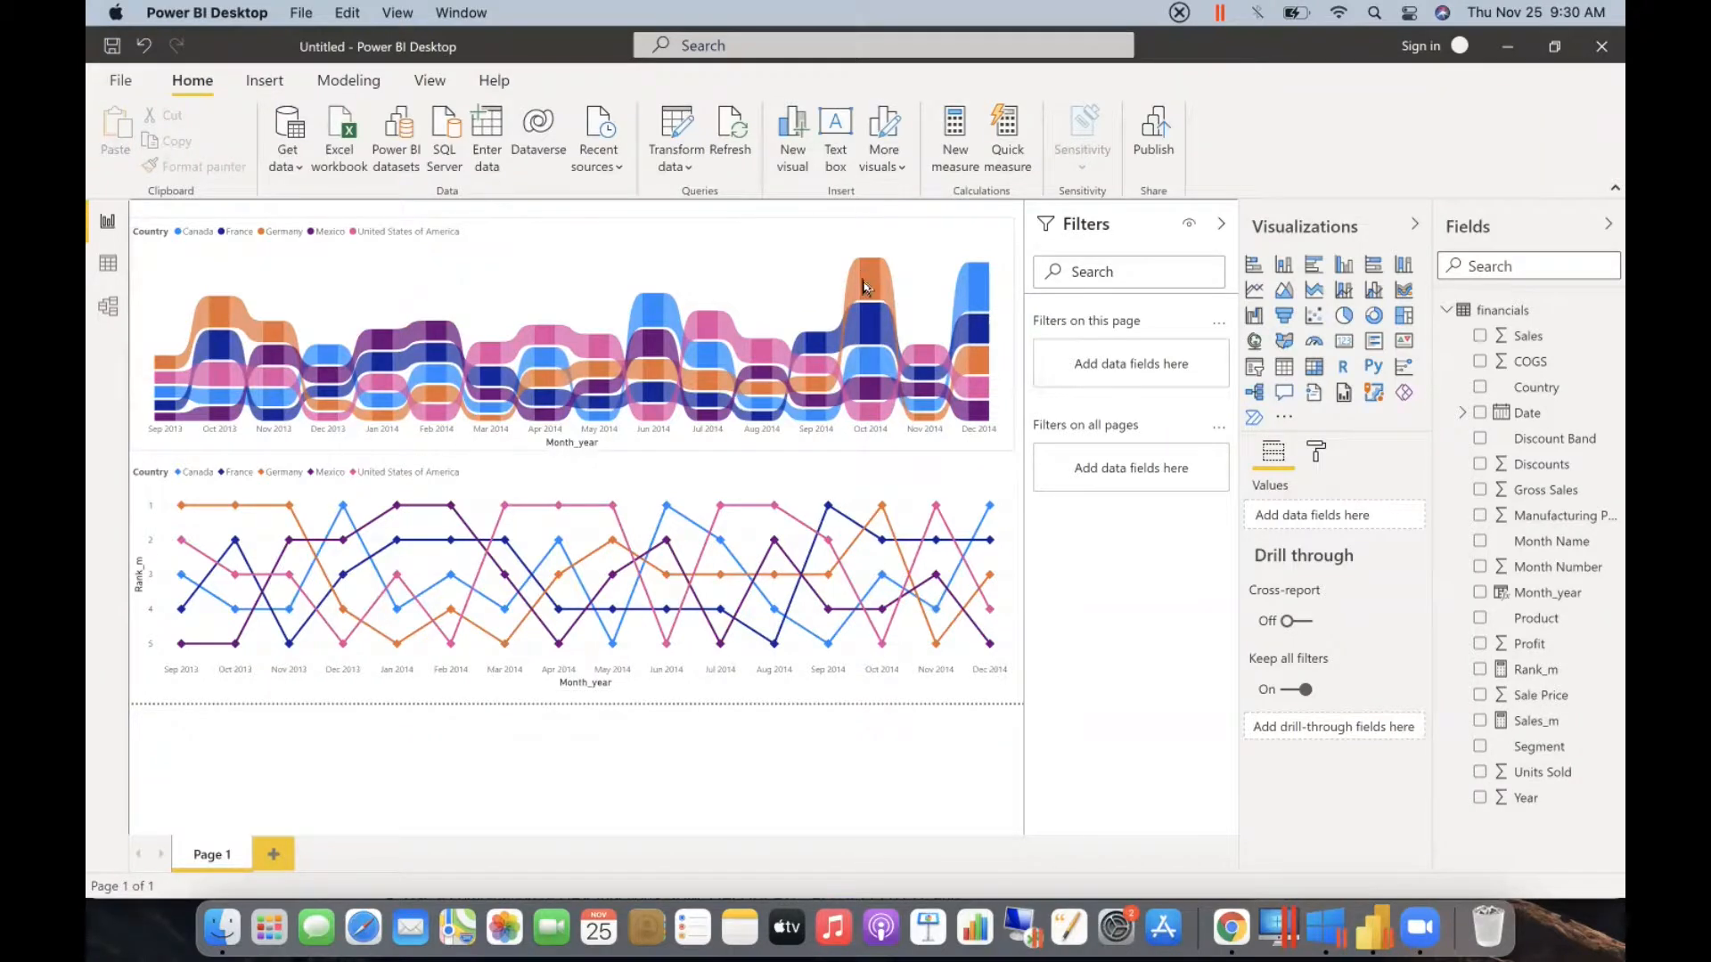
- Examine the ribbon chart's tooltips for Germany in Oct 2014 and Canada in Jun 2014, and deselect the chart
{"action": "left_click", "coordinate": [796, 252]}
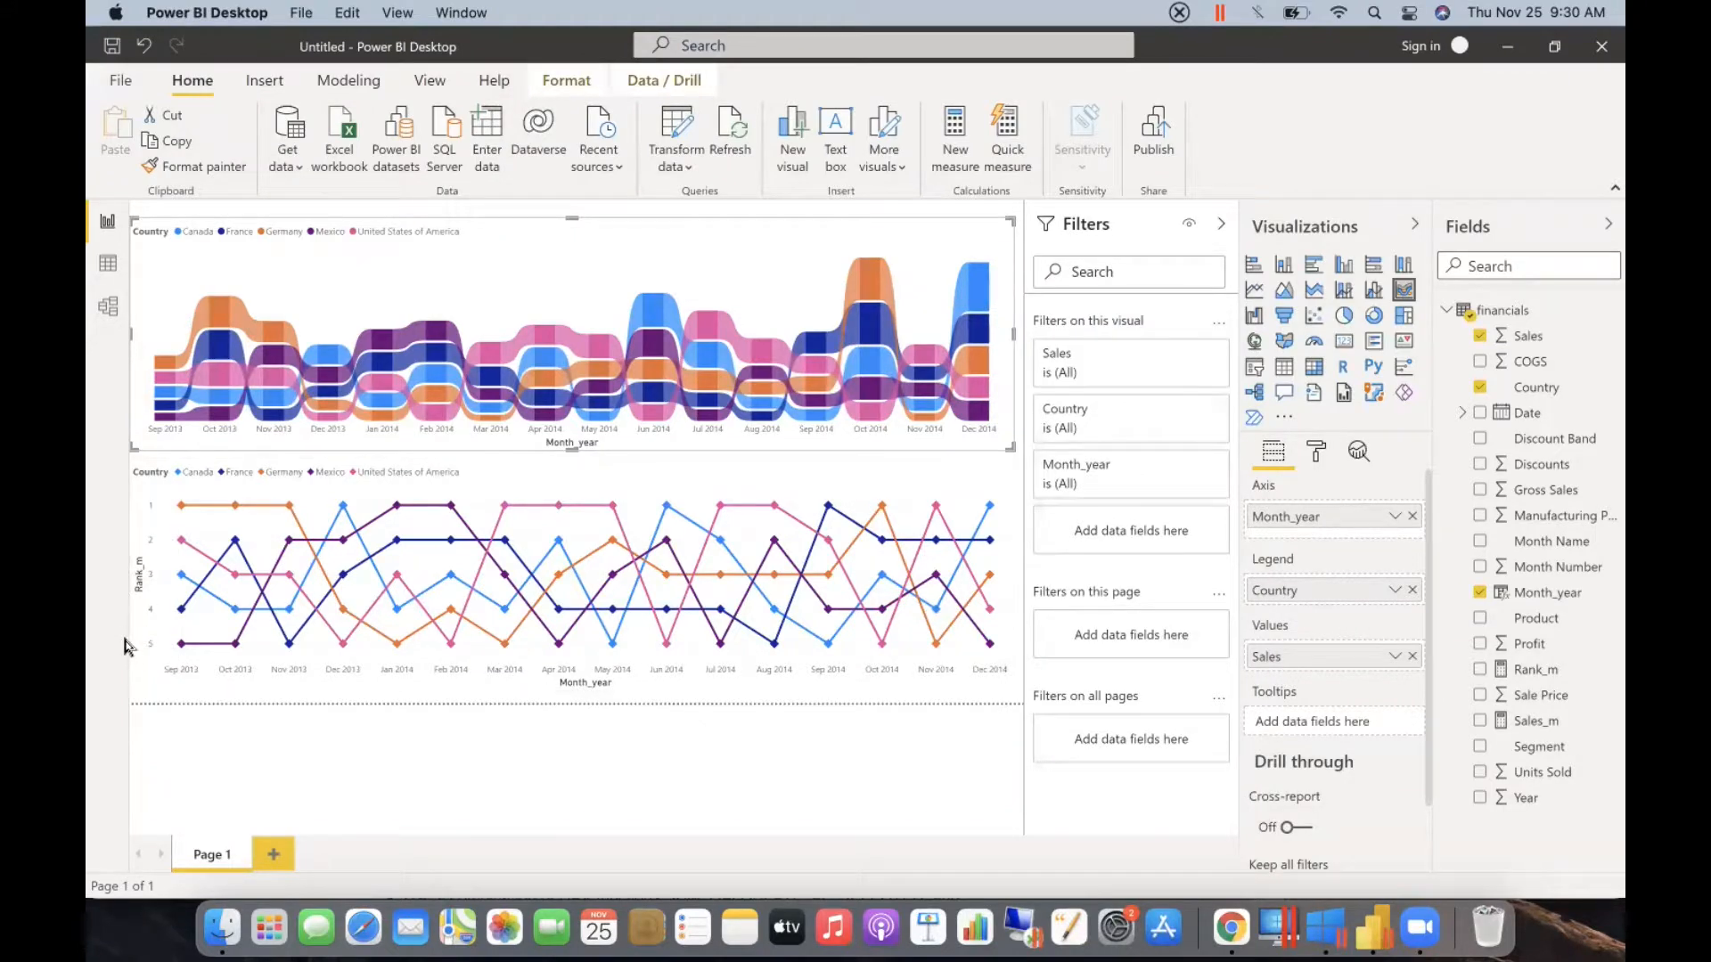
{"action": "mouse_move", "coordinate": [772, 519]}
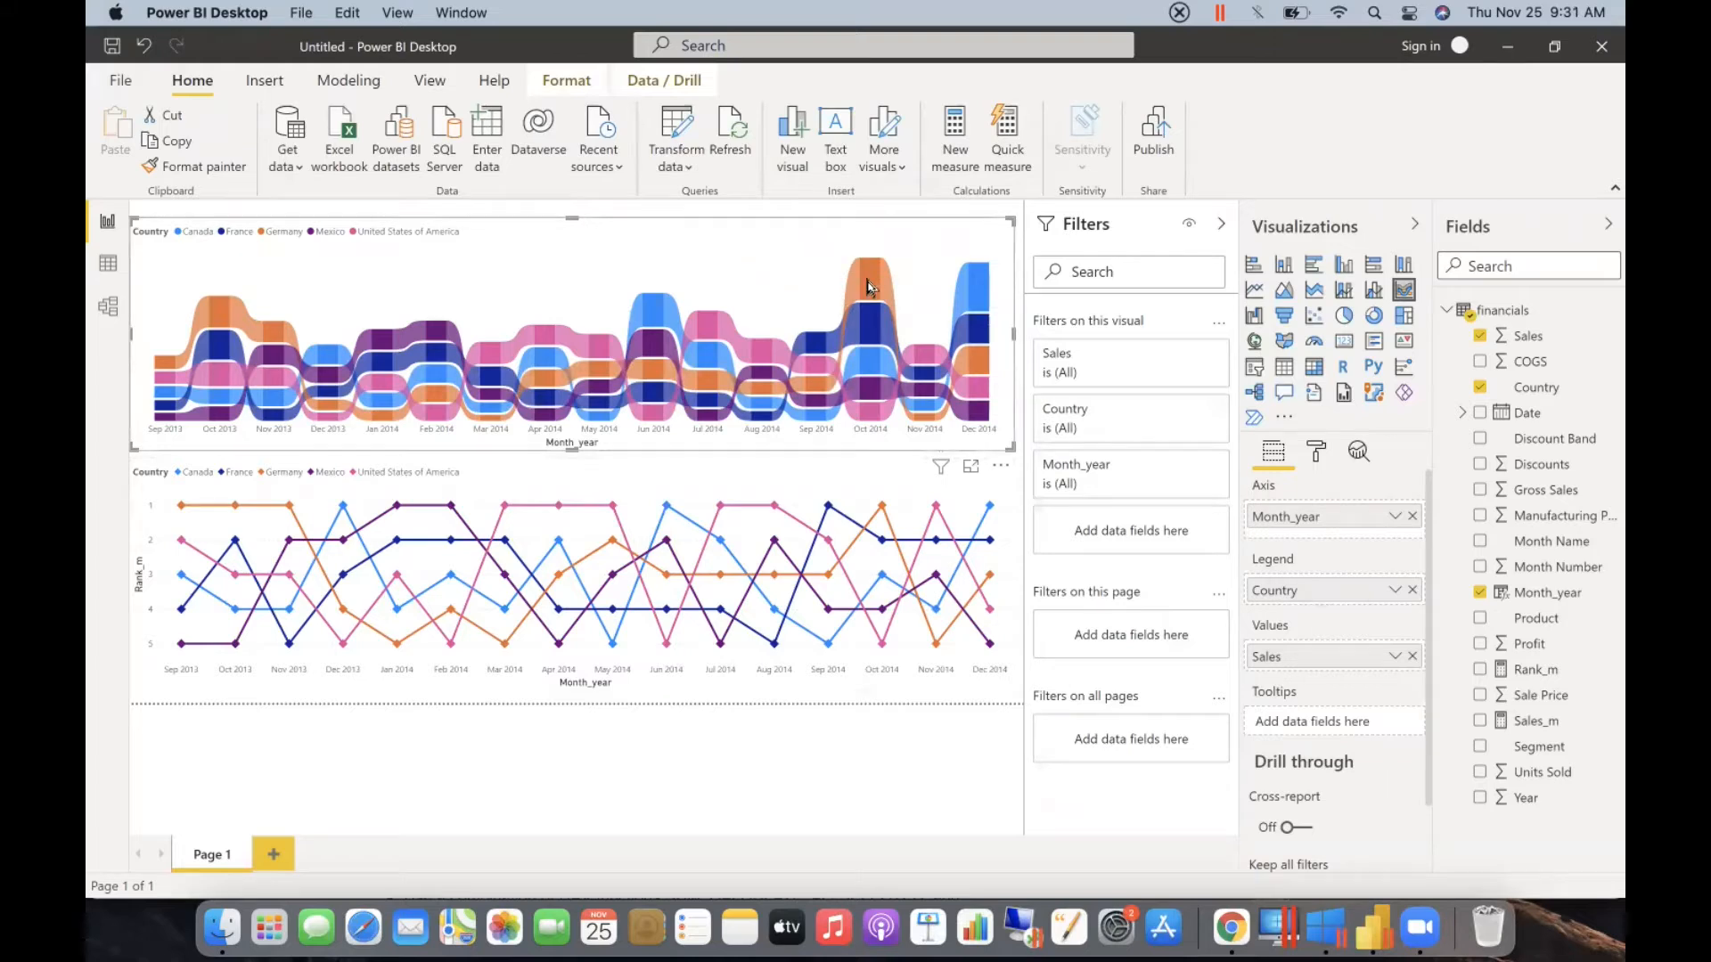
{"action": "mouse_move", "coordinate": [873, 287]}
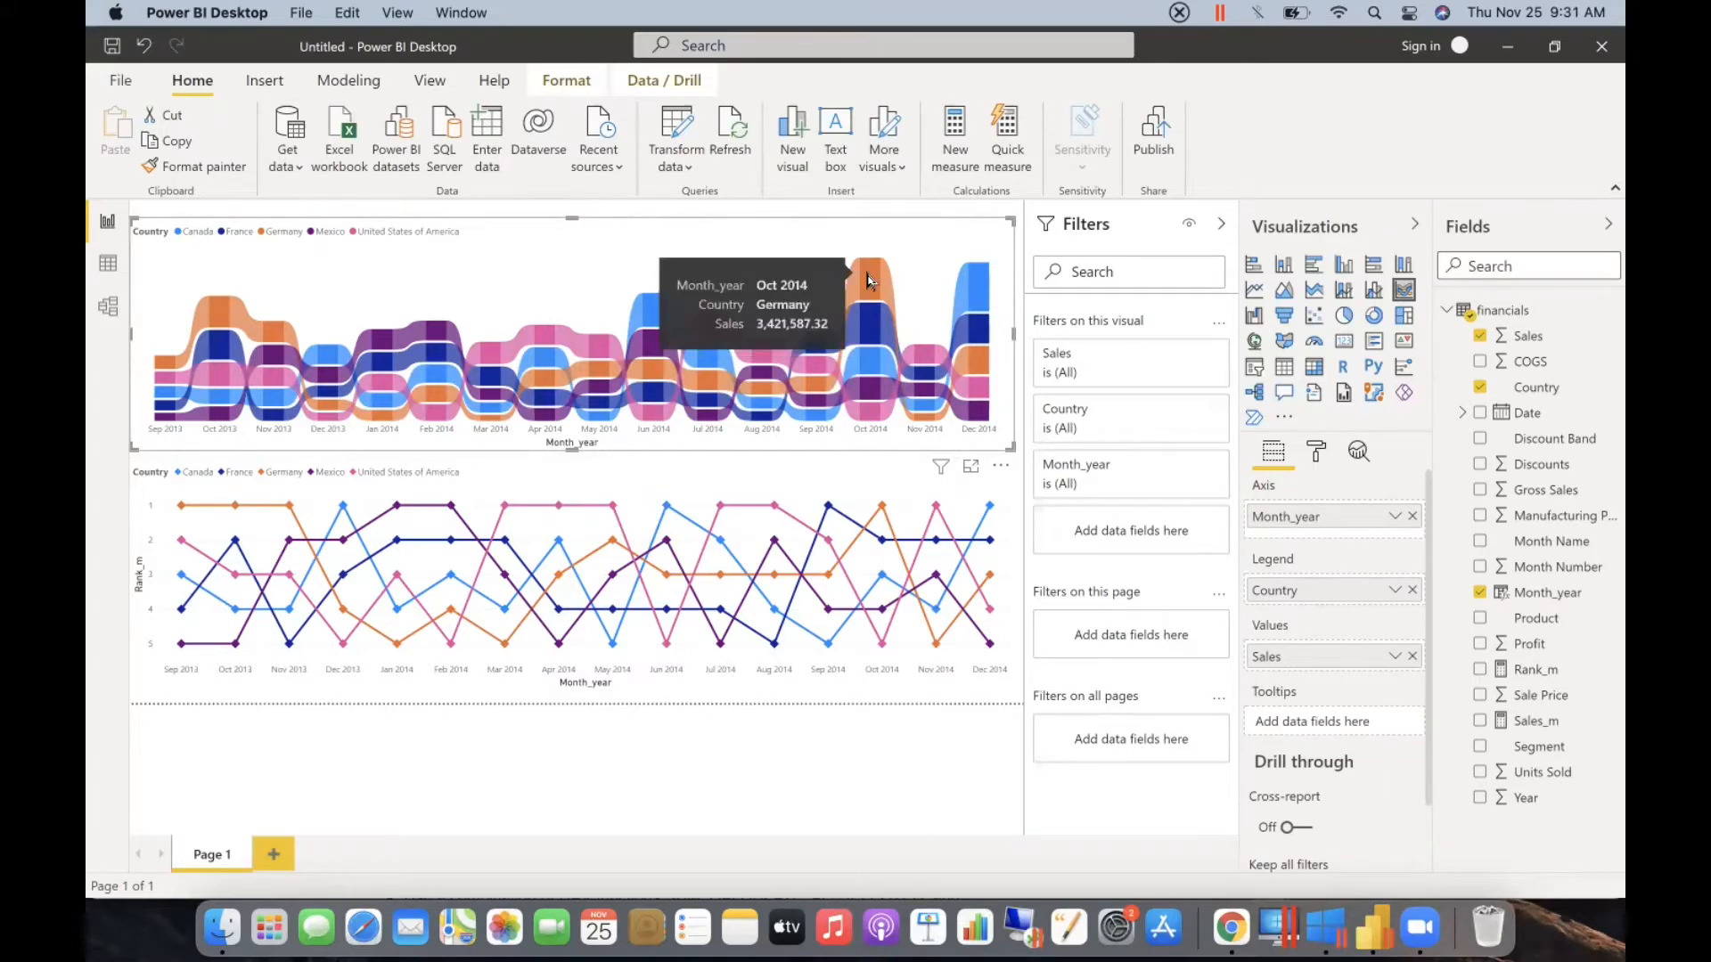
{"action": "mouse_move", "coordinate": [660, 312]}
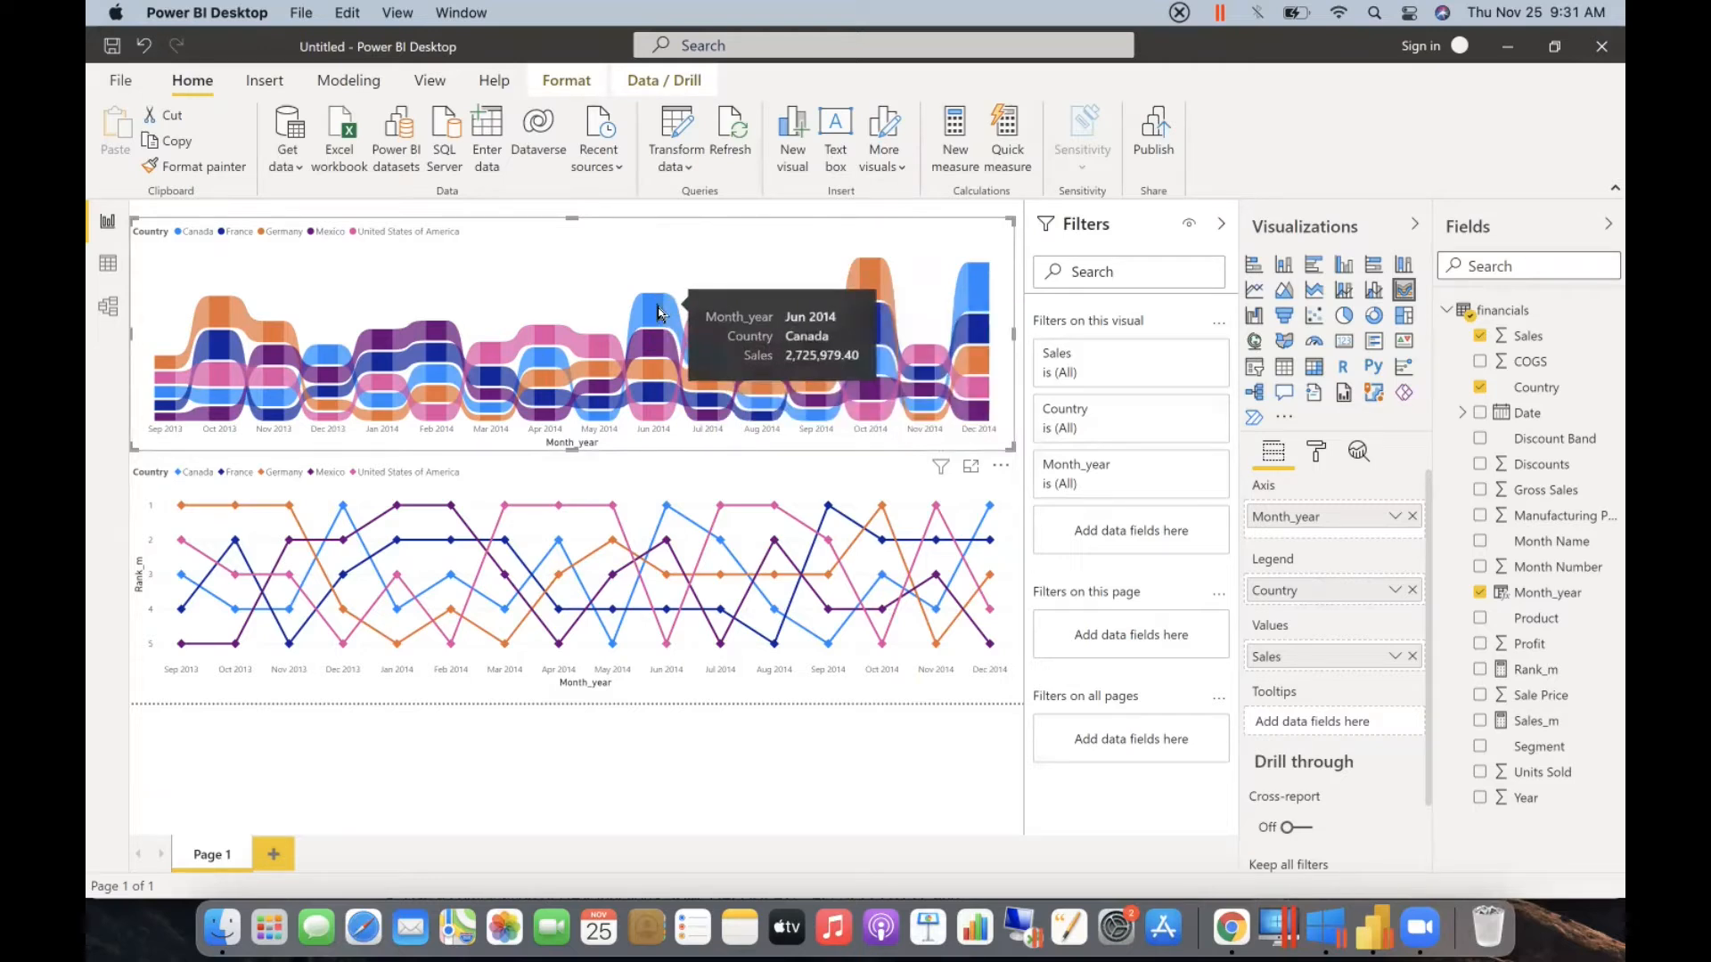
{"action": "left_click", "coordinate": [706, 771]}
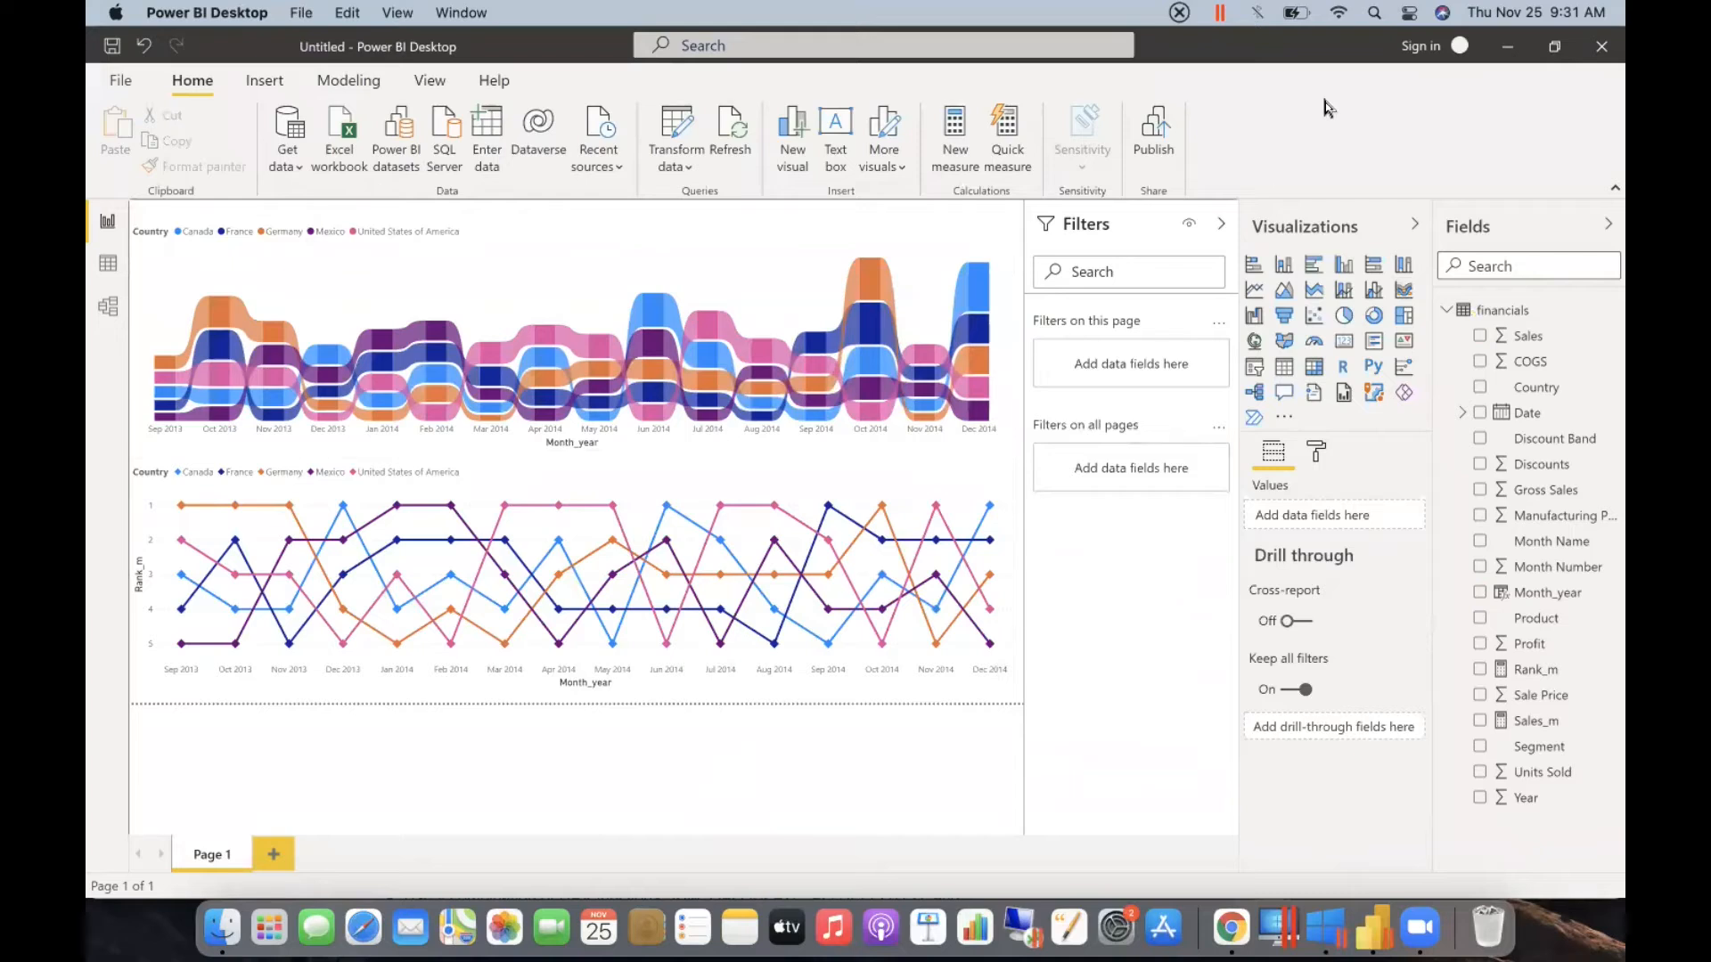